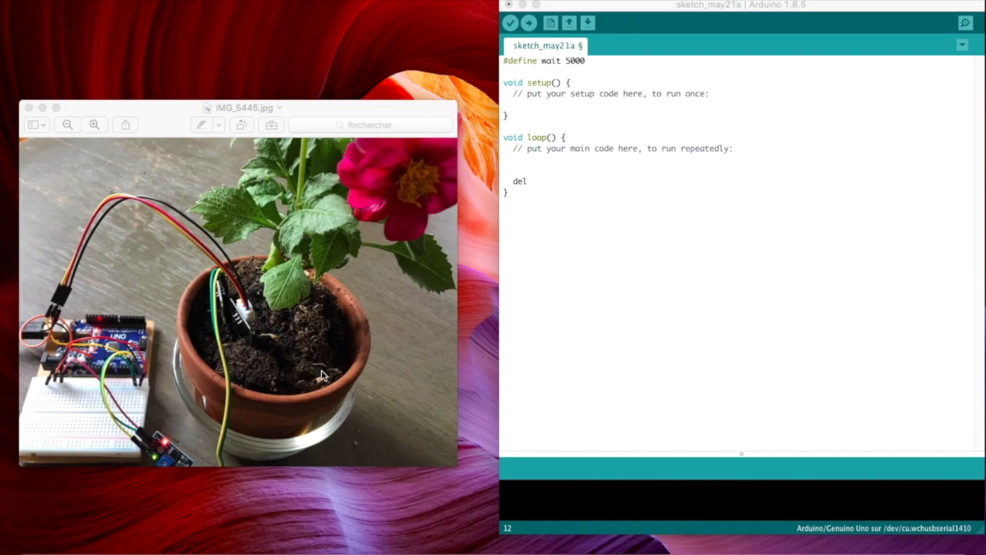
# Step: Create a new sketch and add the line #define wait 5000 at its top
pyautogui.click(550, 23)
pyautogui.press('Return')
pyautogui.press('Return')
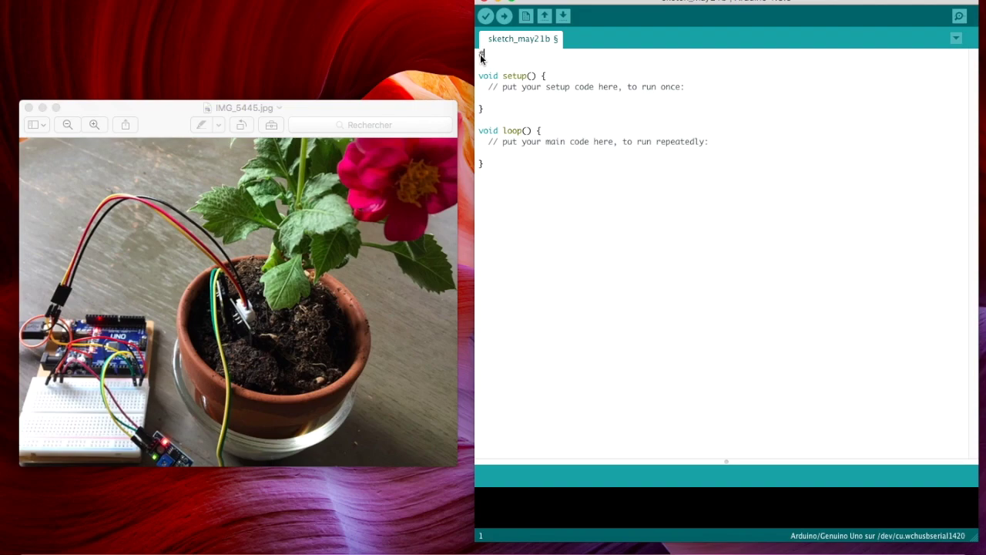
pyautogui.write('/')
pyautogui.write('define wait 5')
pyautogui.write('000')
# Step: Add Serial.begin(115200); to the body of the setup function
pyautogui.click(497, 100)
pyautogui.write('Serial.begin(')
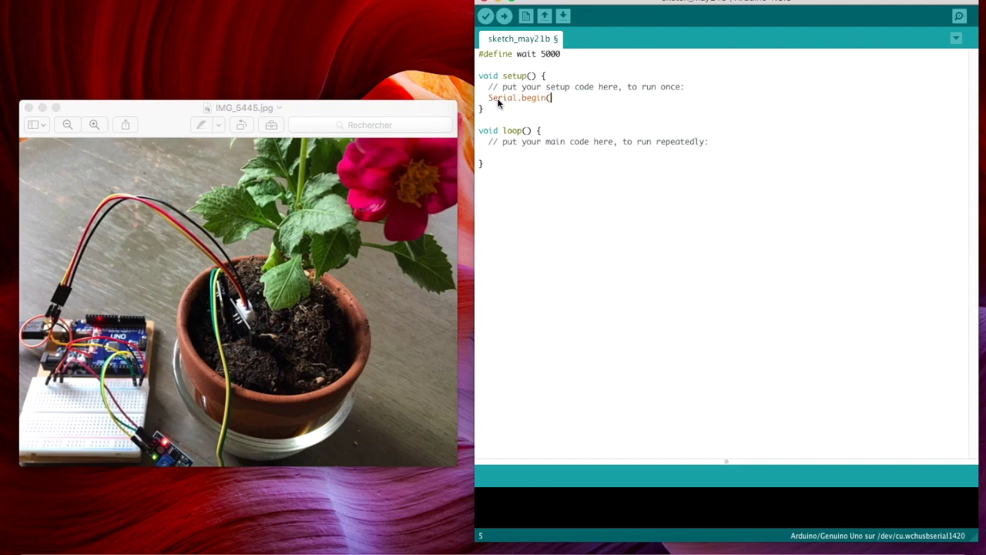
pyautogui.write('115200);')
# Step: In the loop function, declare int a4 = analogRead(A4) with the trailing comment // YL-69 (HL-69)
pyautogui.click(529, 156)
pyautogui.write('int a4 = anal')
pyautogui.write('ogRead')
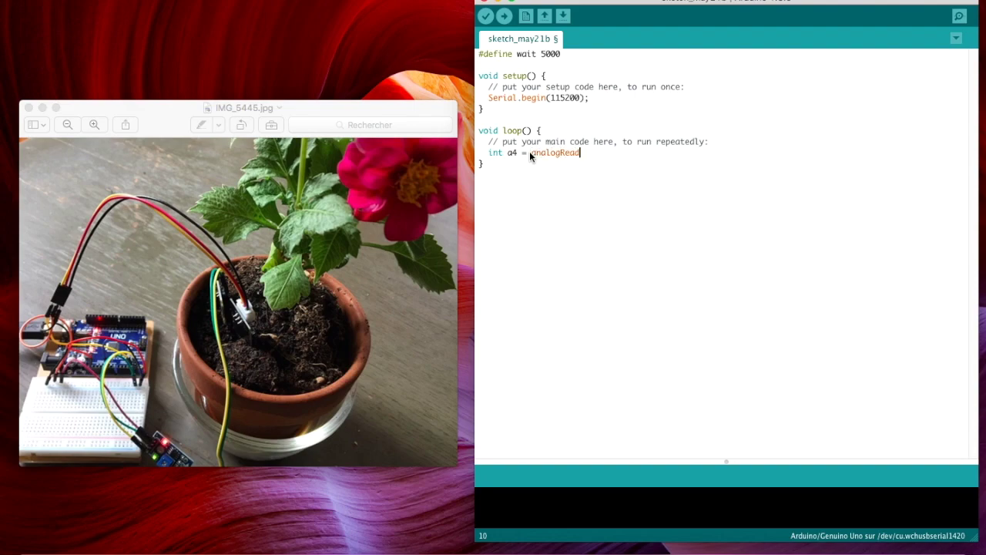
pyautogui.write('(A4) // YL-69 (HL-69)')
pyautogui.press('Return')
# Step: Declare int a5 = analogRead(A5); with the comment // v1.2 and add the missing semicolon to the a4 line
pyautogui.write('int')
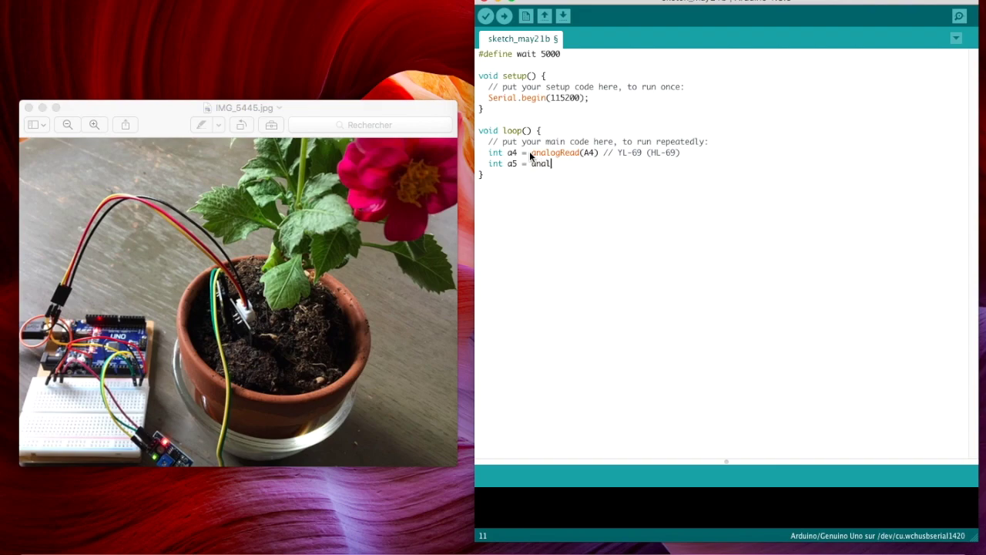
pyautogui.write('a5 = analogRead(A5);')
pyautogui.press('Up')
pyautogui.press('Left')
pyautogui.write(';')
pyautogui.press('Down')
pyautogui.write('//')
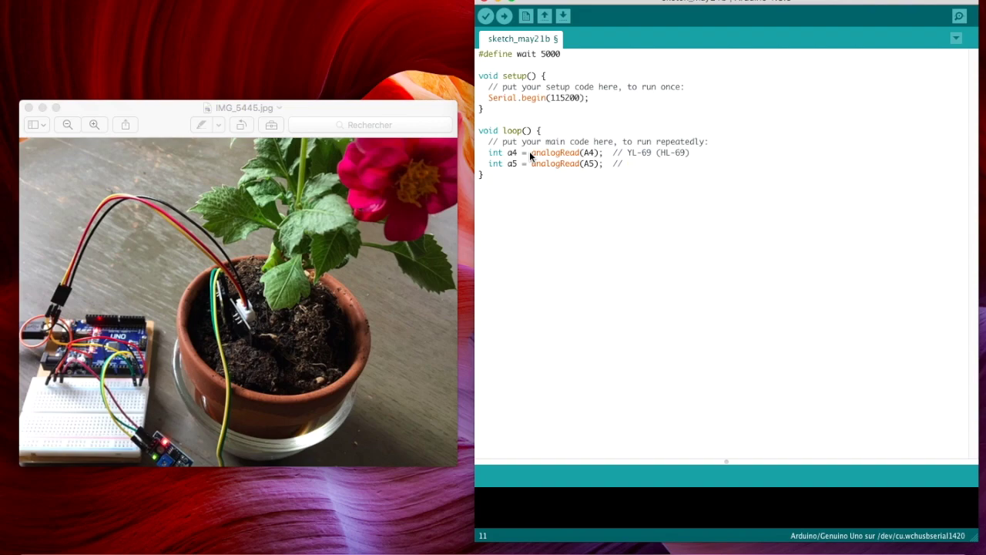
pyautogui.write('v1.2')
# Step: Add the statement Serial.print(a4); below the two sensor readings, separated by a blank line
pyautogui.press('Return')
pyautogui.press('Return')
pyautogui.write('Serail.')
pyautogui.press('BackSpace')
pyautogui.press('BackSpace')
pyautogui.press('BackSpace')
pyautogui.press('BackSpace')
pyautogui.write('ial.print(a4);')
# Step: Add the separator statement Serial.print(" - "); on the line after the a4 output
pyautogui.press('Return')
pyautogui.write('Serial')
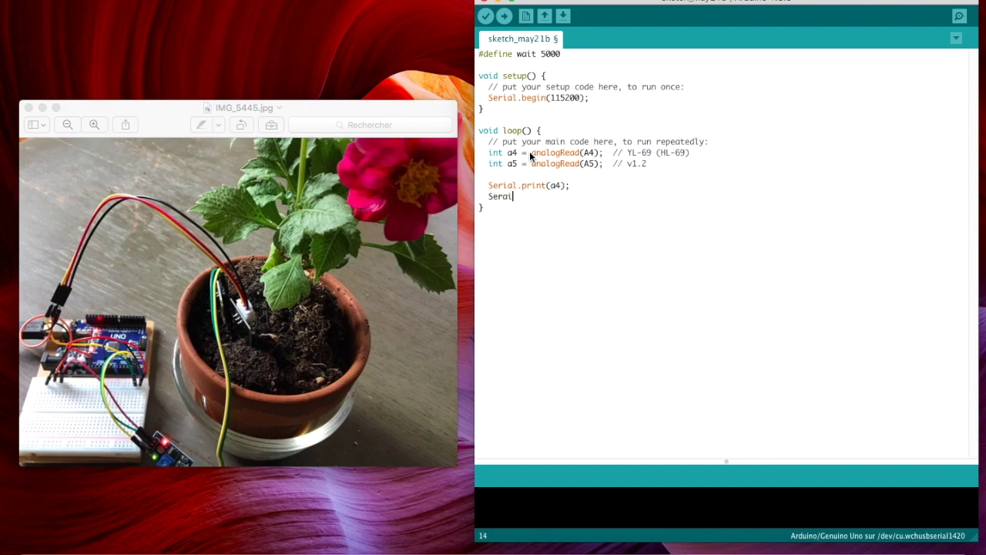
pyautogui.press('BackSpace')
pyautogui.press('BackSpace')
pyautogui.press('BackSpace')
pyautogui.write('ial.print(" - ");')
# Step: Add the line Serial.println(a(); below the separator statement
pyautogui.press('Return')
pyautogui.write('Serial')
pyautogui.press('BackSpace')
pyautogui.press('BackSpace')
pyautogui.press('BackSpace')
pyautogui.press('BackSpace')
pyautogui.write('erial')
pyautogui.press('BackSpace')
pyautogui.press('BackSpace')
pyautogui.write('al.println(')
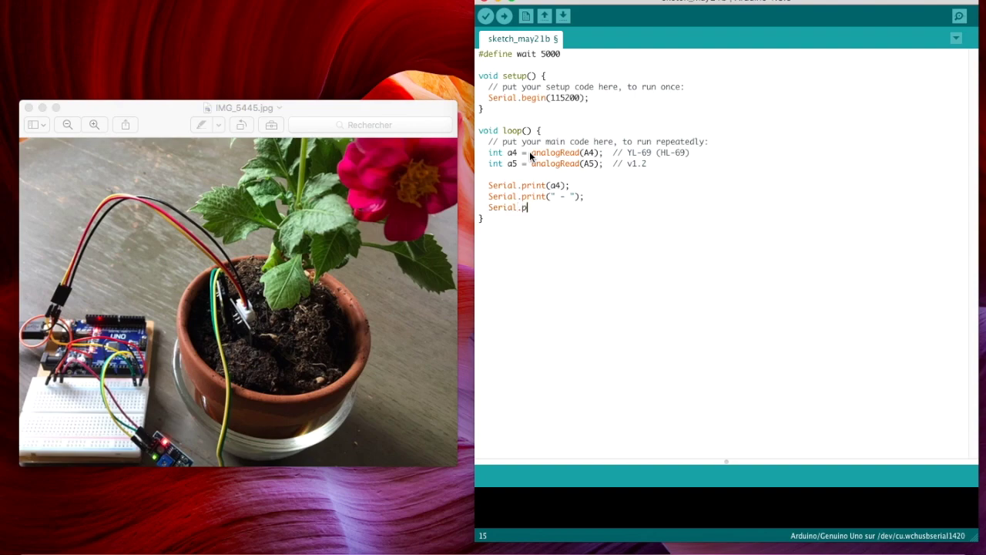
pyautogui.write('a();')
# Step: End the loop with delay(wait); after a blank line
pyautogui.press('Return')
pyautogui.press('Return')
pyautogui.write('delay(wait);')
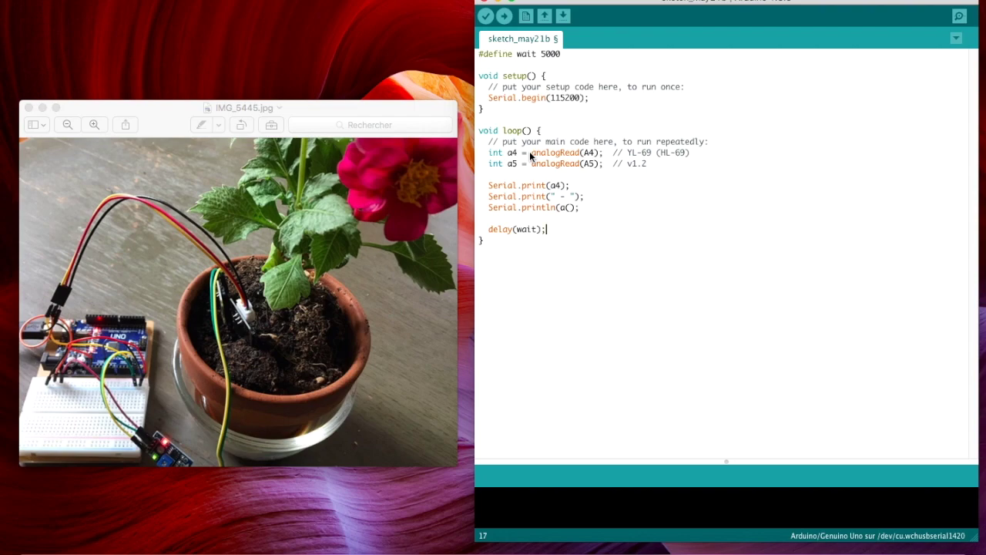
# Step: Save the sketch in the TEST folder under the name "yl69 demo"
pyautogui.press('super+s')
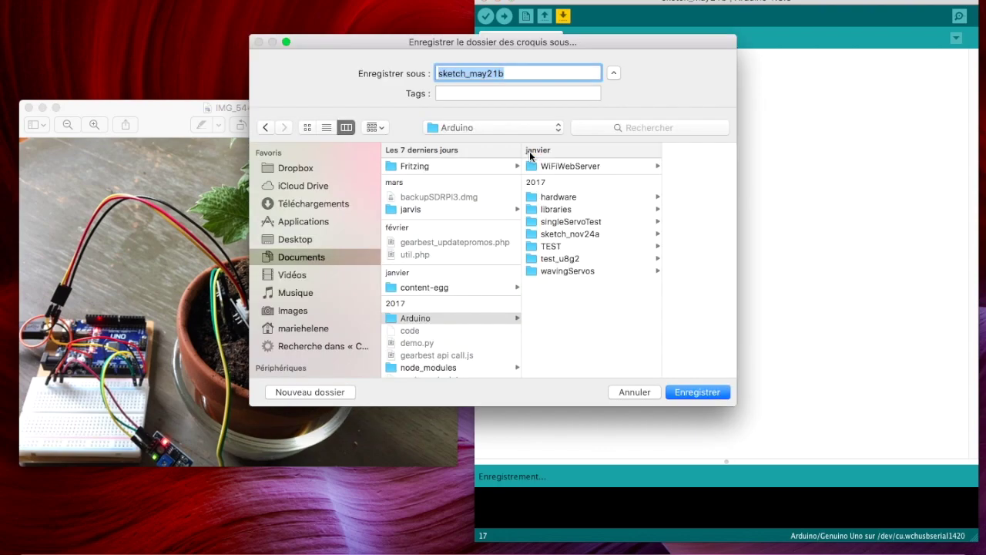
pyautogui.click(549, 246)
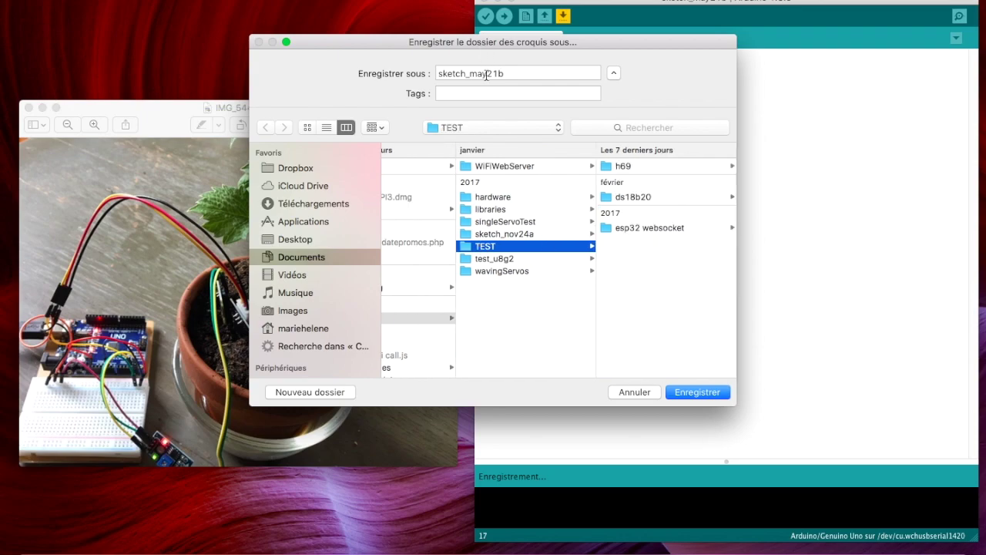
pyautogui.doubleClick(486, 74)
pyautogui.write('h')
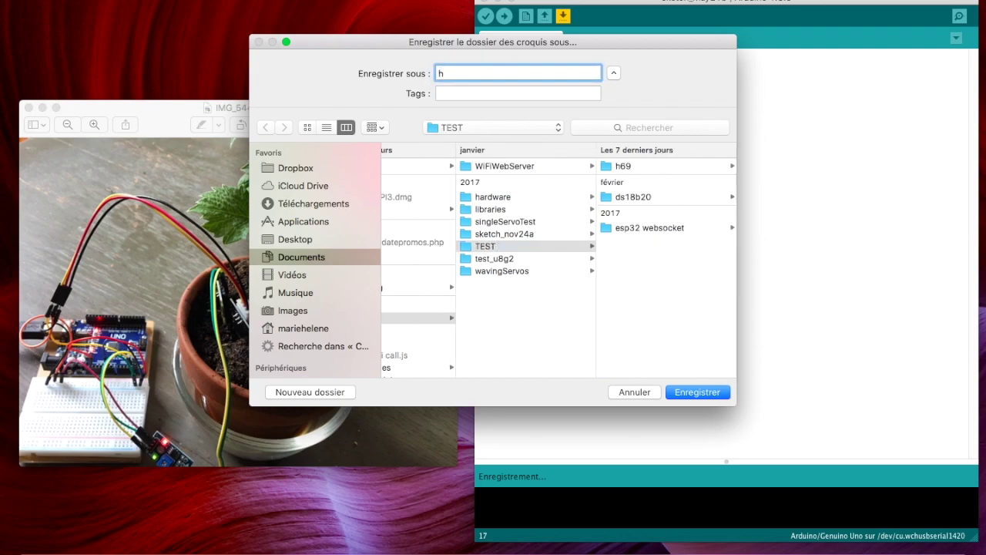
pyautogui.press('BackSpace')
pyautogui.write('yl6')
pyautogui.press('BackSpace')
pyautogui.write('69 dej')
pyautogui.press('BackSpace')
pyautogui.write('mo')
pyautogui.press('Return')
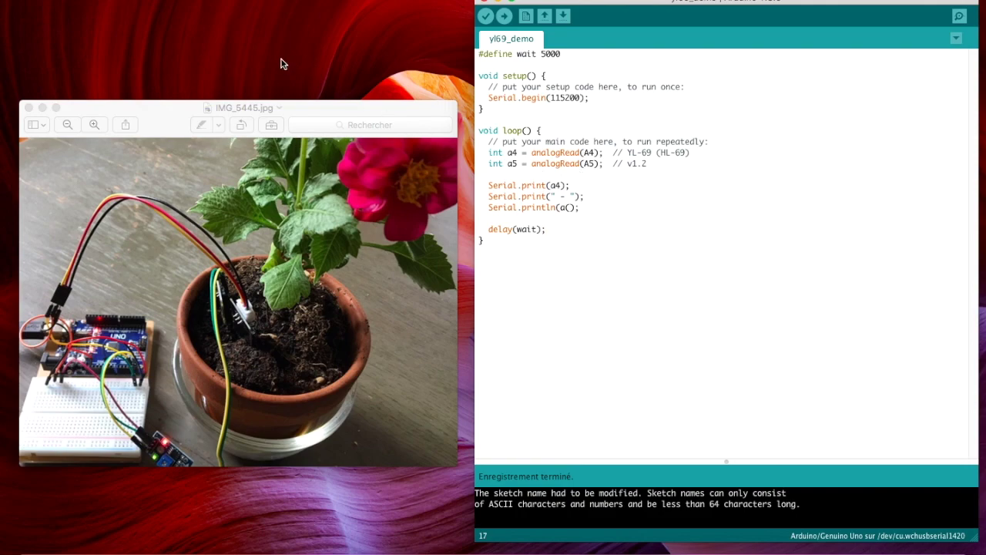
# Step: Select the serial port /dev/cu.wchusbserial1420 and try to upload the sketch to the board
pyautogui.click(231, 0)
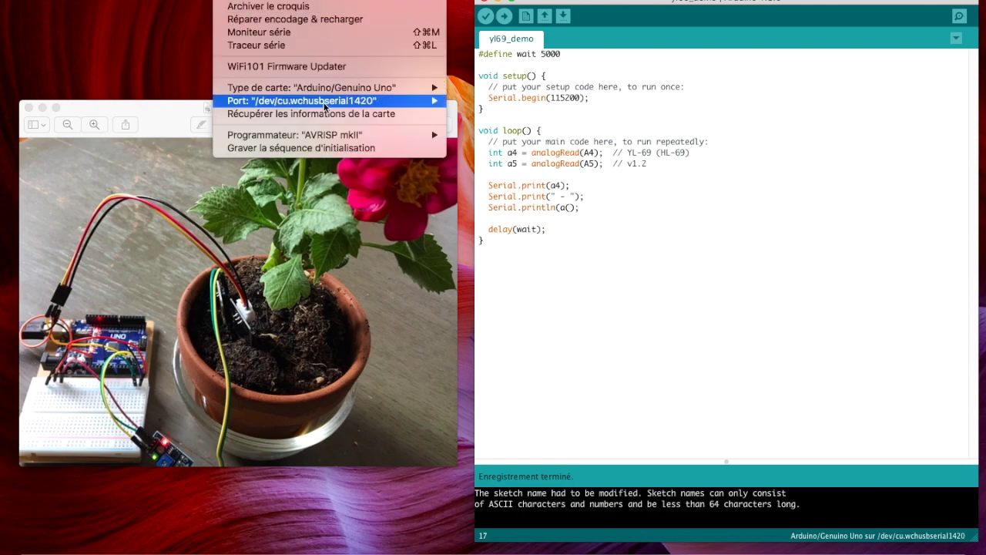
pyautogui.moveTo(360, 104)
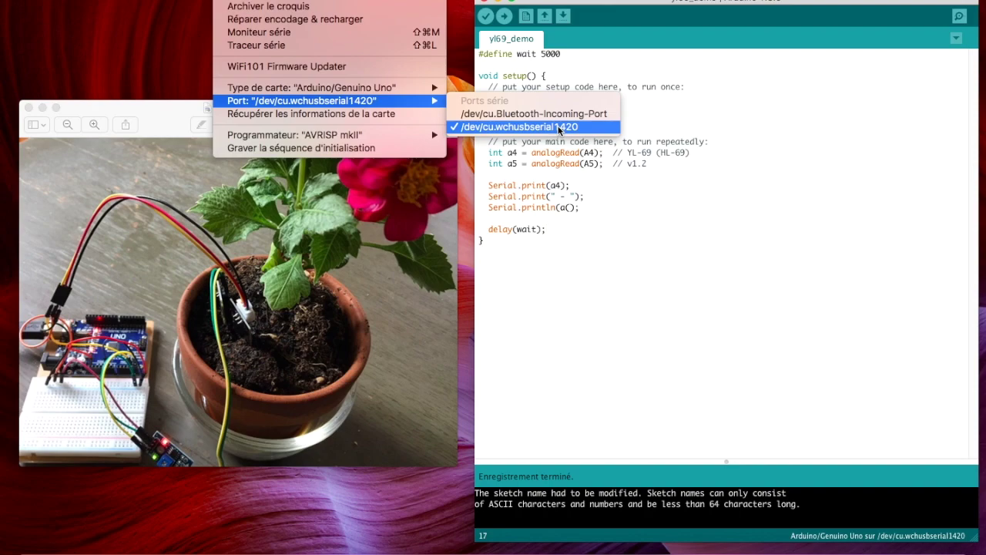
pyautogui.click(559, 127)
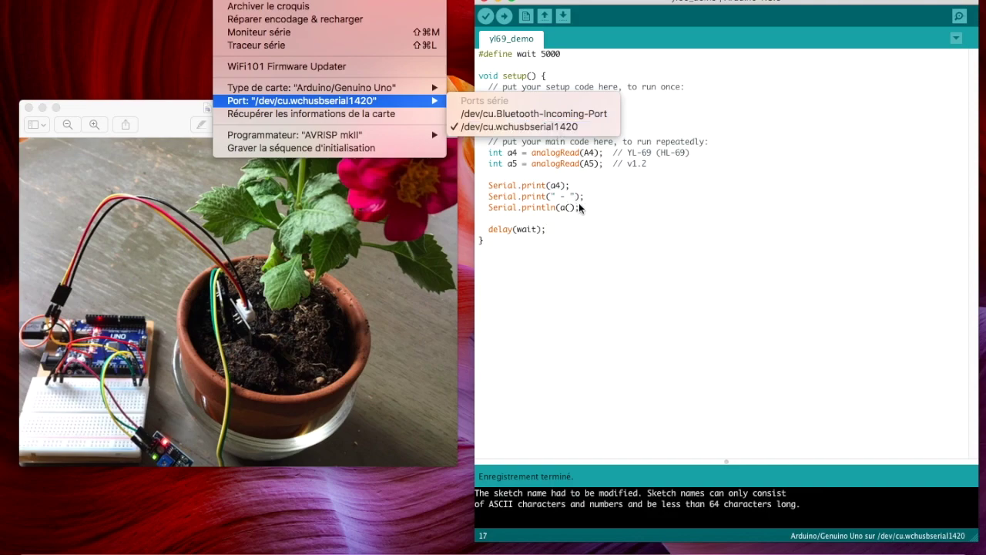
pyautogui.click(503, 18)
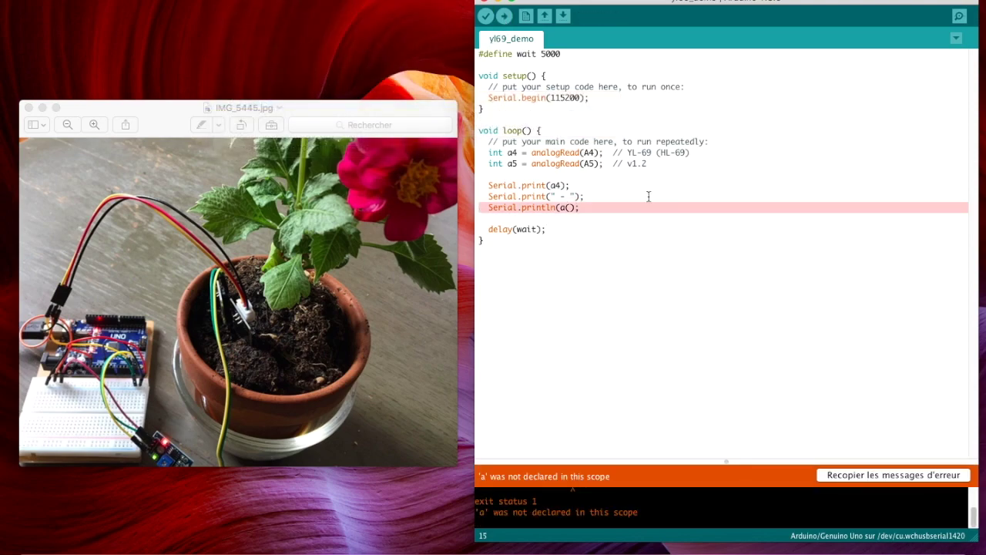
# Step: Correct the println argument to a5 and upload the sketch to the board
pyautogui.click(572, 208)
pyautogui.press('BackSpace')
pyautogui.write('5')
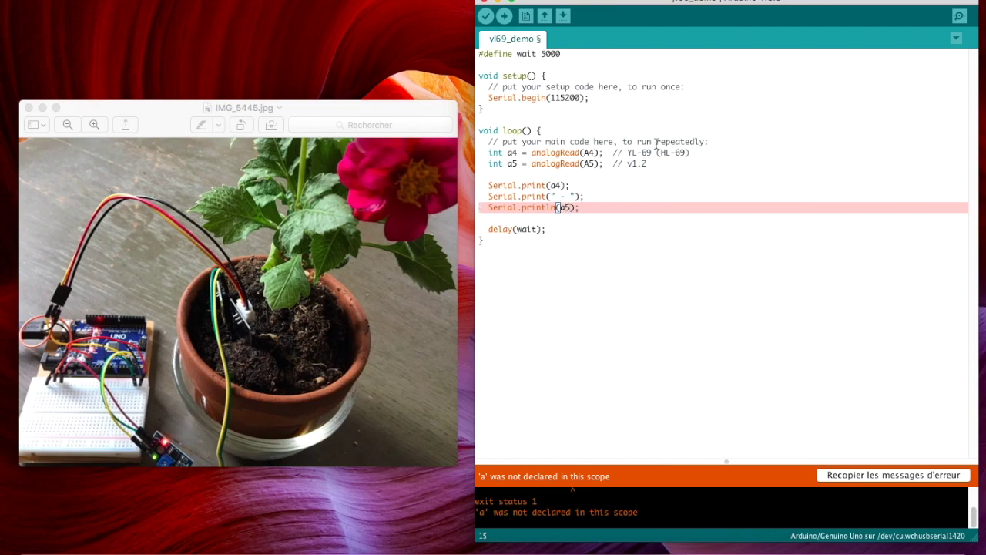
pyautogui.click(503, 17)
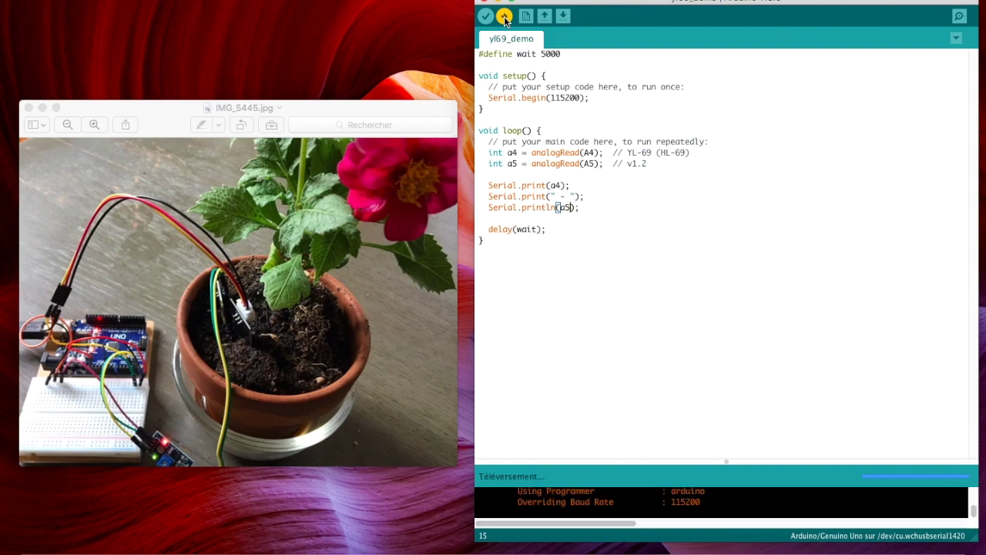
# Step: Enlarge the console area to show more of the upload output
pyautogui.moveTo(725, 460); pyautogui.dragTo(724, 384)
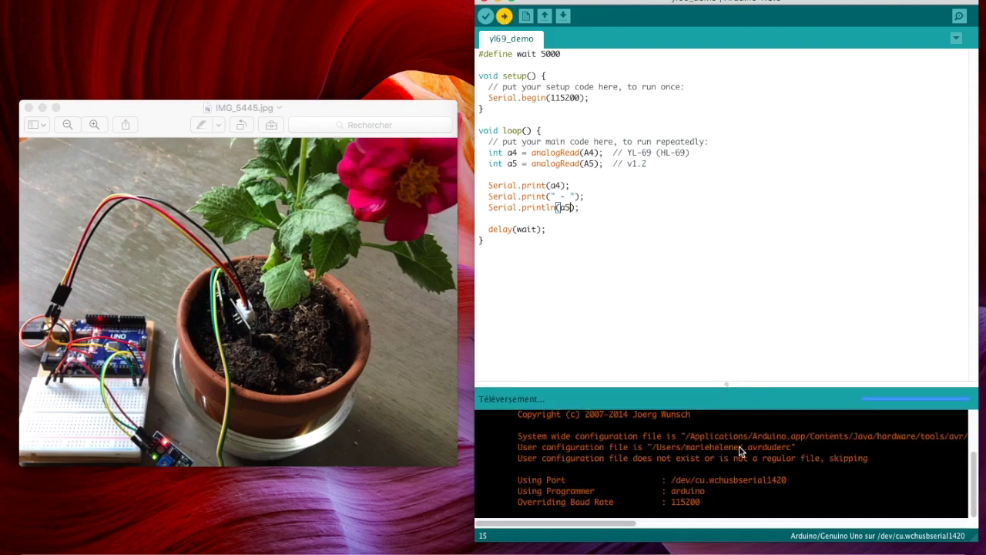
pyautogui.moveTo(726, 383); pyautogui.dragTo(726, 302)
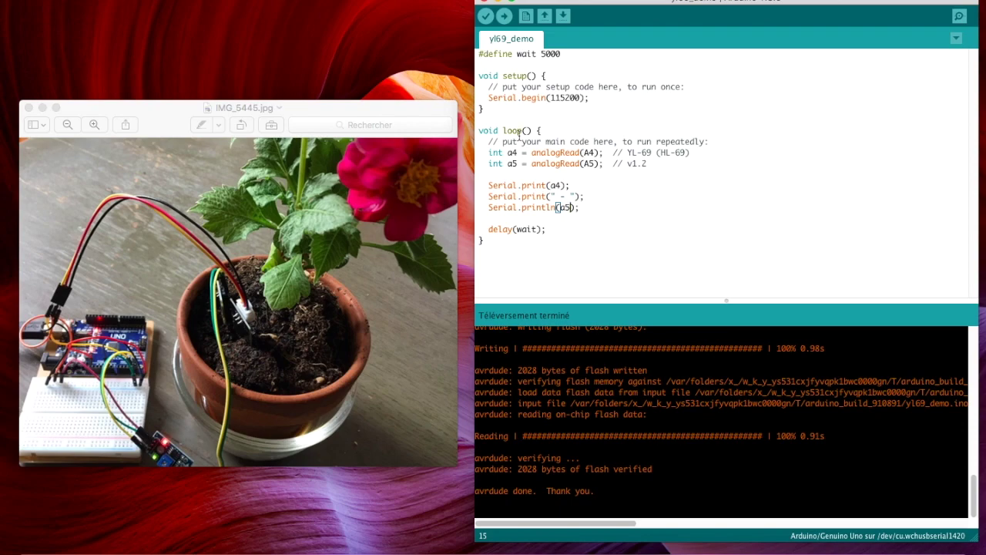
pyautogui.moveTo(974, 497)
pyautogui.mouseDown()
pyautogui.moveTo(974, 414)
pyautogui.moveTo(968, 503)
pyautogui.mouseUp()
# Step: Upload the sketch again and open the serial monitor
pyautogui.click(503, 16)
pyautogui.click(282, 29)
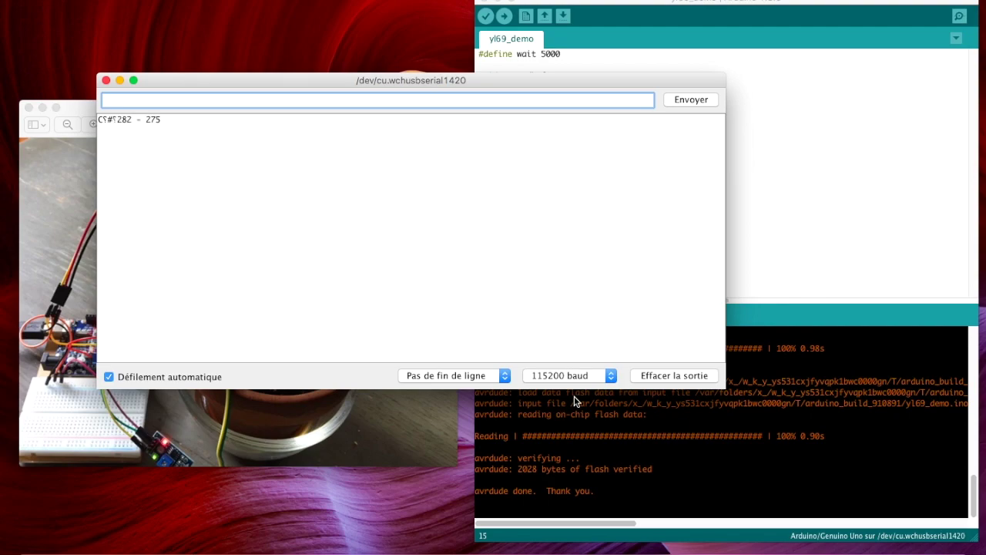
# Step: Check the 115200 baud setting and the incoming sensor readings in the serial monitor, and close it
pyautogui.click(573, 374)
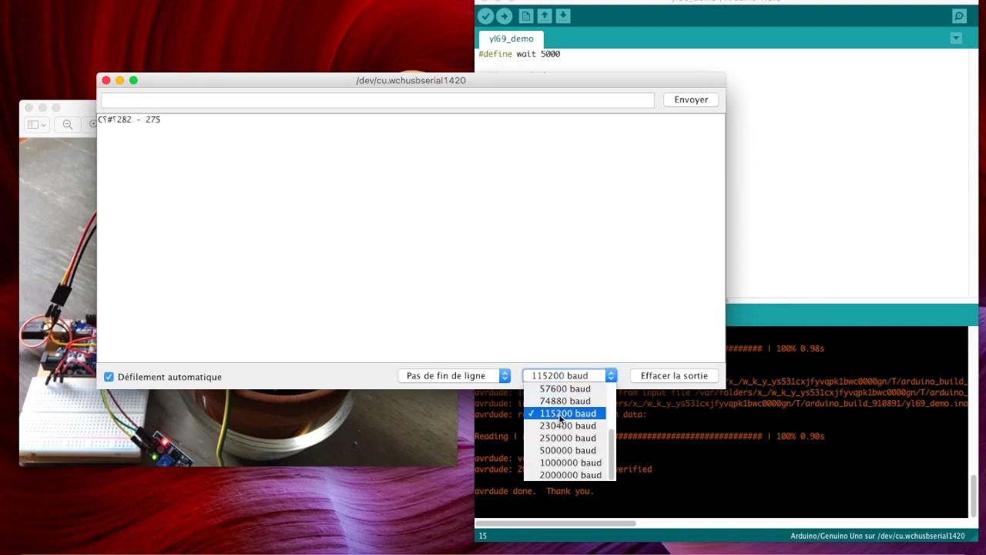
pyautogui.click(160, 149)
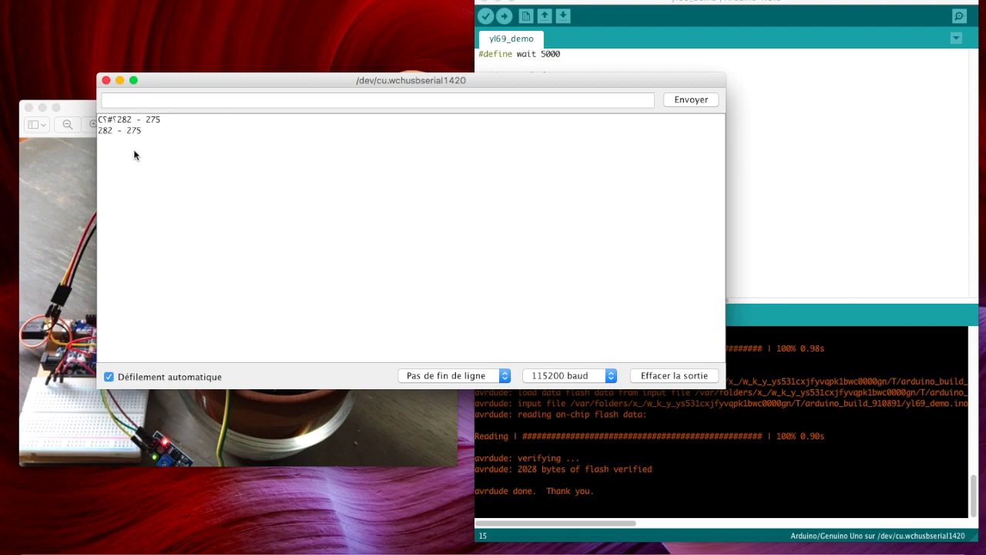
pyautogui.click(106, 80)
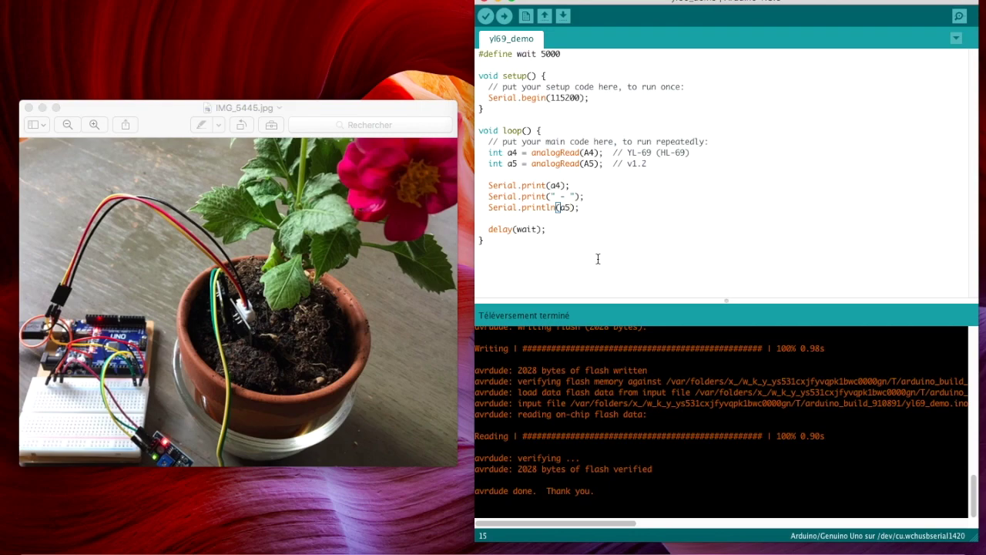
# Step: Draft a sample JSON object with "YL69":230 and "v12":280 above the delay line, and delete it
pyautogui.click(558, 218)
pyautogui.write('{')
pyautogui.press('Return')
pyautogui.write('v')
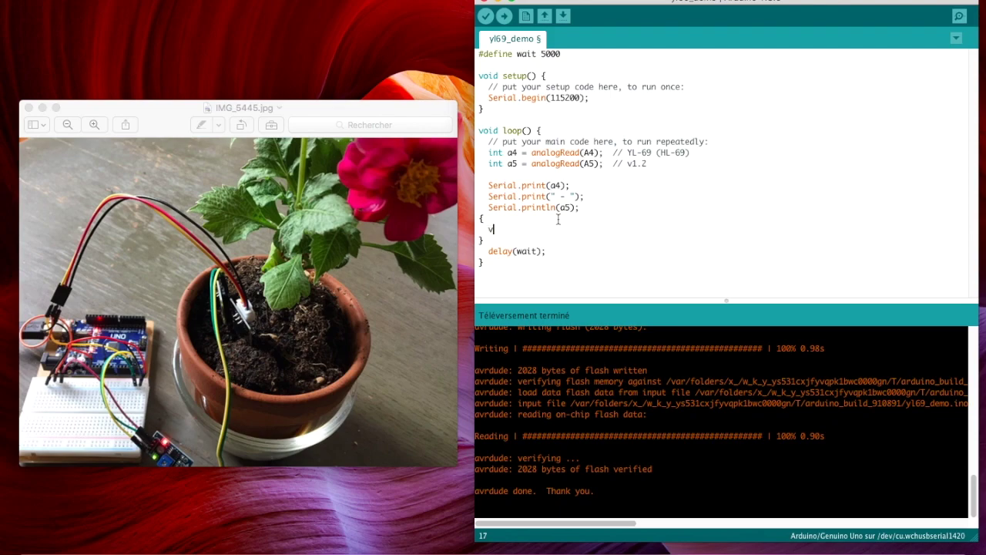
pyautogui.press('BackSpace')
pyautogui.write('"YL69":230,')
pyautogui.press('Return')
pyautogui.write('"')
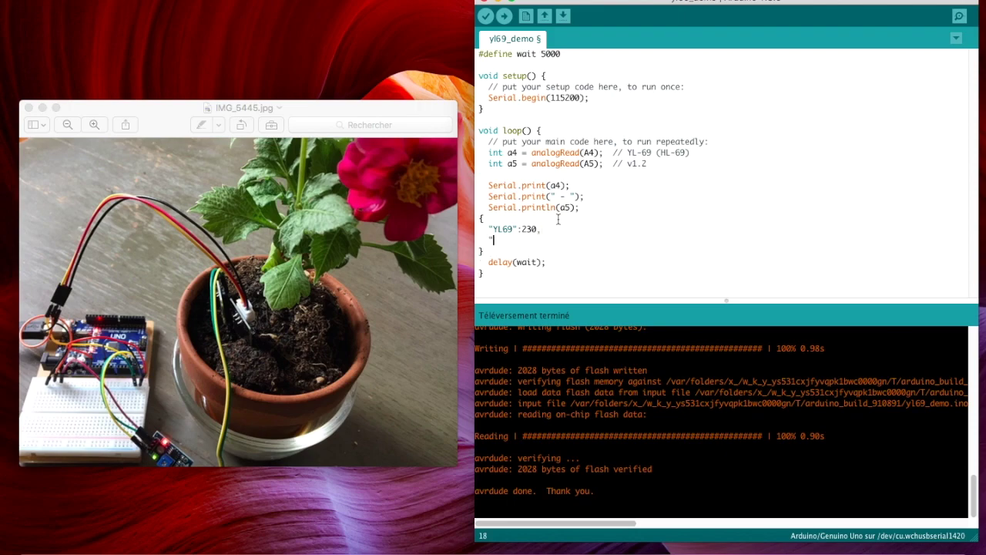
pyautogui.write('v12":280')
pyautogui.moveTo(483, 251); pyautogui.dragTo(474, 218)
pyautogui.press('BackSpace')
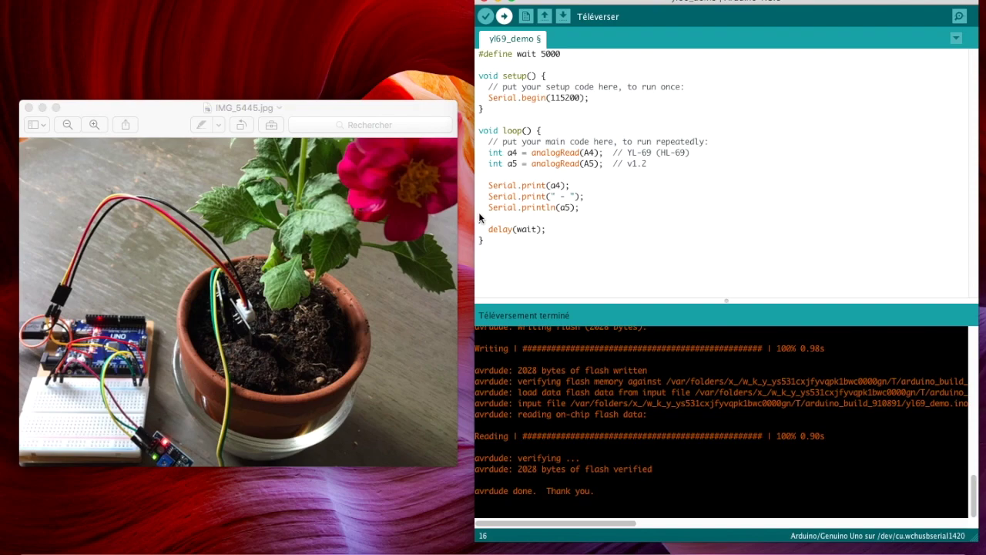
# Step: Insert Serial.print("{\"YL69:\""); on the blank line before the a4 output
pyautogui.click(521, 174)
pyautogui.write('Serial.print("{')
pyautogui.write('\\"')
pyautogui.write('YL6')
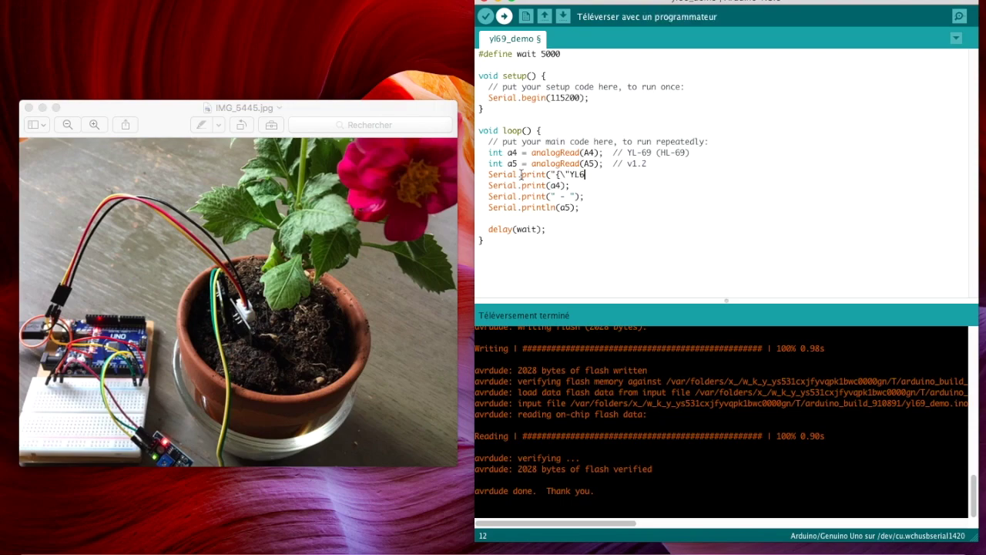
pyautogui.write('9:')
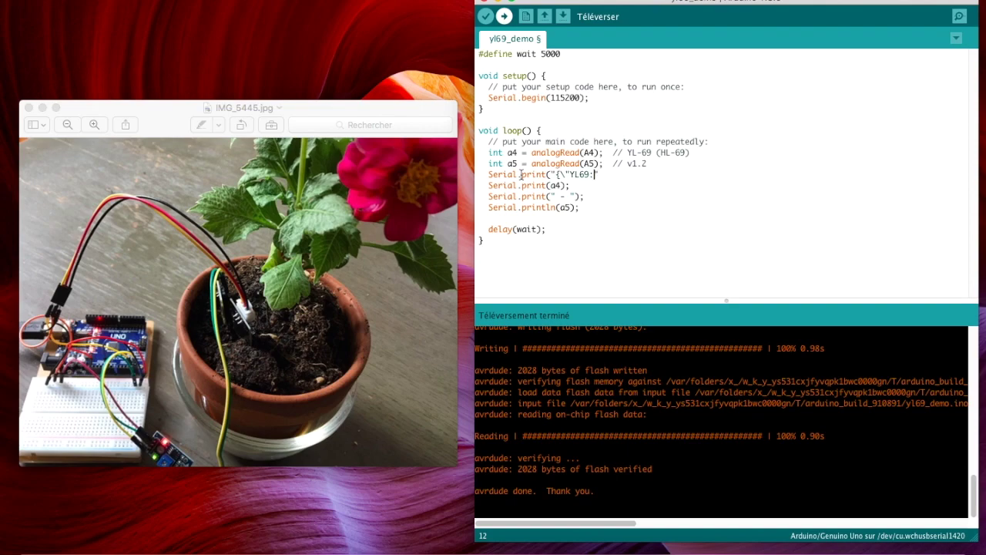
pyautogui.write('\\')
pyautogui.press('BackSpace')
pyautogui.write('"')
pyautogui.write('\\"')
pyautogui.write(');')
# Step: Write the JSON reference text {"YL69":a4, on the blank line above the delay statement
pyautogui.press('Down')
pyautogui.press('Up')
pyautogui.press('Down')
pyautogui.press('Down')
pyautogui.write('{"YL69')
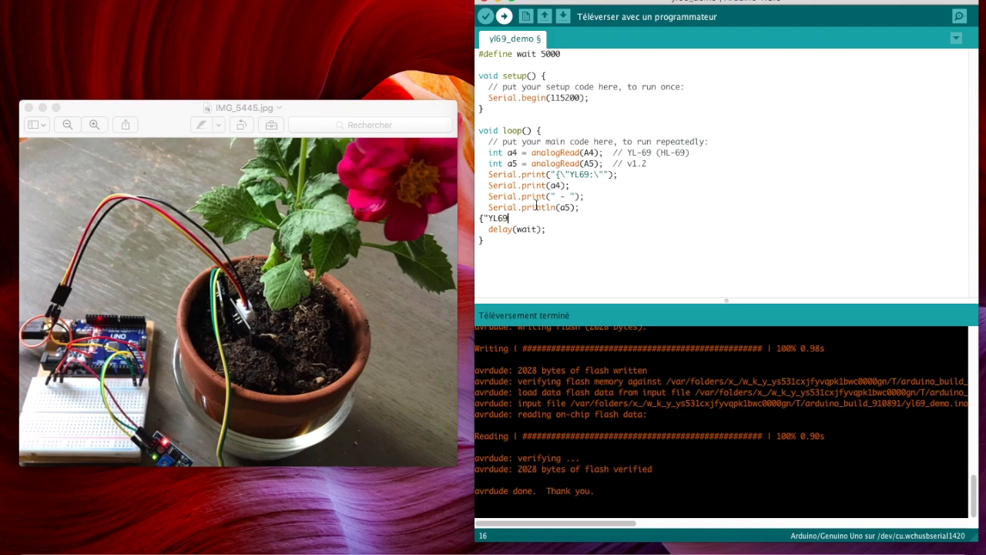
pyautogui.write('":')
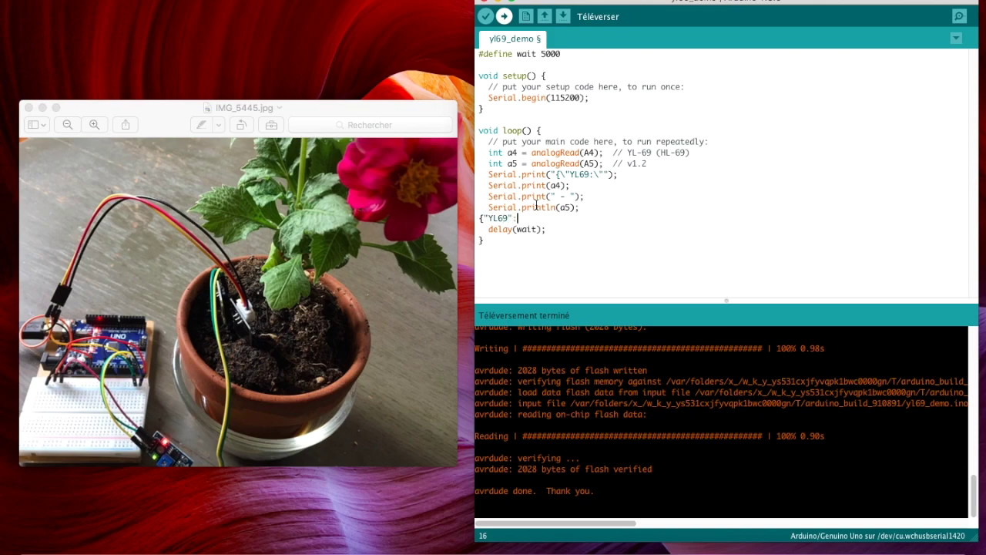
pyautogui.write('a4,')
# Step: Replace the separator statement's text so that it reads Serial.print(","v1_2\"");
pyautogui.click(570, 197)
pyautogui.press('BackSpace')
pyautogui.press('BackSpace')
pyautogui.press('BackSpace')
pyautogui.write(',\\"v1')
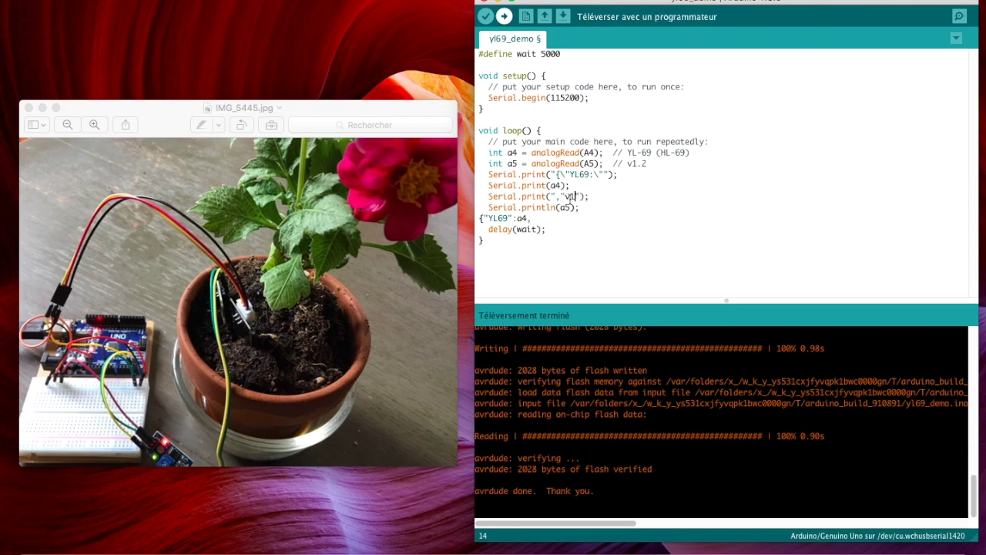
pyautogui.write('_2')
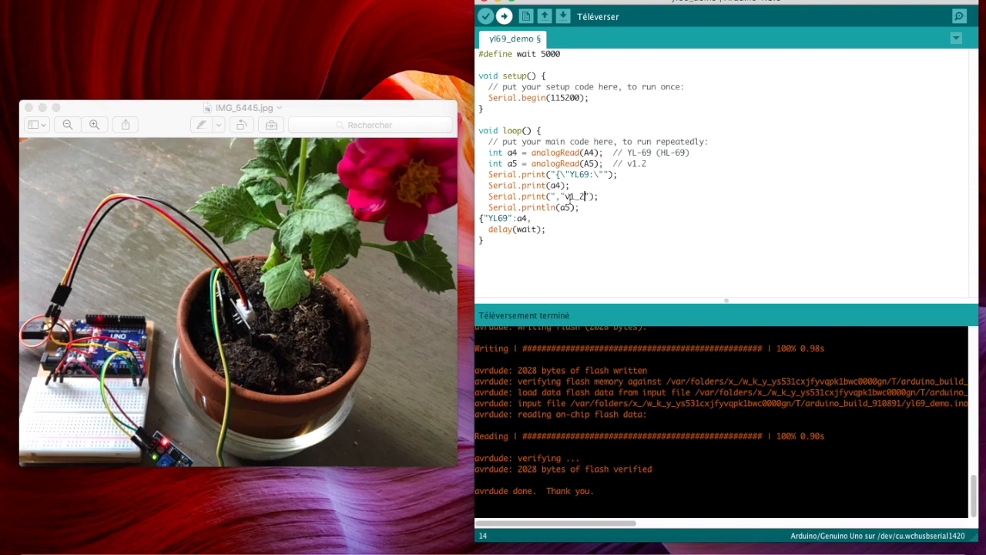
pyautogui.write('\\')
pyautogui.press('Right')
pyautogui.write('"')
# Step: Add the statement Serial.print("}"); on a new line below the a5 output
pyautogui.press('Down')
pyautogui.press('Return')
pyautogui.write('Seral')
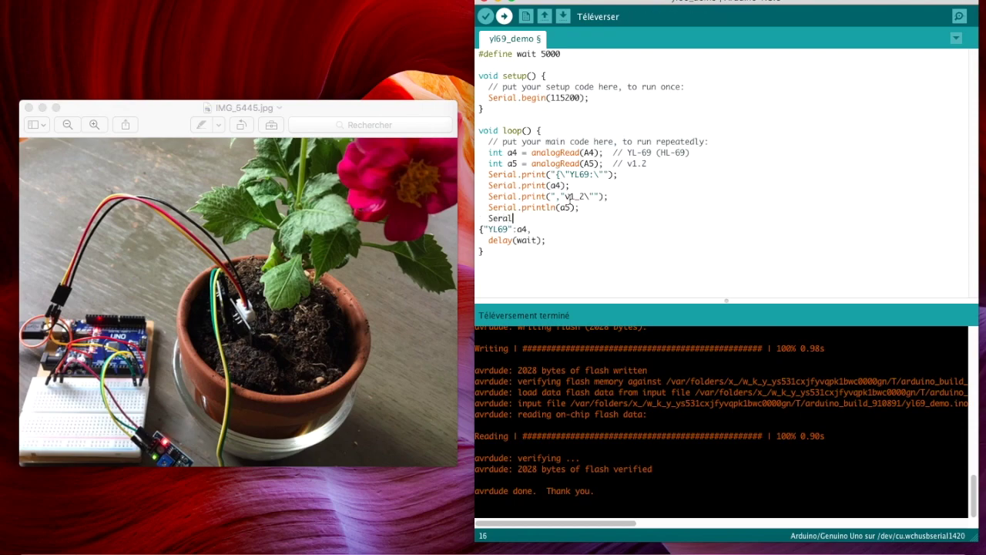
pyautogui.press('BackSpace')
pyautogui.press('BackSpace')
pyautogui.write('ial.print')
pyautogui.write('("}");')
# Step: Change the a5 output statement to Serial.print and the closing-brace statement to Serial.println
pyautogui.press('Up')
pyautogui.press('BackSpace')
pyautogui.press('BackSpace')
pyautogui.press('Down')
pyautogui.write('ln')
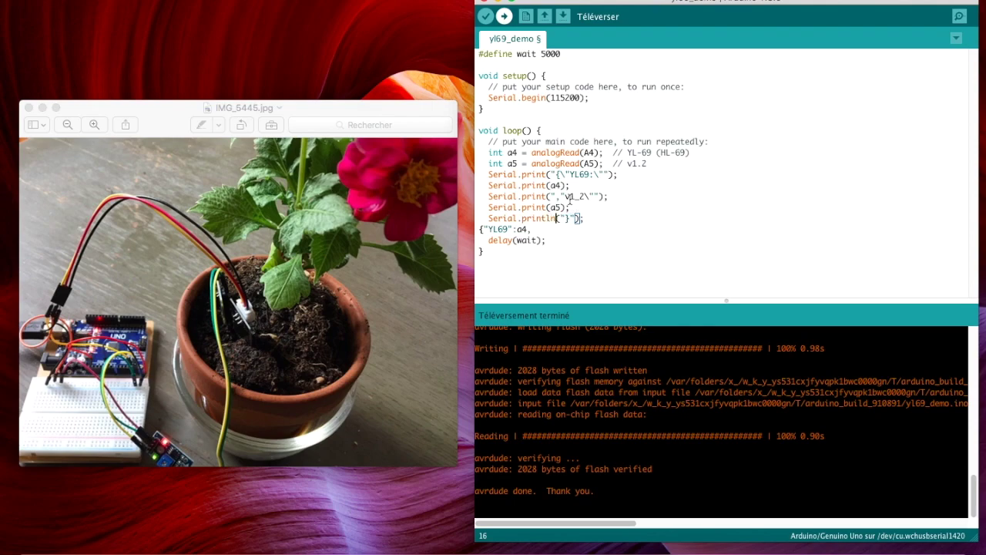
# Step: Delete the JSON reference text above the delay statement and upload the sketch to the board
pyautogui.moveTo(536, 228); pyautogui.dragTo(461, 228)
pyautogui.press('BackSpace')
pyautogui.click(504, 17)
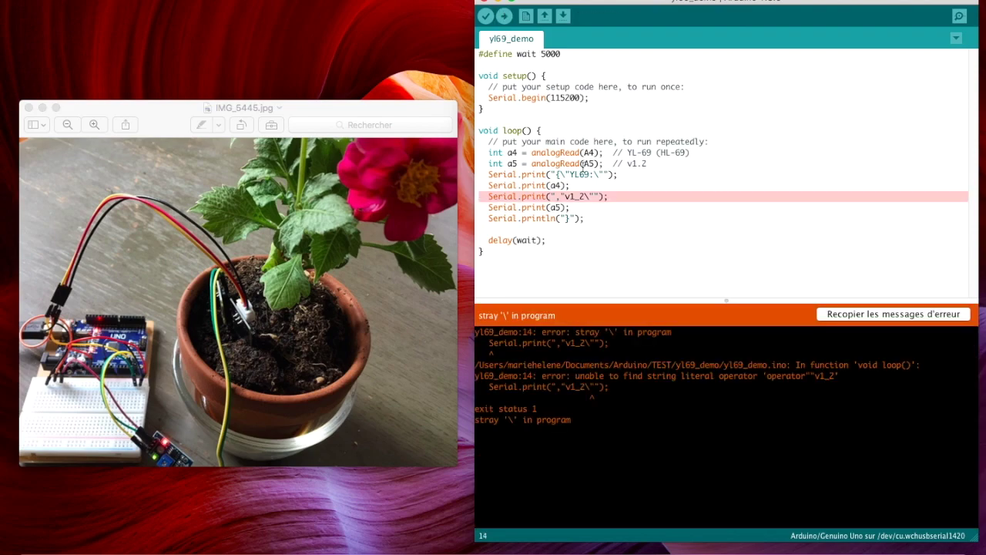
# Step: Escape the quotation mark before v1_2 with a backslash, upload the sketch and check its output in the serial monitor
pyautogui.click(566, 196)
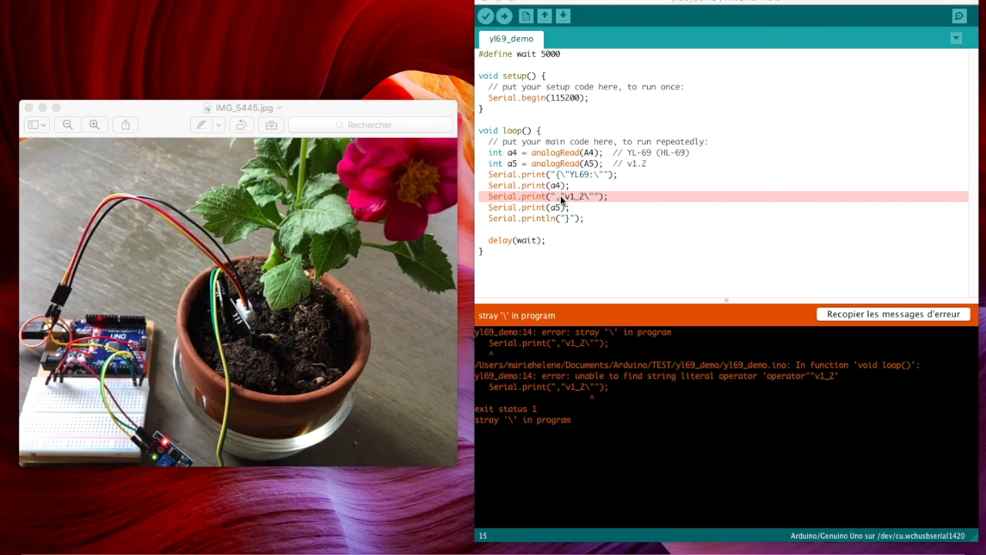
pyautogui.click(561, 199)
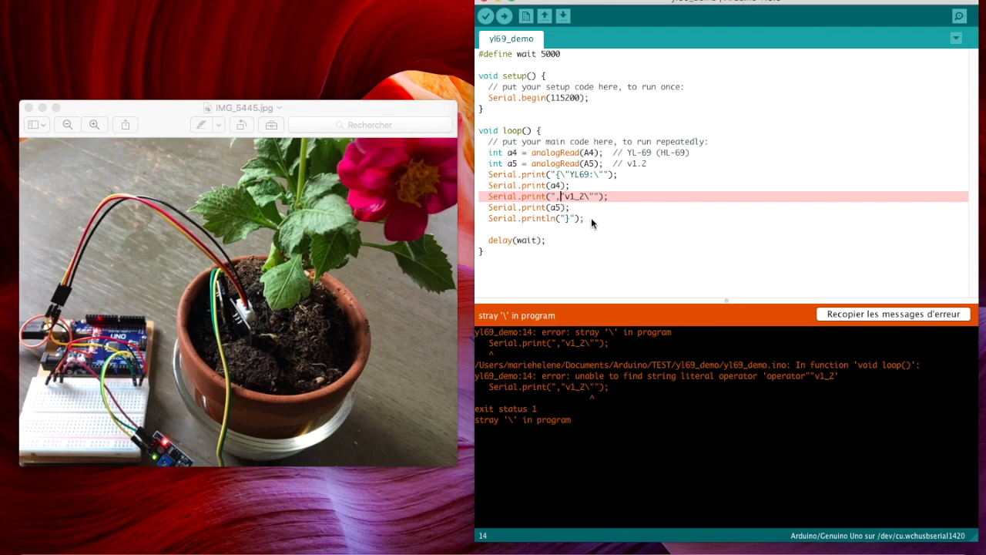
pyautogui.write('\\')
pyautogui.click(591, 217)
pyautogui.click(505, 16)
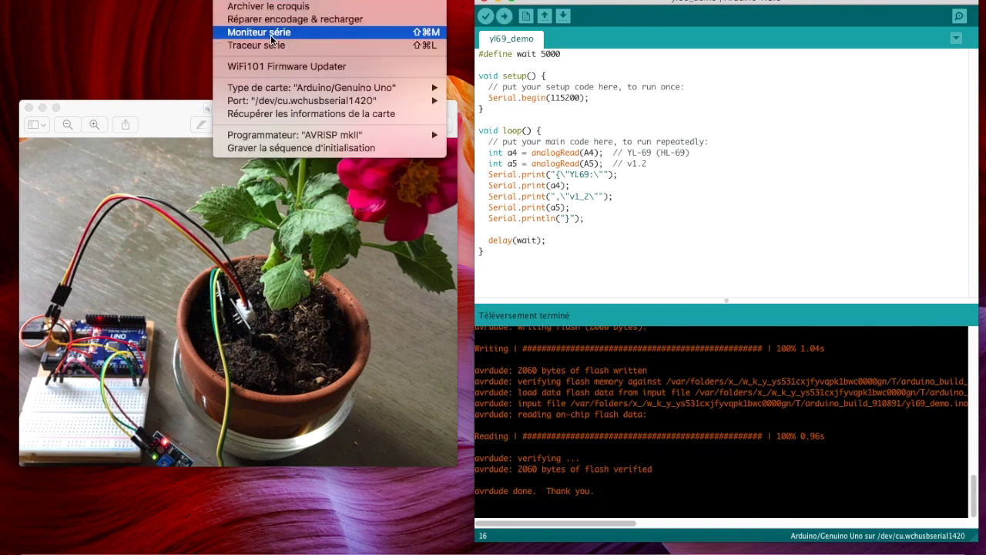
pyautogui.click(271, 34)
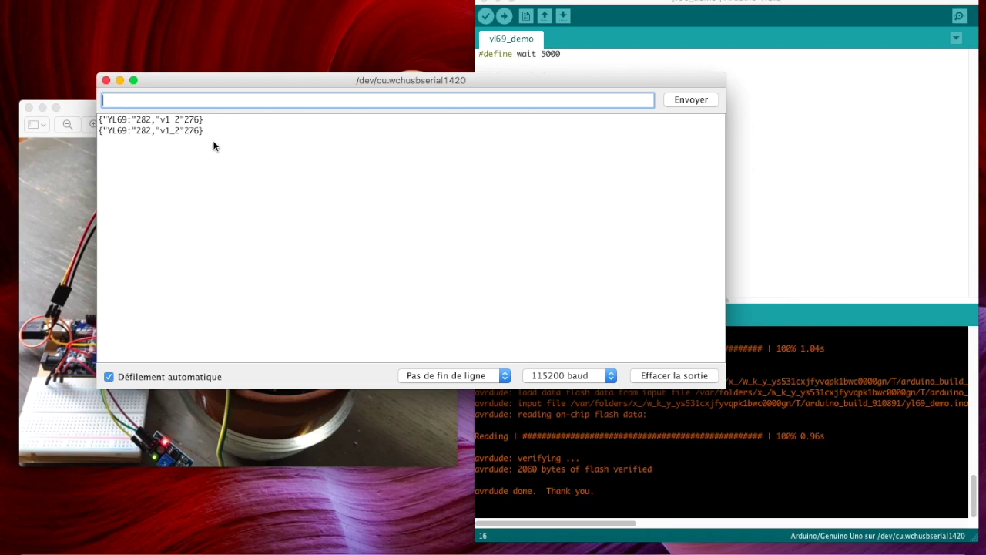
# Step: Insert a colon after v1_2 in the separator statement and upload the sketch again
pyautogui.click(879, 141)
pyautogui.click(590, 197)
pyautogui.write(':\\"");')
pyautogui.click(563, 17)
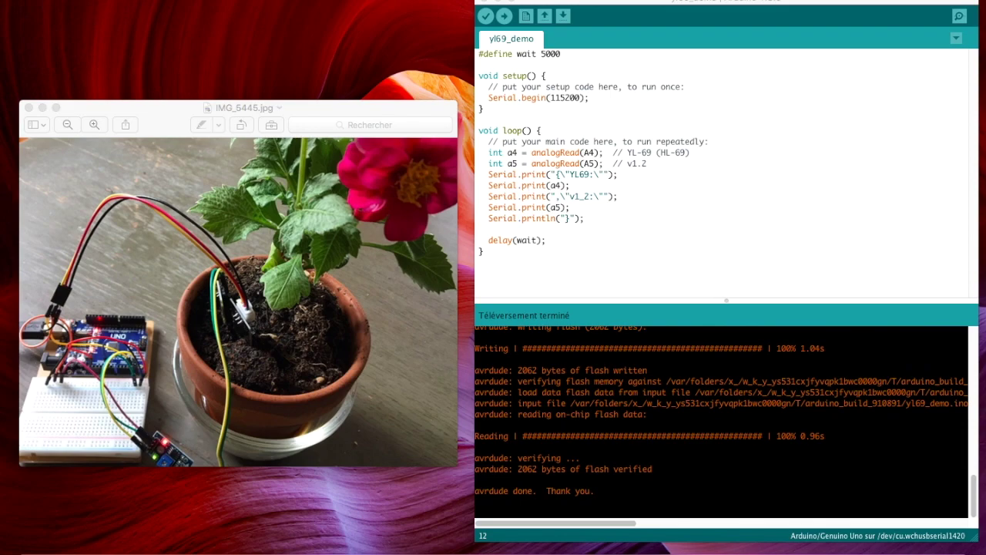
# Step: Open the serial monitor and copy the latest complete JSON line from its output
pyautogui.click(304, 0)
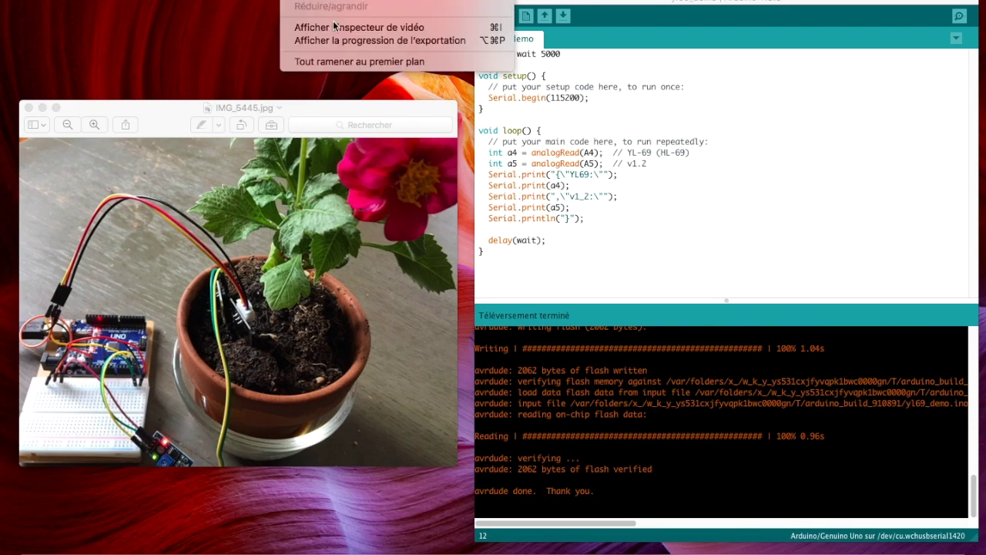
pyautogui.click(592, 98)
pyautogui.click(616, 128)
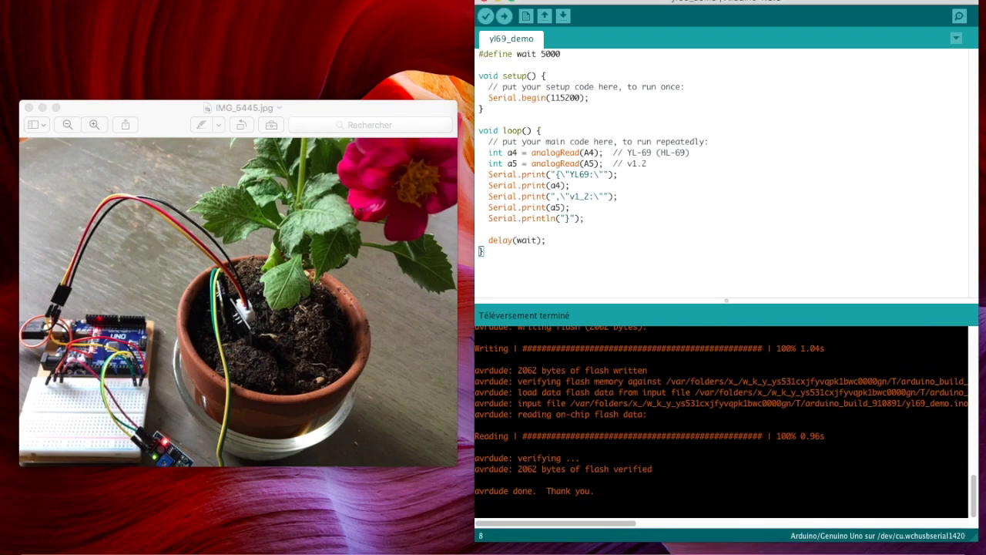
pyautogui.click(224, 1)
pyautogui.click(275, 34)
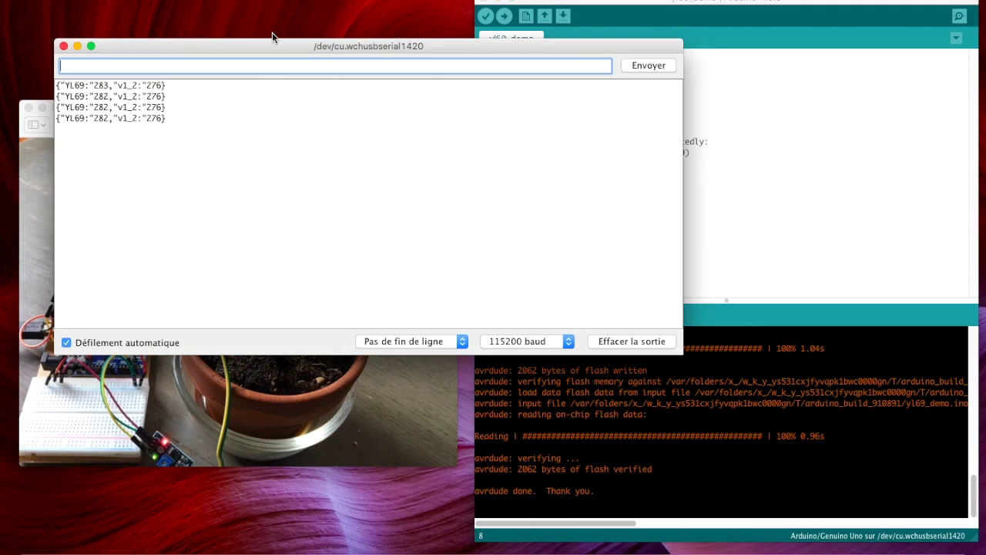
pyautogui.click(183, 137)
pyautogui.tripleClick(165, 131)
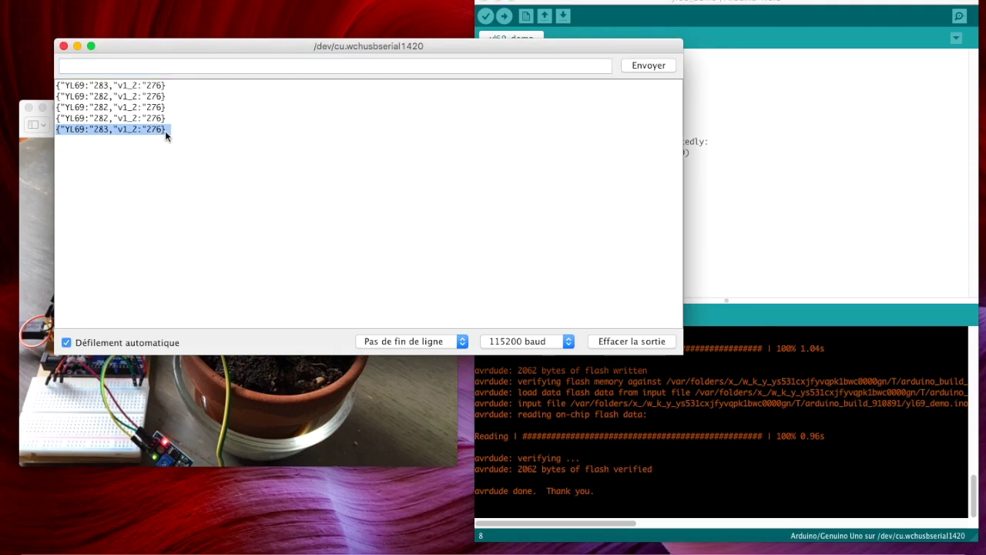
# Step: Switch to Chrome, search for jsonlint and open the JSONLint validator site
pyautogui.hotkey('ctrl', 'Right')
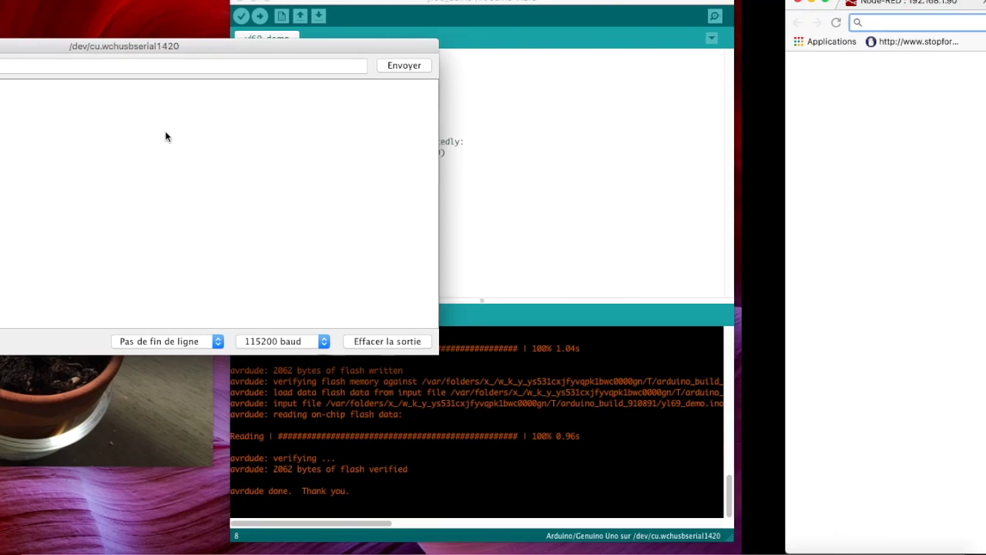
pyautogui.write('j')
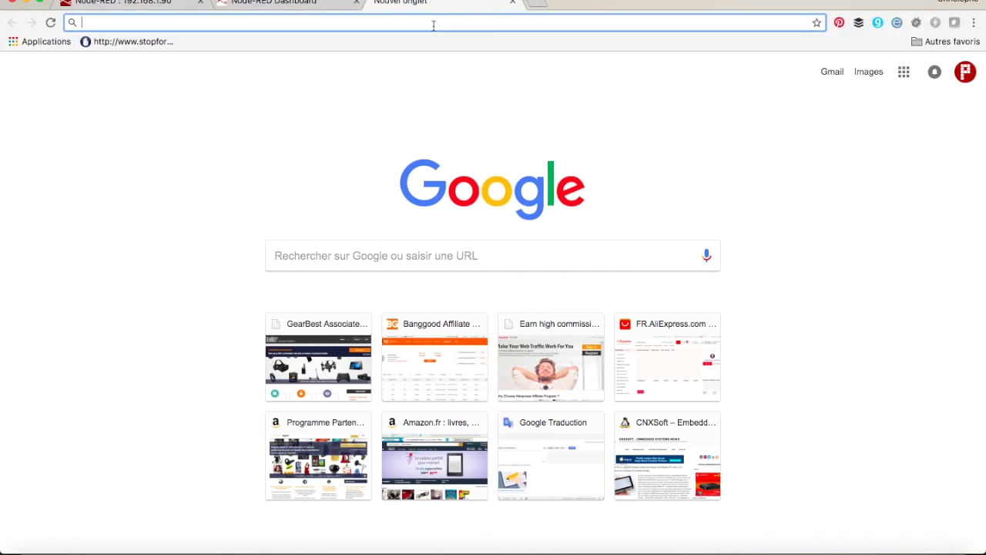
pyautogui.write('so')
pyautogui.press('Return')
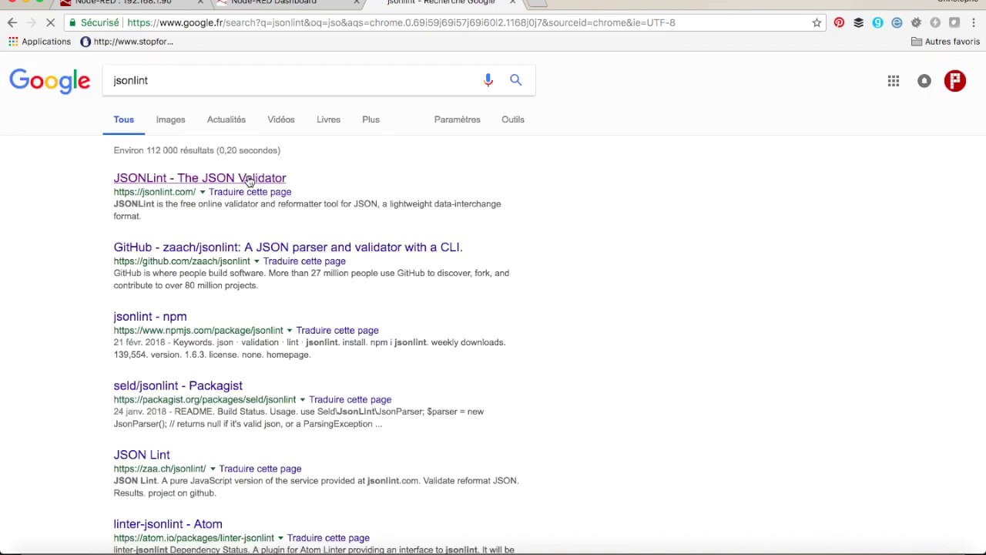
pyautogui.click(247, 179)
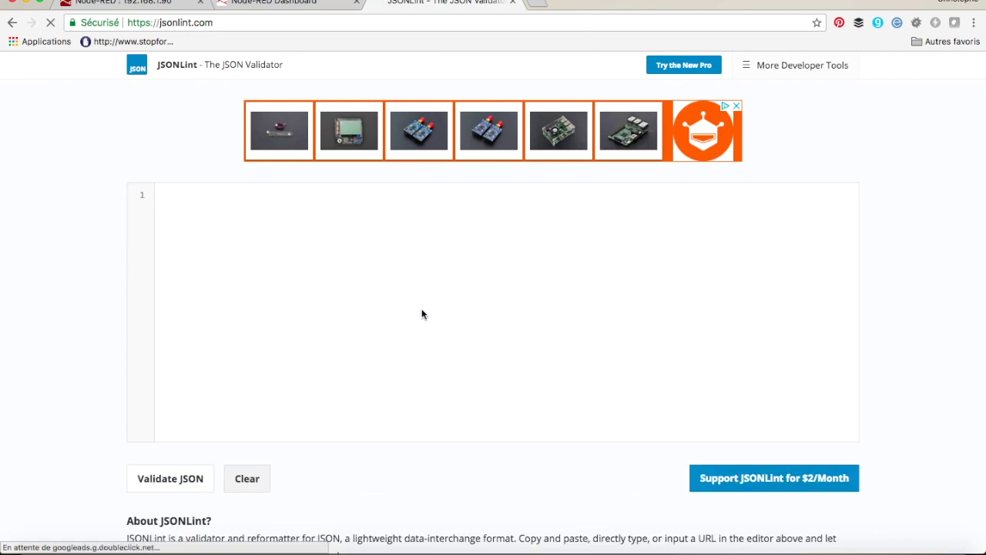
# Step: Paste the copied serial line {"YL69:"283,"v1_2:"276} into JSONLint, validate it and read the results
pyautogui.write('{"YL69:"283,"v1_2:"276}')
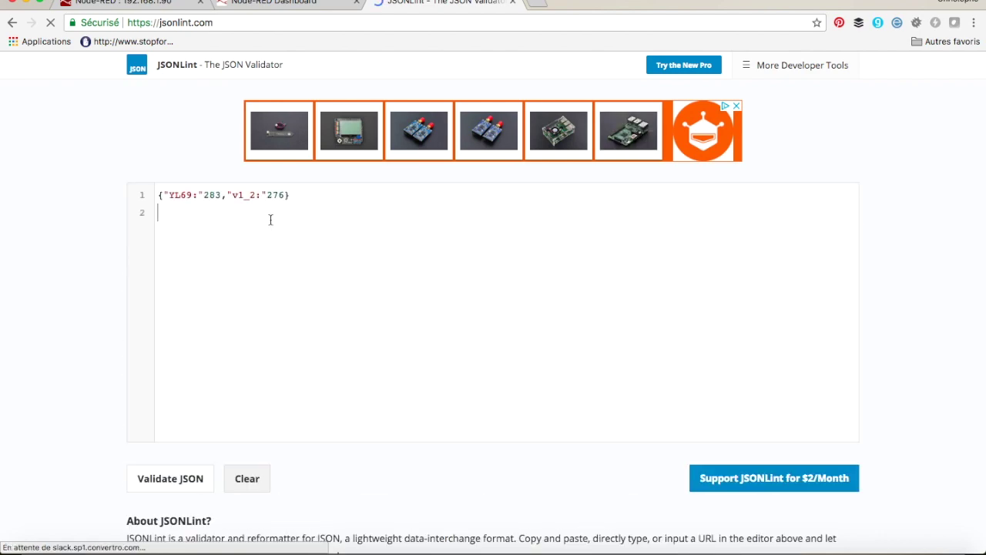
pyautogui.press('BackSpace')
pyautogui.click(177, 481)
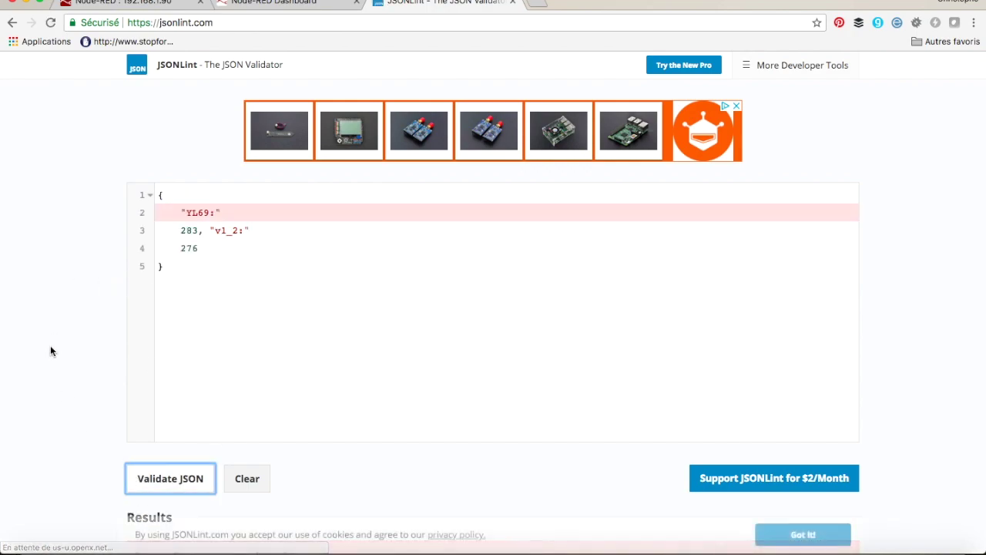
pyautogui.scroll(-2, 50, 352)
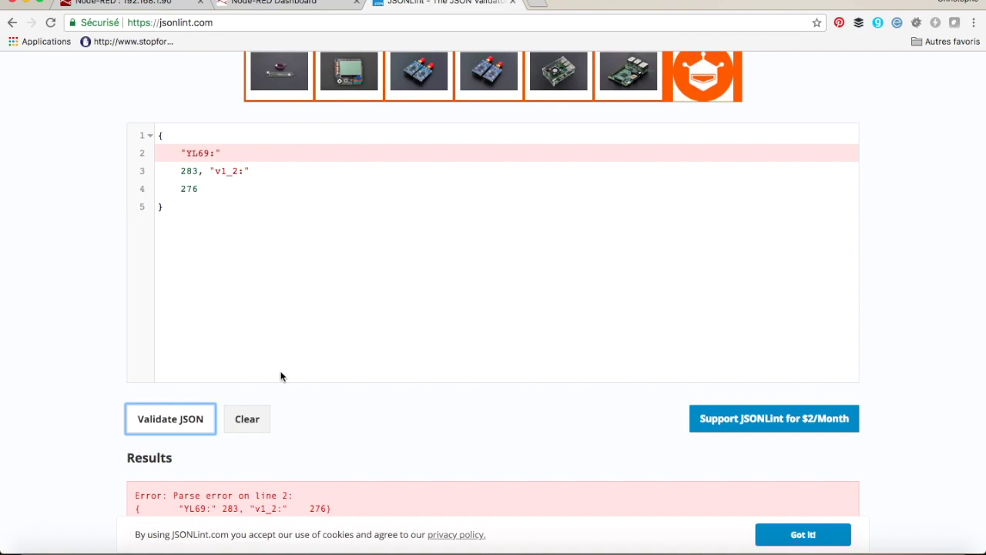
# Step: Clear the validator, paste the serial line again and move the YL69 colon outside its closing quotation mark
pyautogui.click(247, 423)
pyautogui.click(222, 148)
pyautogui.write('{"YL69:"283,"v1_2:"276}')
pyautogui.click(197, 136)
pyautogui.press('BackSpace')
pyautogui.press('Right')
pyautogui.write(':')
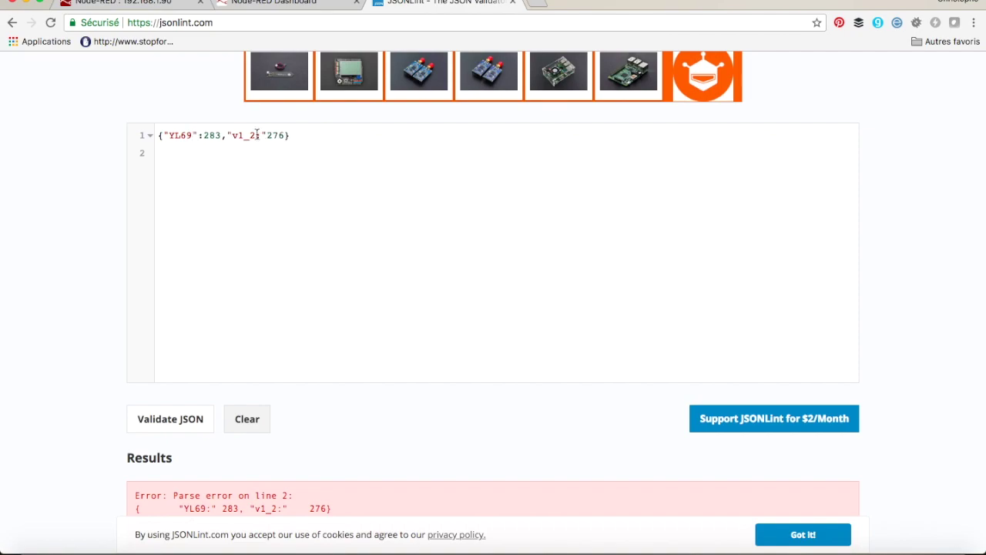
# Step: Move the v1_2 colon outside its closing quotation mark and validate the corrected JSON
pyautogui.click(257, 134)
pyautogui.press('Right')
pyautogui.press('BackSpace')
pyautogui.press('Right')
pyautogui.write(':')
pyautogui.click(182, 422)
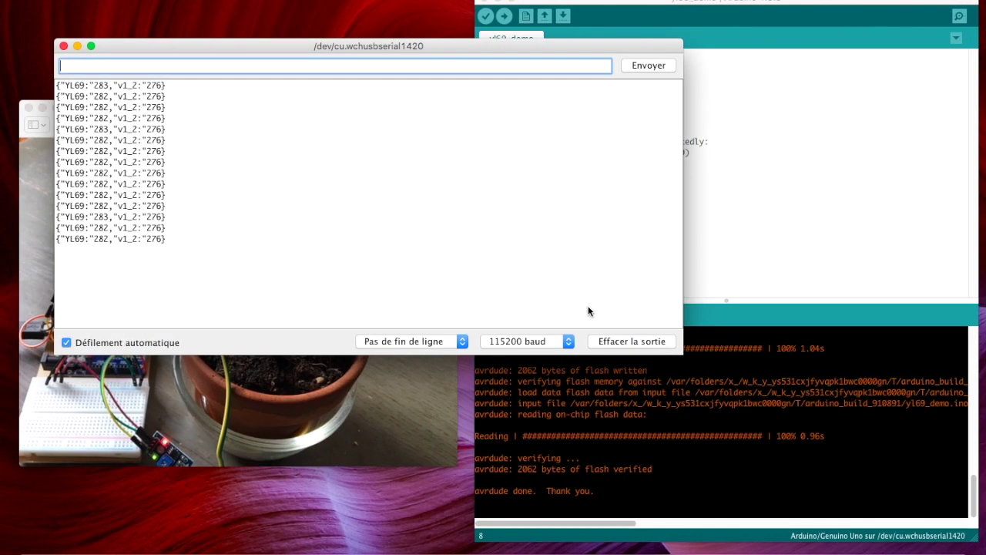
# Step: In the Arduino sketch, move the colons of both label strings behind the escaped closing quotes, giving YL69\": and v1_2\":, and upload it
pyautogui.click(653, 174)
pyautogui.click(594, 175)
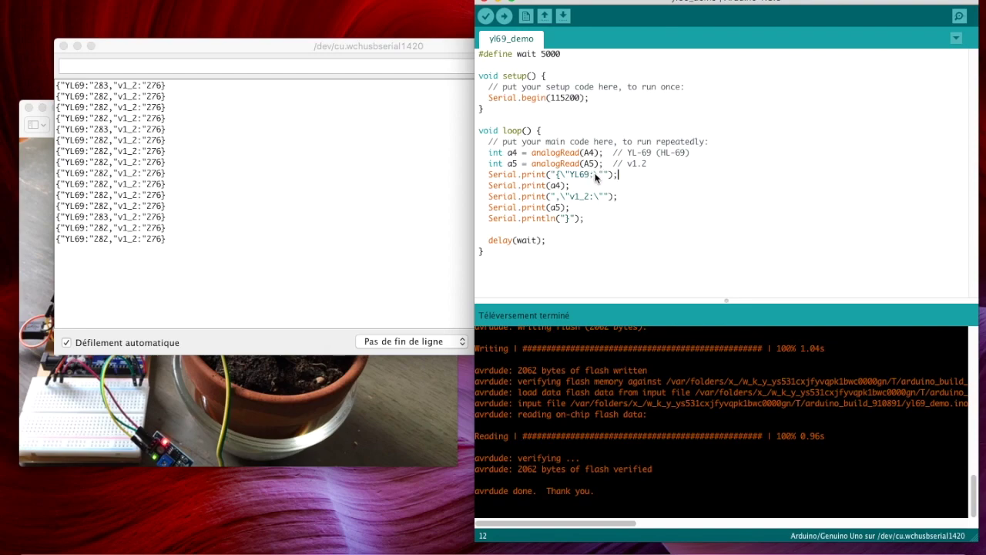
pyautogui.press('BackSpace')
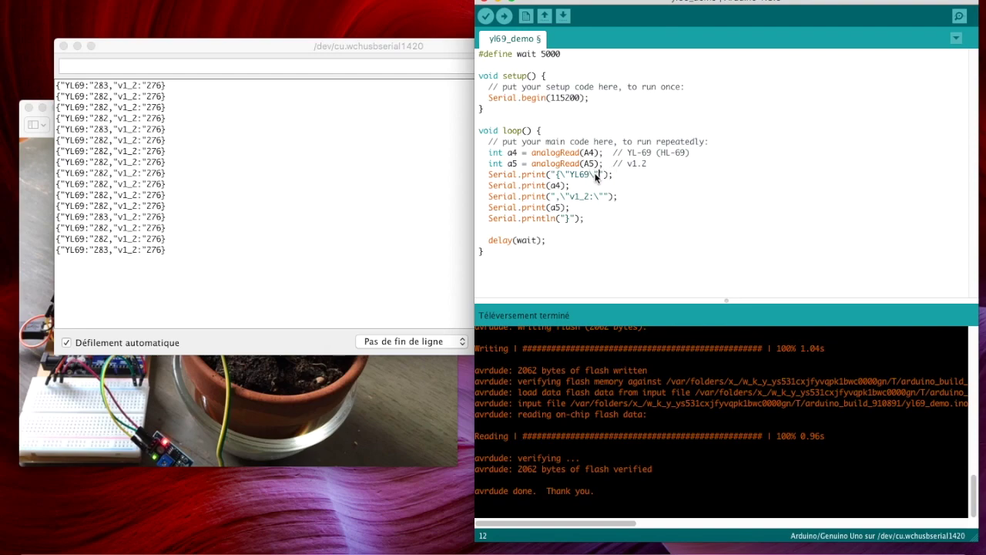
pyautogui.press('Right')
pyautogui.press('Right')
pyautogui.write(':')
pyautogui.write('\\')
pyautogui.write(':')
pyautogui.click(504, 16)
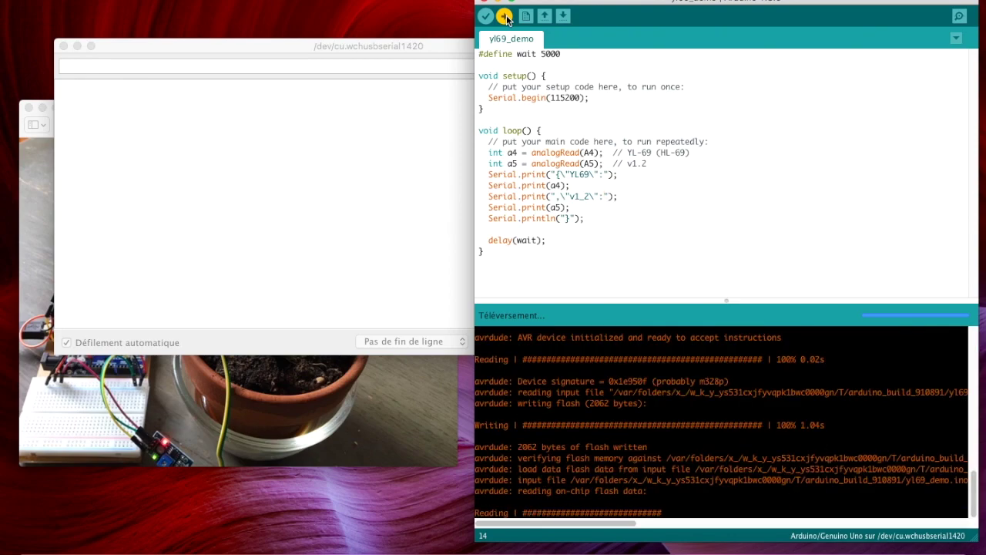
# Step: Copy the first new line from the serial monitor and validate it in JSONLint in place of the previous text
pyautogui.click(330, 232)
pyautogui.moveTo(170, 85); pyautogui.dragTo(43, 78)
pyautogui.press('super+c')
pyautogui.hotkey('ctrl', 'Right')
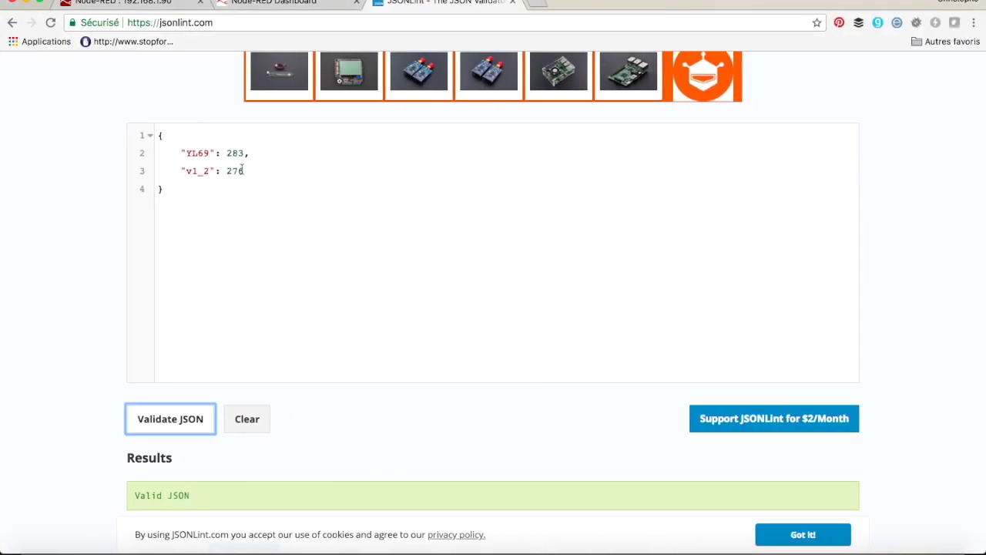
pyautogui.click(254, 429)
pyautogui.click(211, 188)
pyautogui.press('super+v')
pyautogui.click(177, 420)
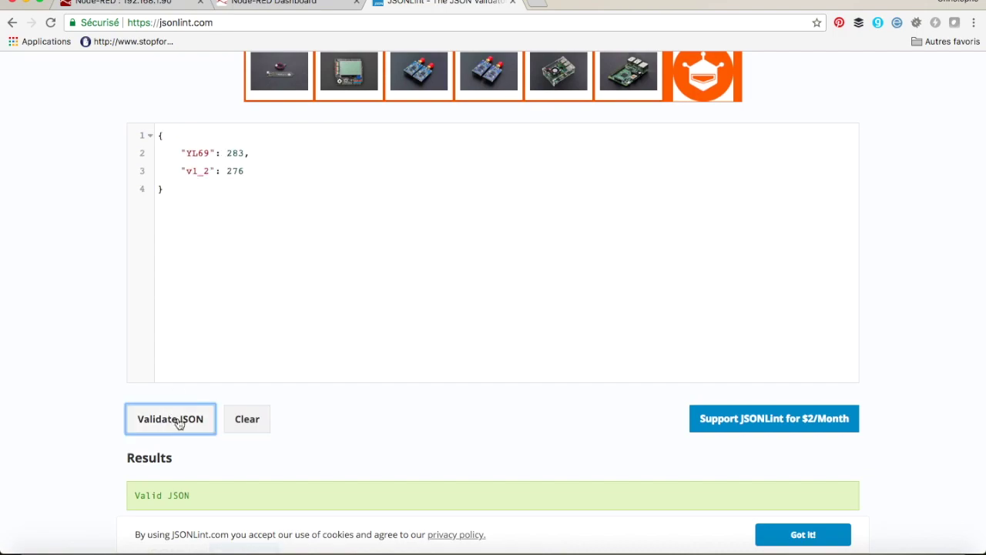
# Step: Switch to Node-RED, filter the nodes by serial and place a serial input node on Flow 3
pyautogui.hotkey('ctrl', 'Left')
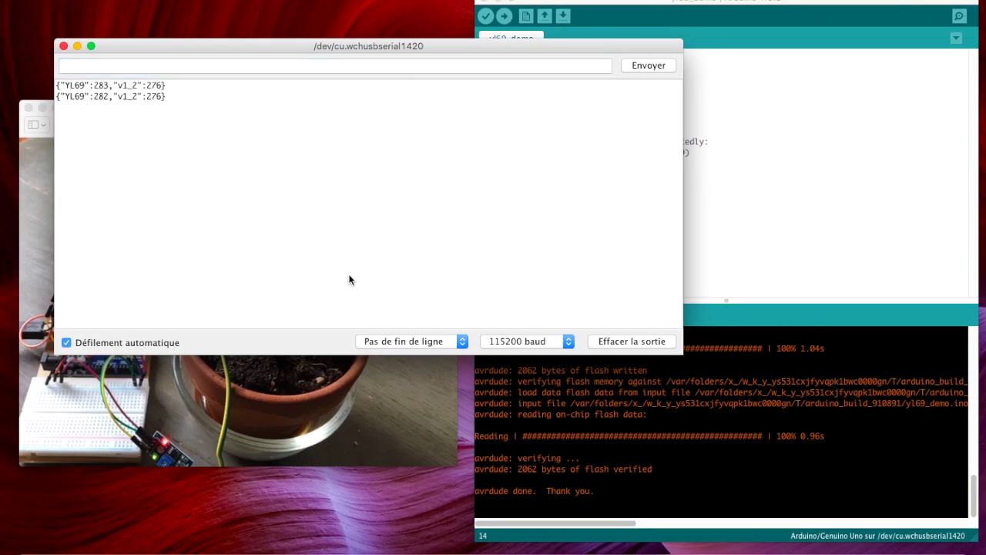
pyautogui.click(853, 162)
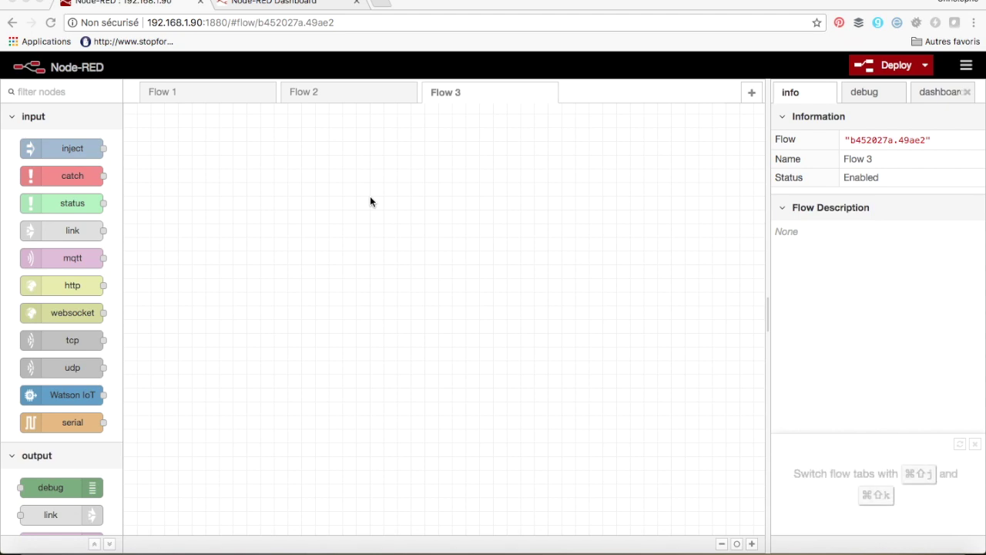
pyautogui.click(74, 91)
pyautogui.write('serial')
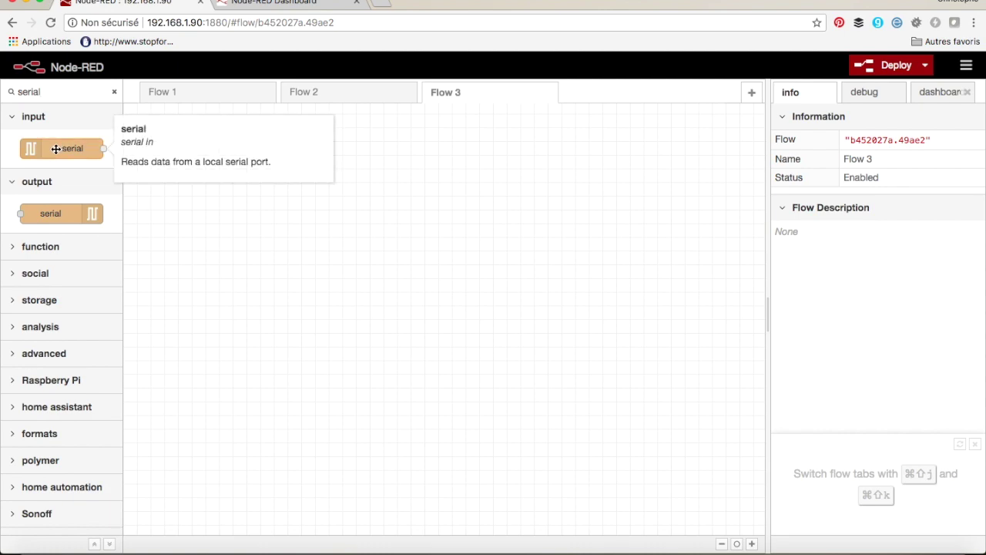
pyautogui.moveTo(55, 148); pyautogui.dragTo(218, 198)
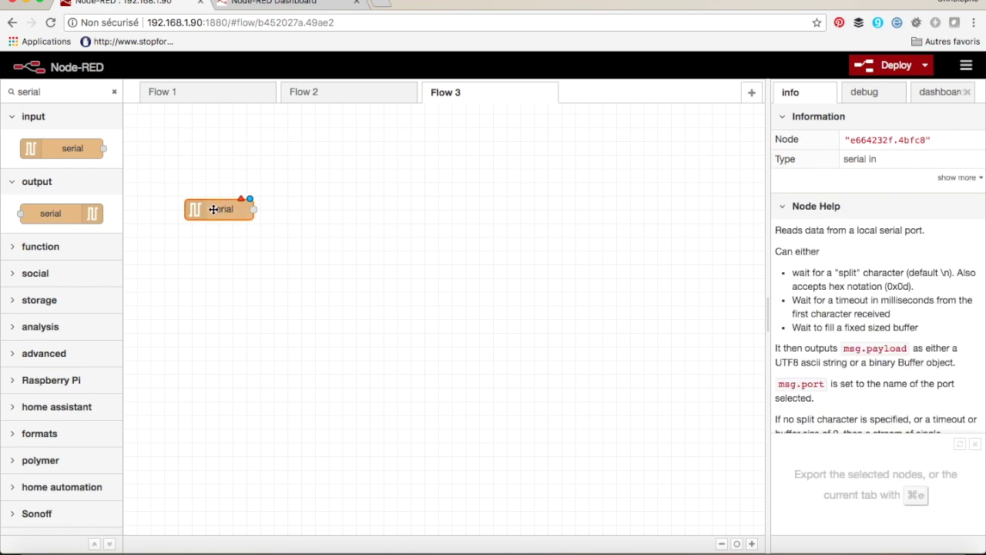
# Step: Configure the serial node's connection with port /dev/ttyUSB1 and a baud rate of 115200
pyautogui.doubleClick(209, 209)
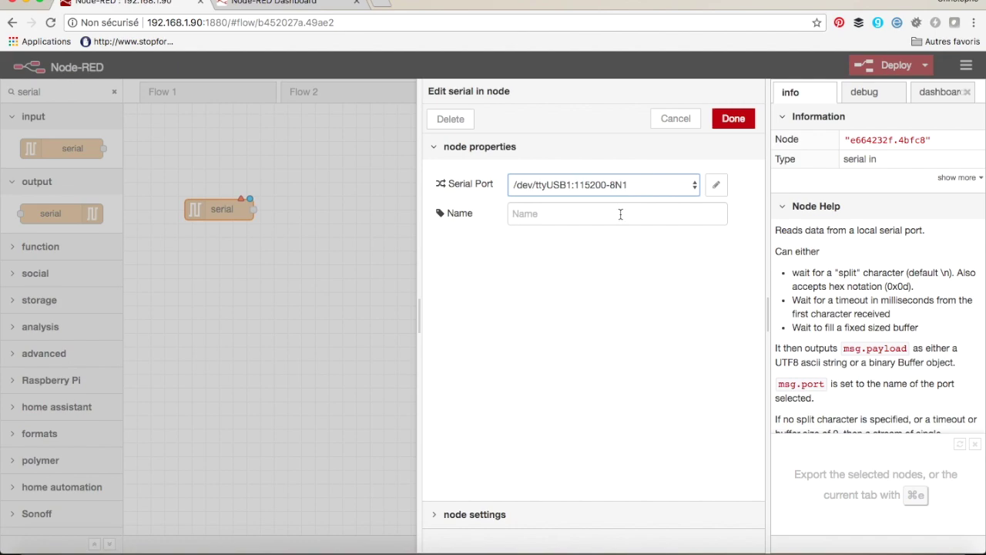
pyautogui.click(717, 187)
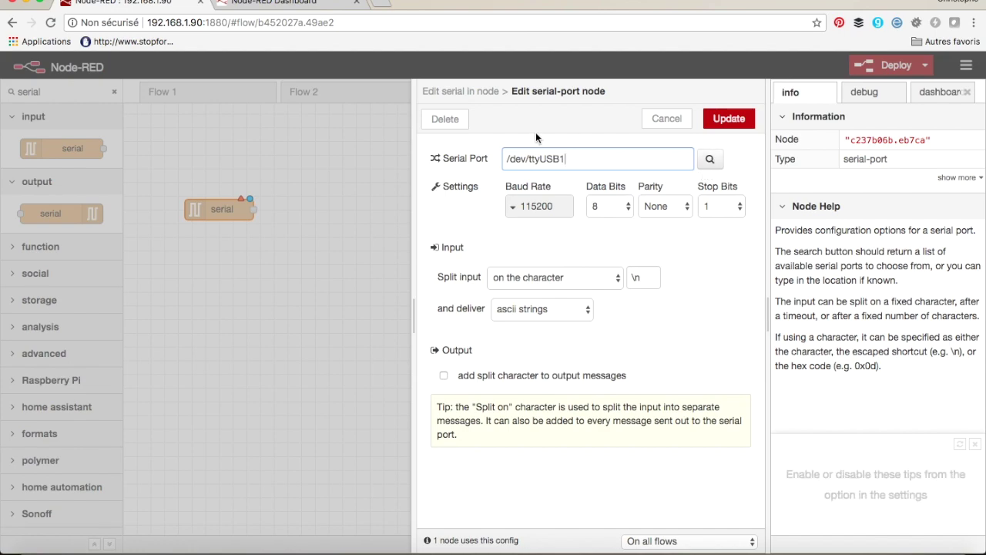
pyautogui.click(710, 159)
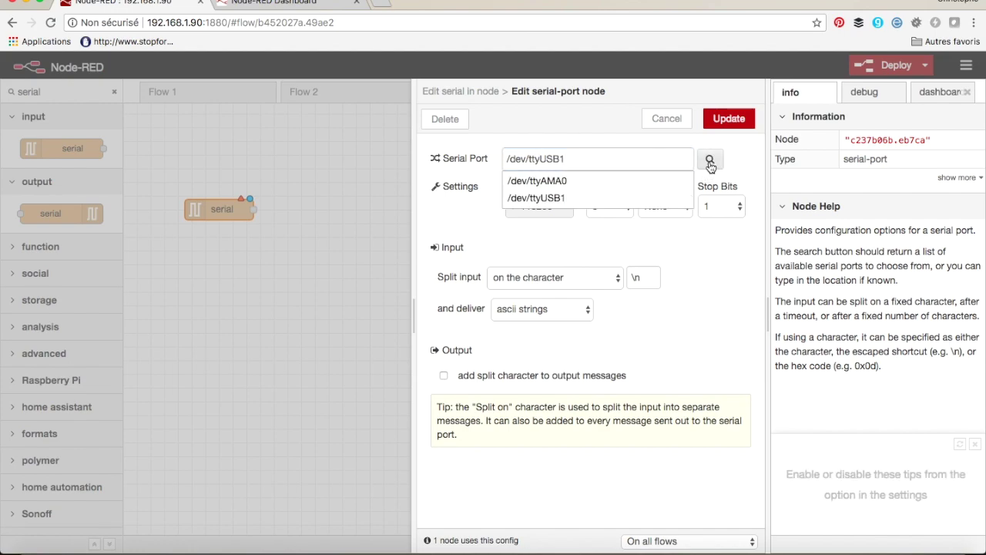
pyautogui.click(545, 198)
pyautogui.click(543, 208)
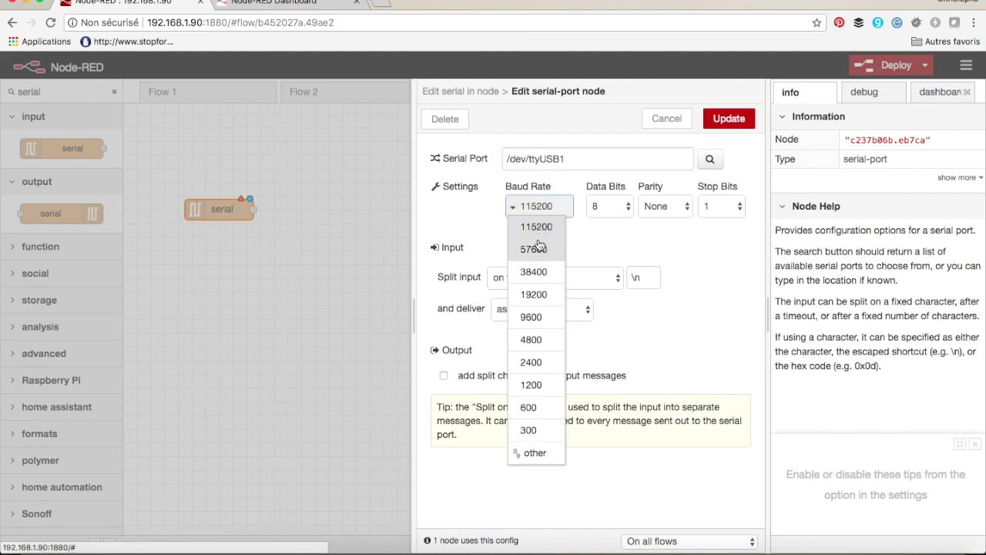
pyautogui.click(537, 226)
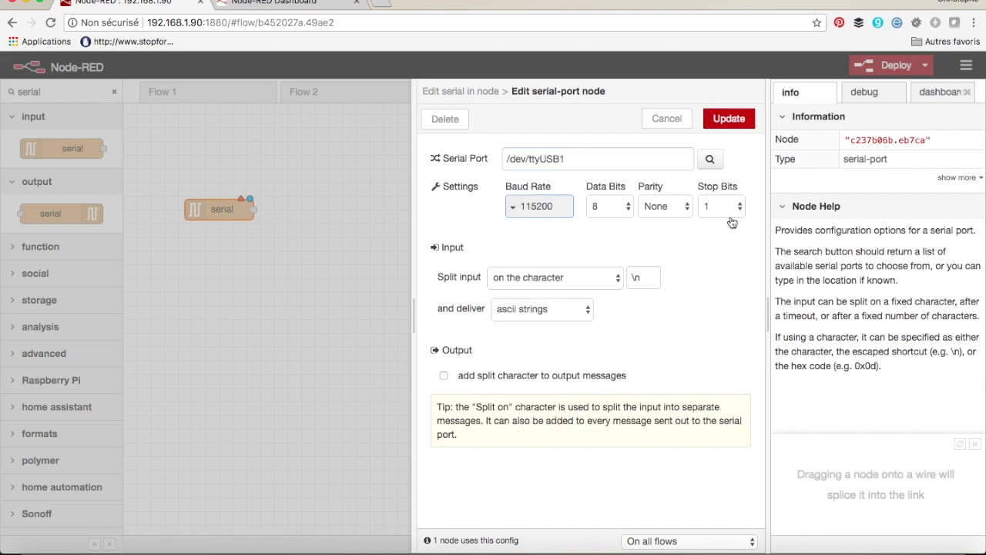
pyautogui.click(730, 120)
# Step: Name the serial node Arduino Uno and apply its settings
pyautogui.click(549, 213)
pyautogui.write('Arduino')
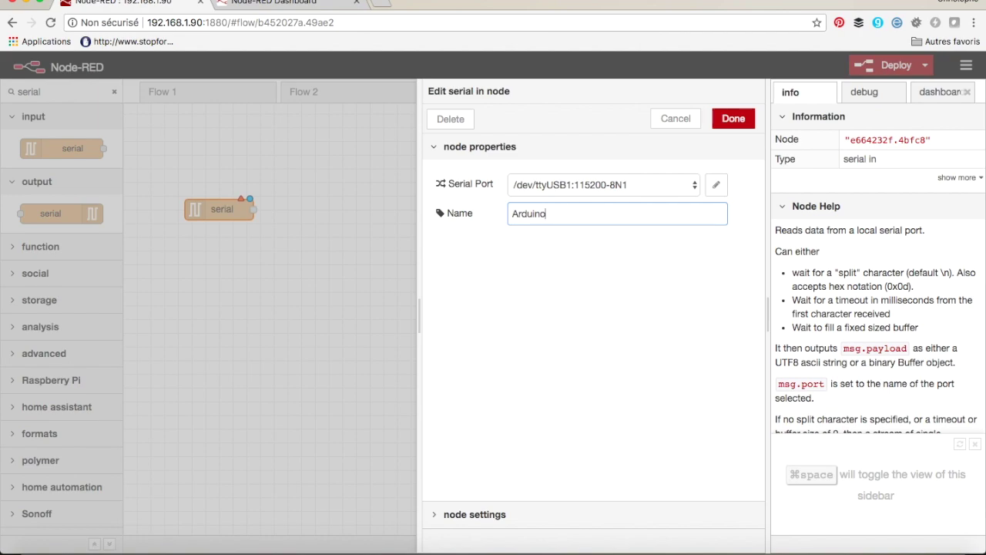
pyautogui.write(' Uno')
pyautogui.click(734, 119)
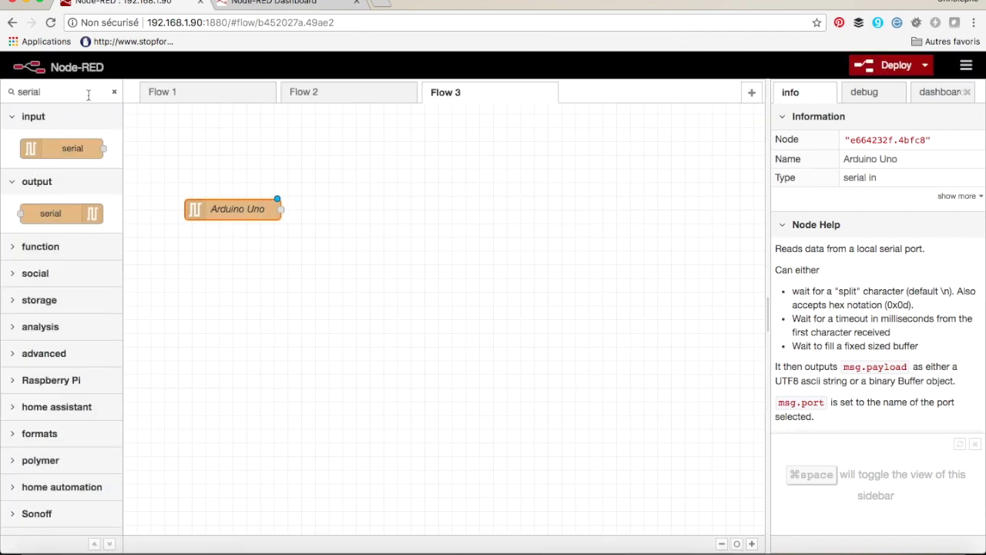
# Step: Add a debug node to Flow 3 and wire the Arduino Uno node's output to it
pyautogui.click(113, 92)
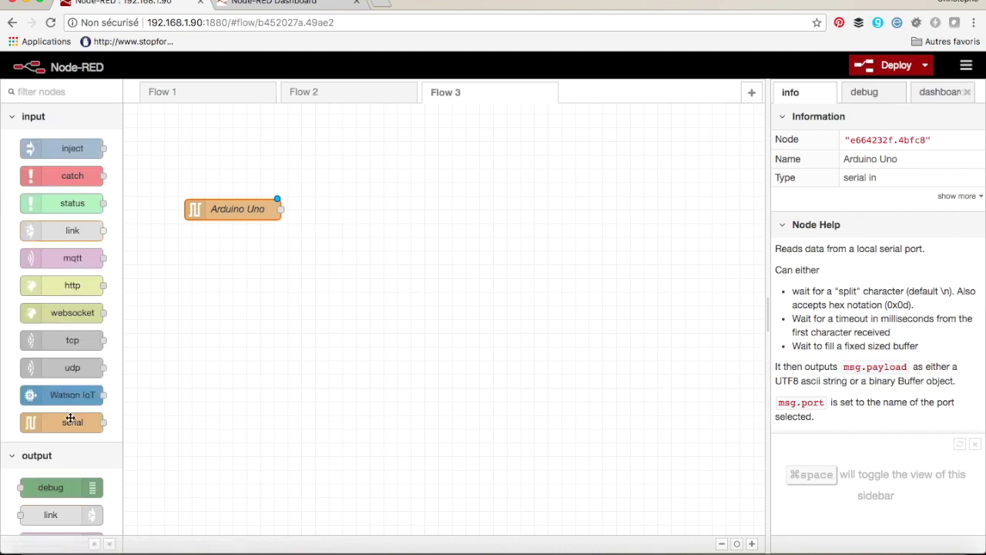
pyautogui.moveTo(50, 489); pyautogui.dragTo(362, 223)
pyautogui.click(307, 195)
pyautogui.moveTo(280, 209); pyautogui.dragTo(322, 223)
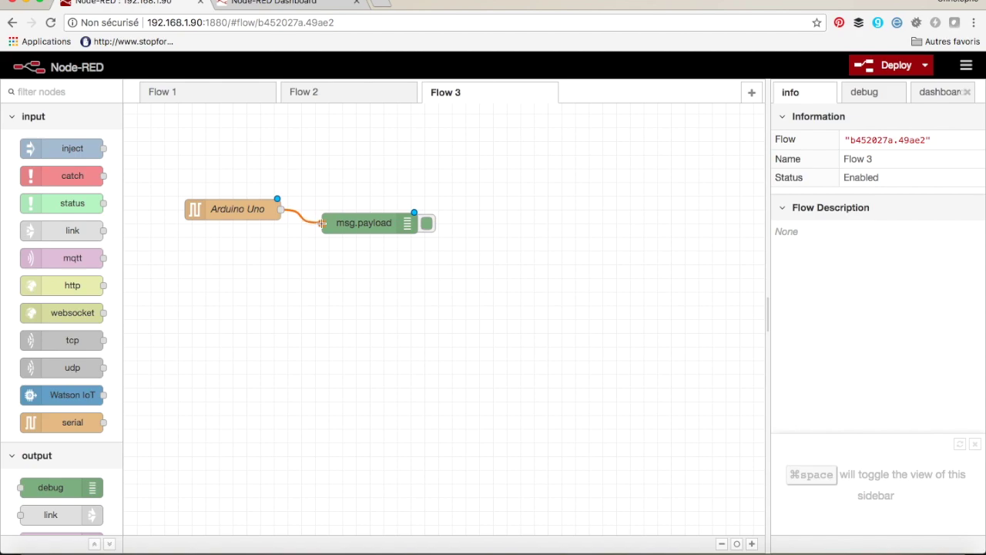
# Step: Clear the old debug messages and deploy the flow
pyautogui.click(871, 94)
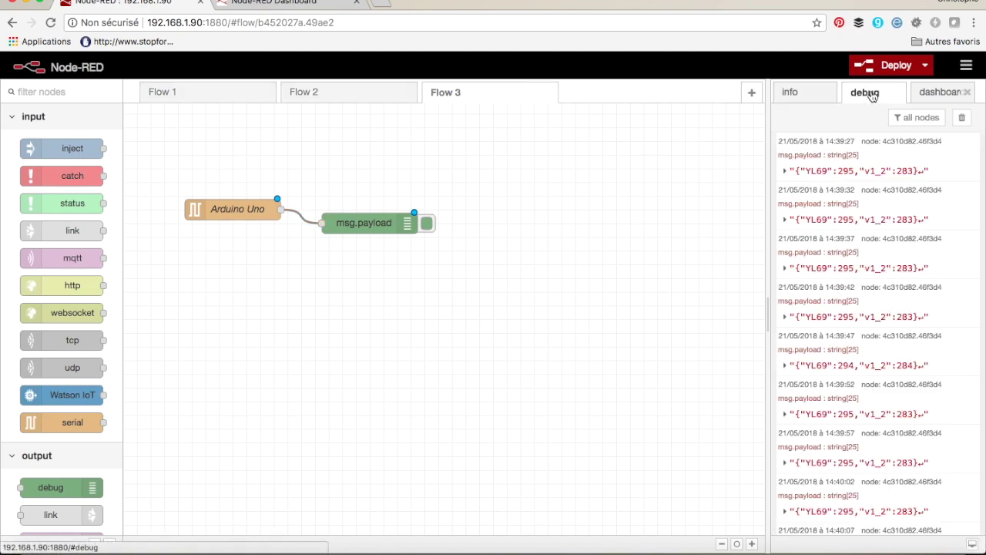
pyautogui.click(962, 117)
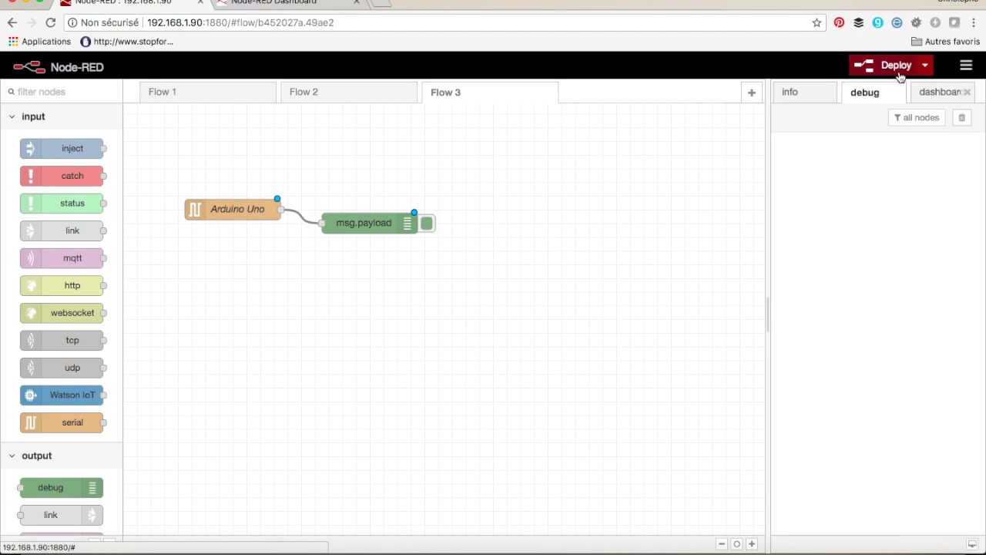
pyautogui.click(896, 67)
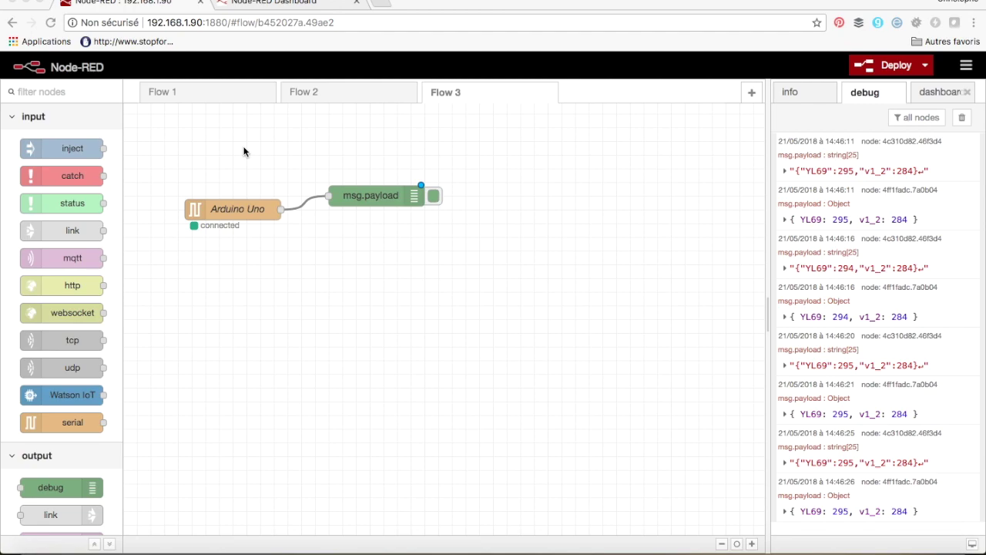
# Step: Filter the nodes by json and place a json node between the Arduino Uno node and the msg.payload debug node
pyautogui.click(82, 91)
pyautogui.write('json')
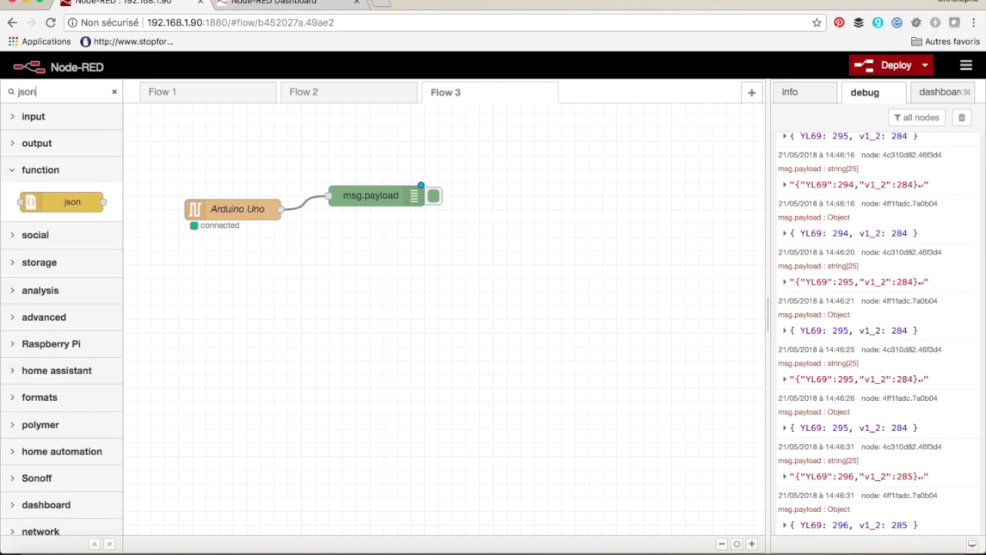
pyautogui.moveTo(44, 203); pyautogui.dragTo(342, 249)
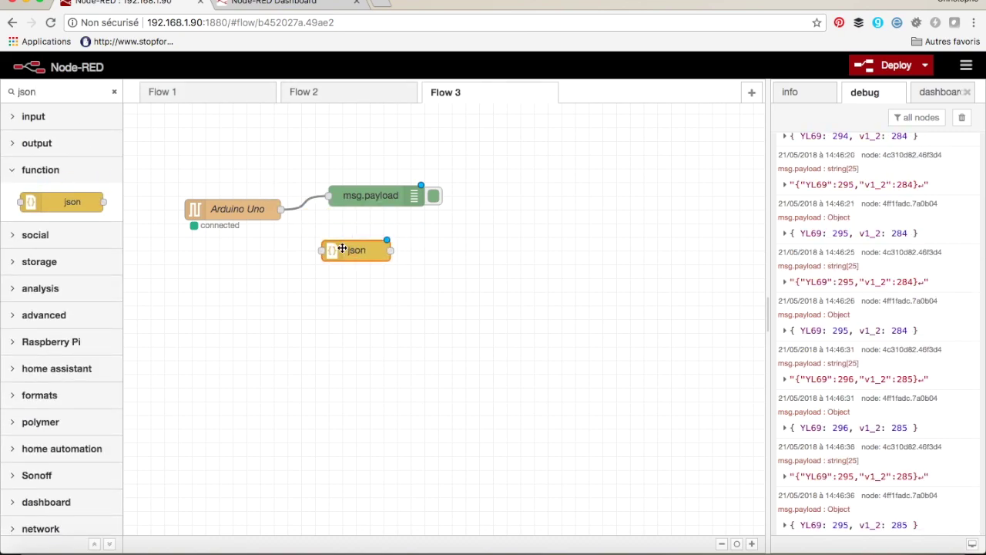
pyautogui.click(304, 231)
pyautogui.moveTo(282, 209); pyautogui.dragTo(322, 251)
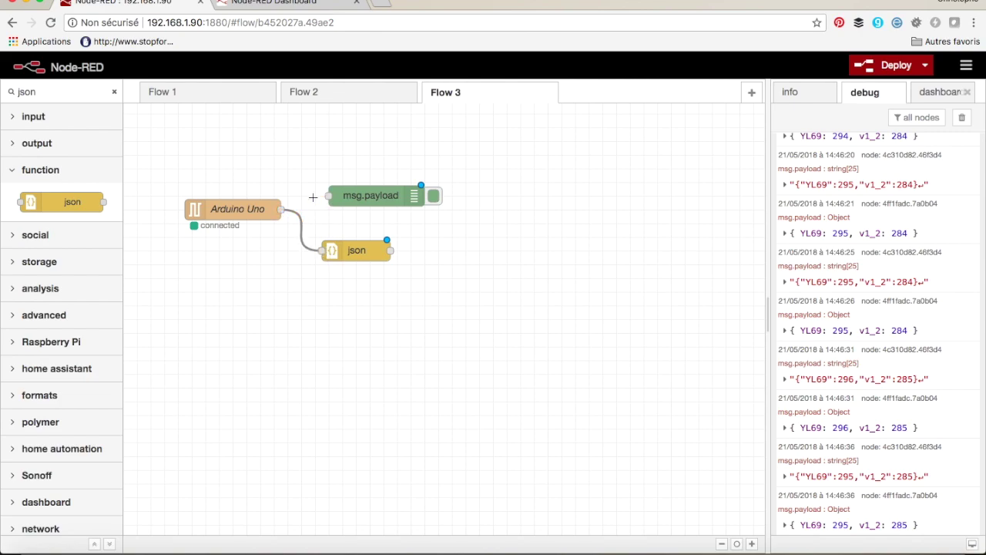
pyautogui.moveTo(360, 199); pyautogui.dragTo(456, 253)
pyautogui.moveTo(389, 257); pyautogui.dragTo(424, 250)
# Step: Deploy the flow and expand the first parsed object in the cleared debug output
pyautogui.click(873, 67)
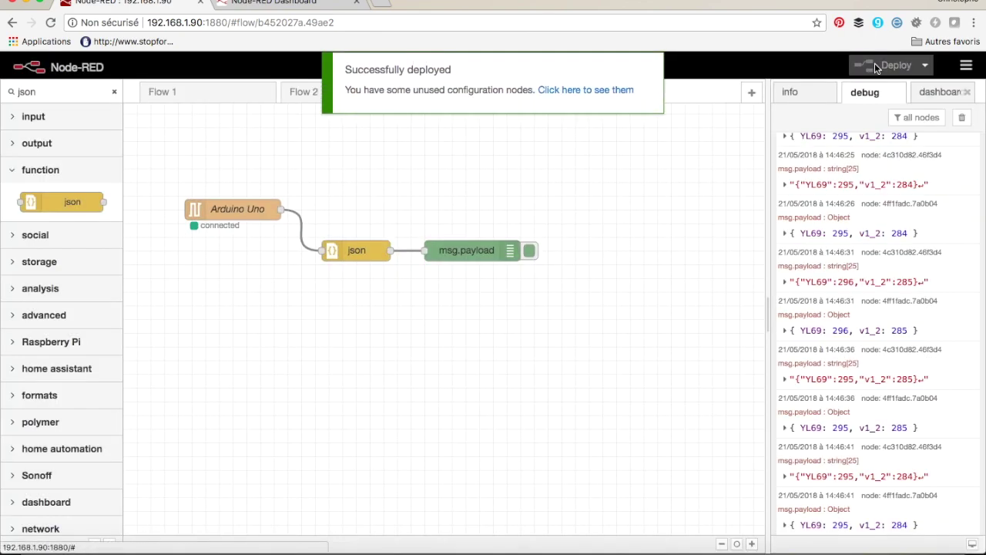
pyautogui.click(961, 117)
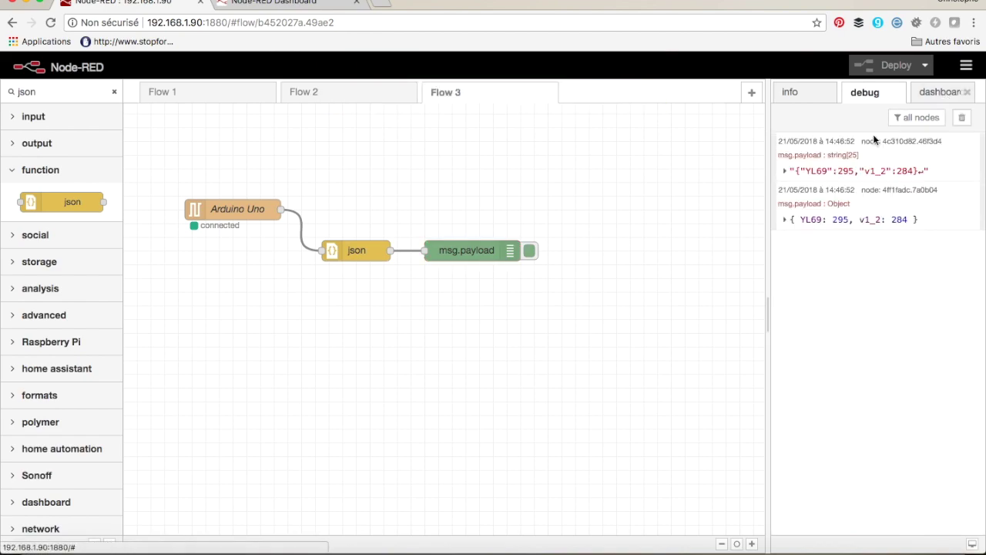
pyautogui.click(784, 220)
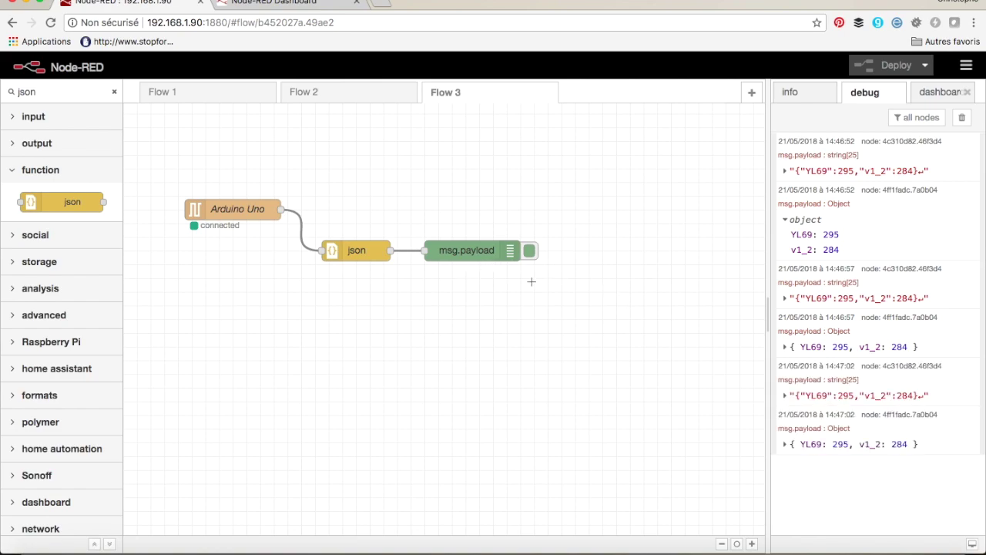
# Step: Filter the nodes by fun, place a function node below the debug node and wire the json node to it
pyautogui.moveTo(479, 253); pyautogui.dragTo(474, 225)
pyautogui.click(114, 92)
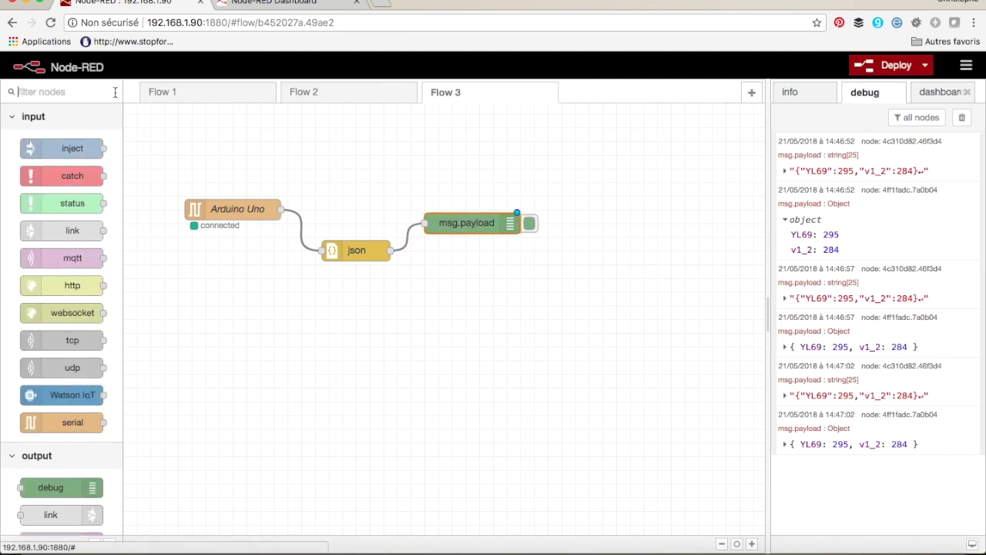
pyautogui.write('fun')
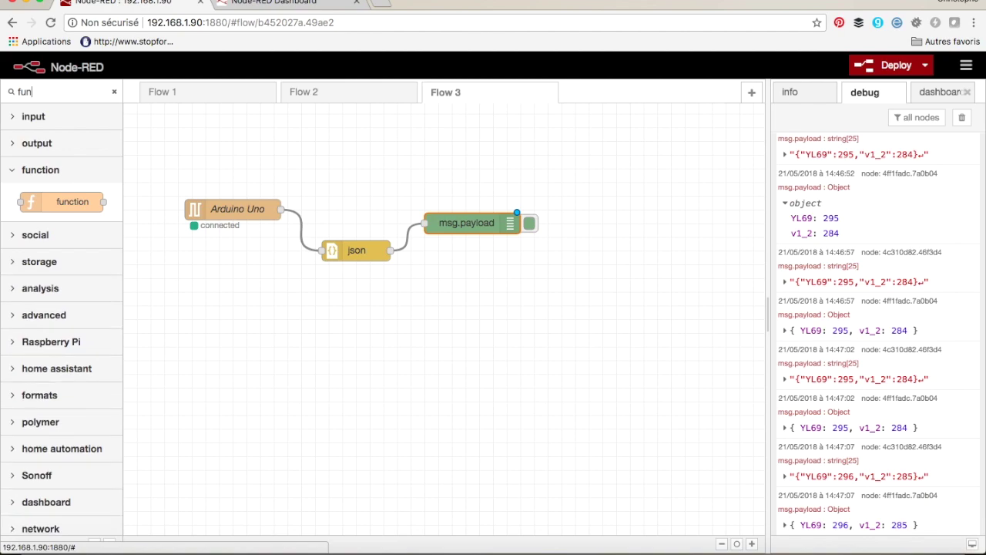
pyautogui.moveTo(46, 202); pyautogui.dragTo(444, 276)
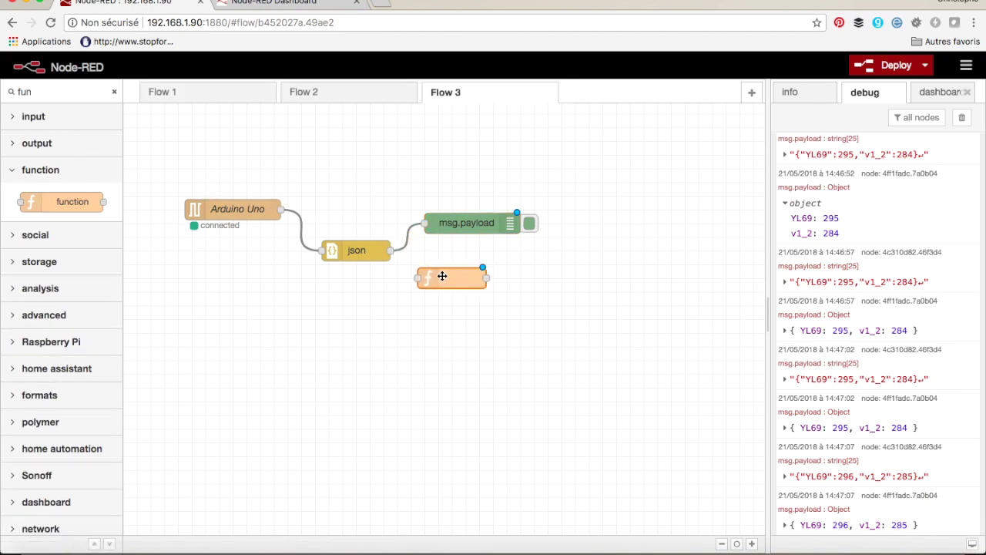
pyautogui.moveTo(392, 251); pyautogui.dragTo(418, 265)
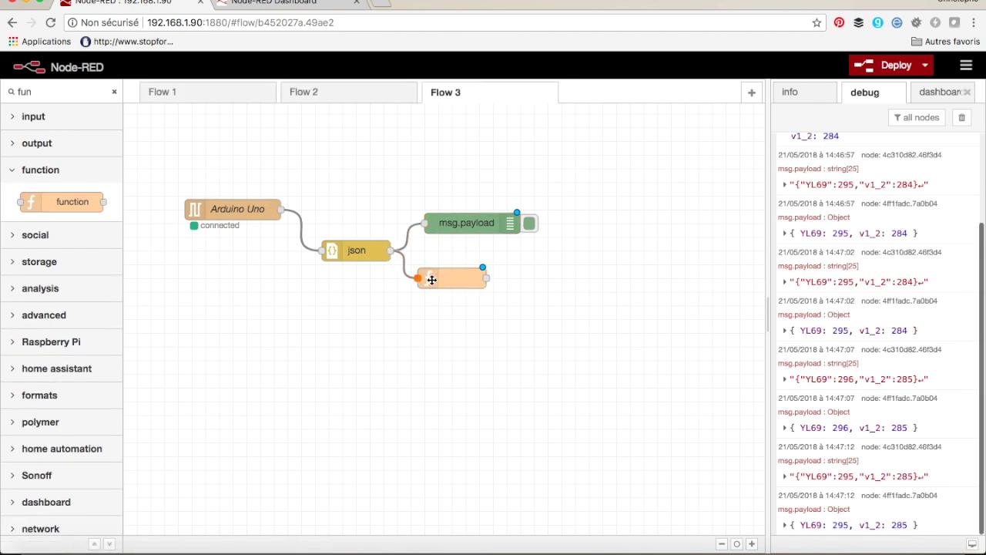
# Step: Add the line msg.payload = msg.payload.YL69 before the return statement of the function node and apply it
pyautogui.doubleClick(453, 278)
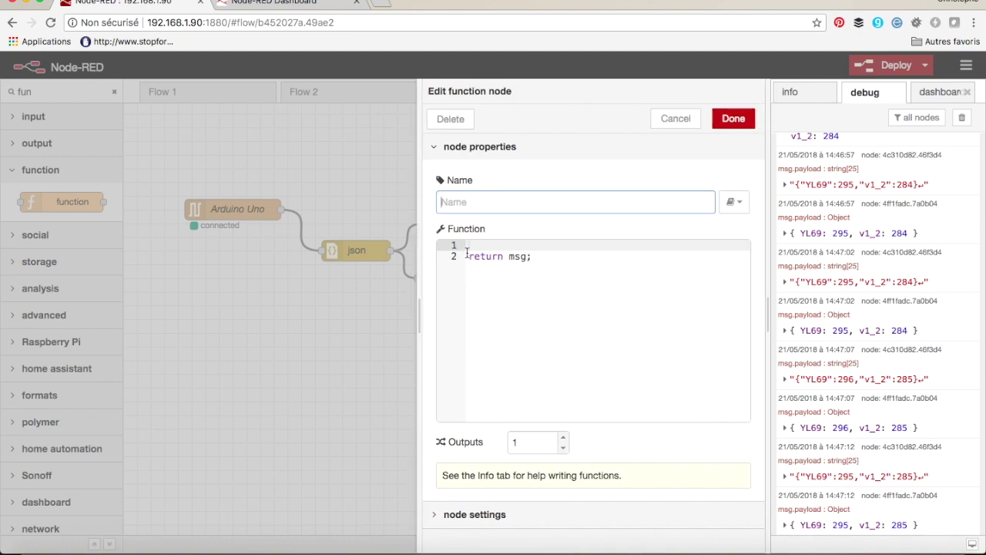
pyautogui.click(489, 242)
pyautogui.write('msg')
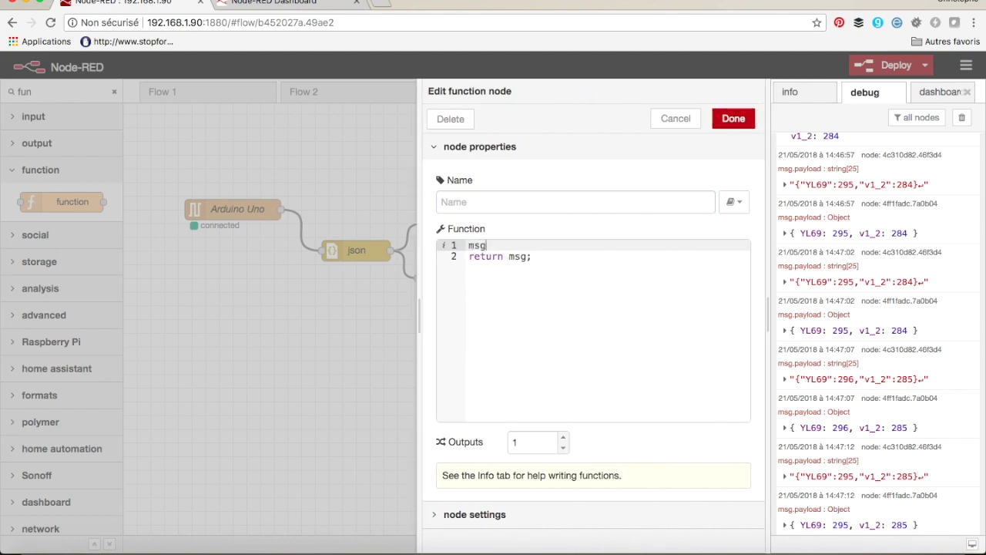
pyautogui.write('.payload = m')
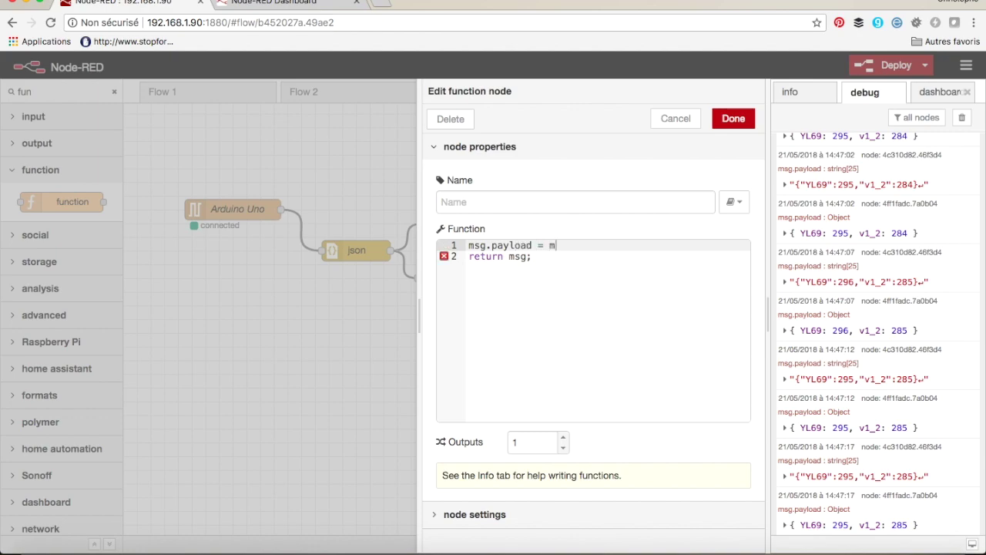
pyautogui.write('sg.payload')
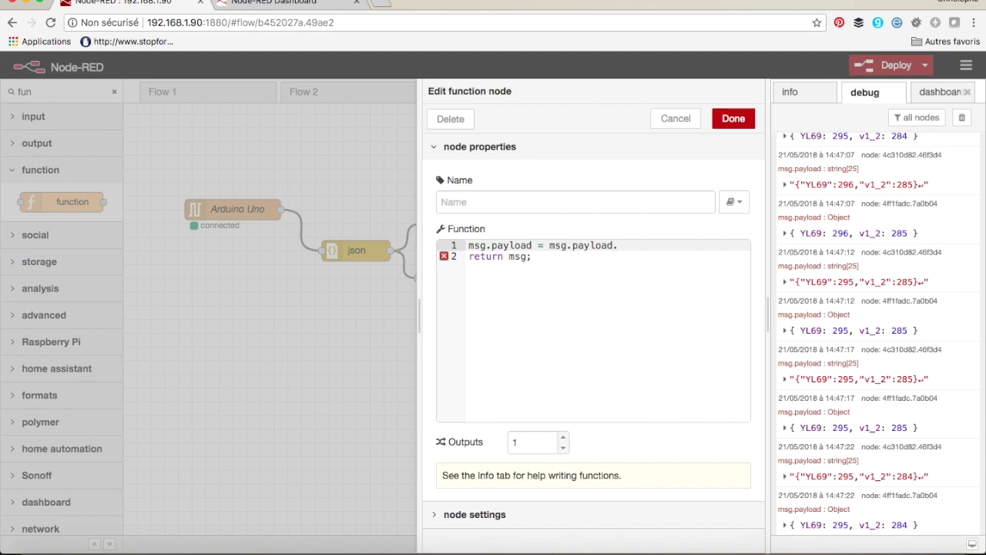
pyautogui.write('.YL69')
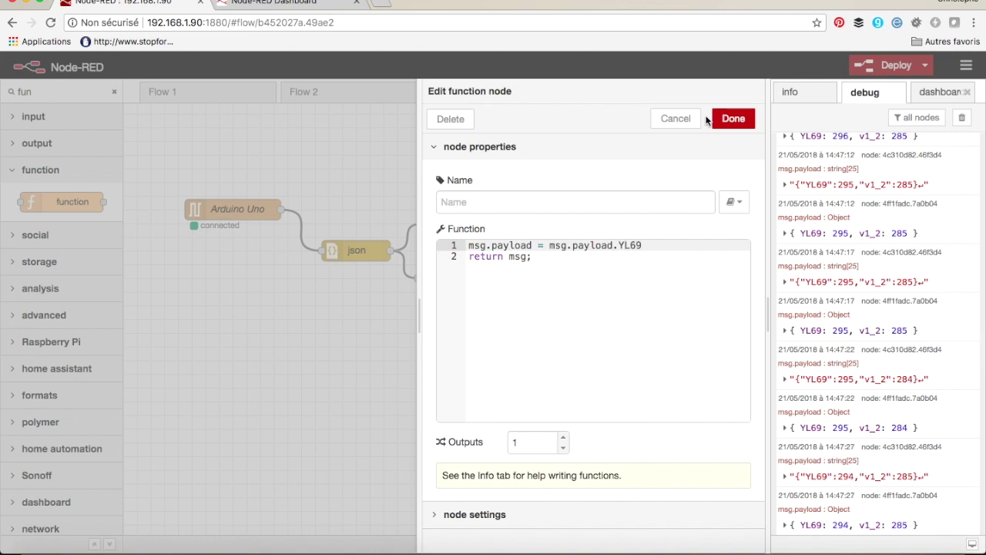
pyautogui.click(733, 118)
# Step: Place a second function node below the first and give it the line msg.payload = msg.payload.v1_2
pyautogui.moveTo(84, 202); pyautogui.dragTo(473, 312)
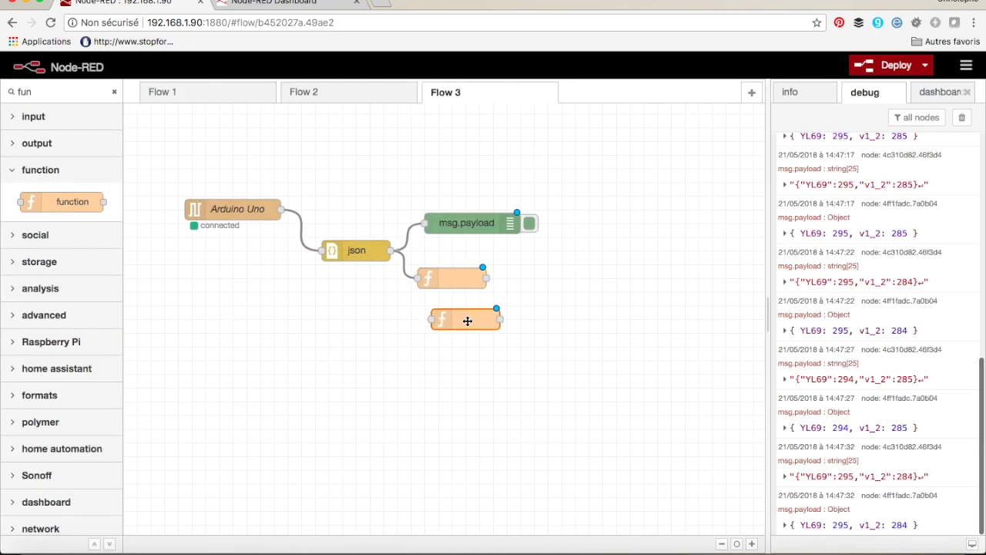
pyautogui.doubleClick(473, 312)
pyautogui.click(496, 246)
pyautogui.write('msg.pay')
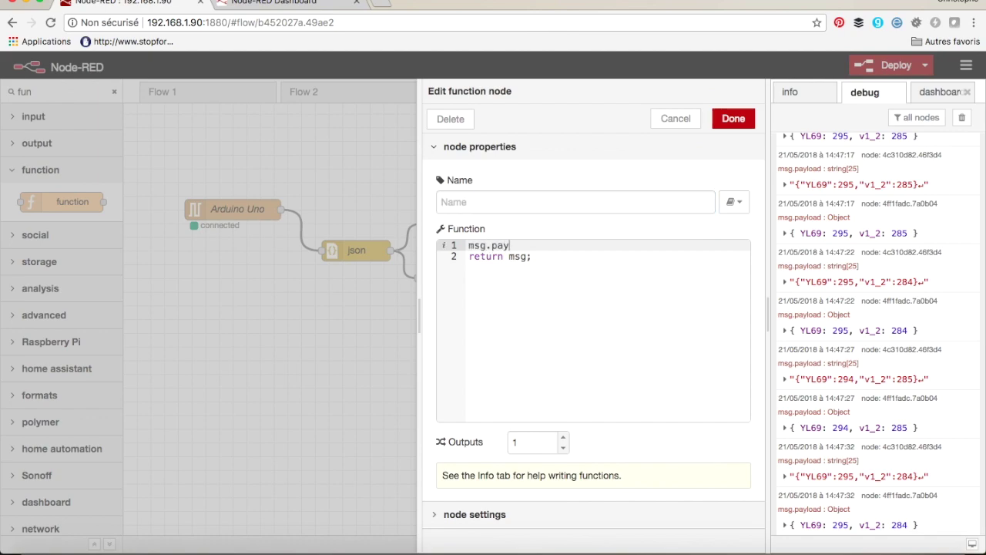
pyautogui.write('load  = msg.payload.')
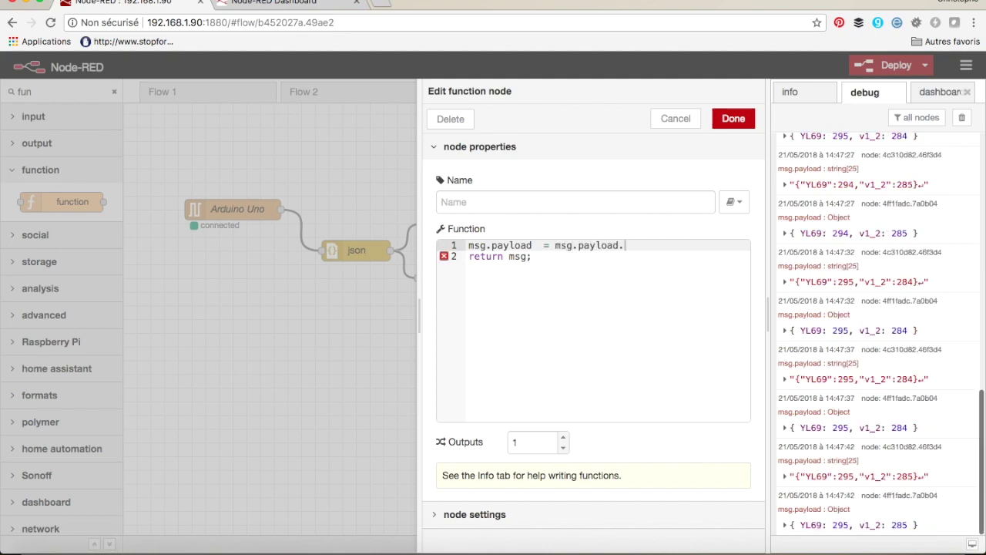
pyautogui.write('v1_2')
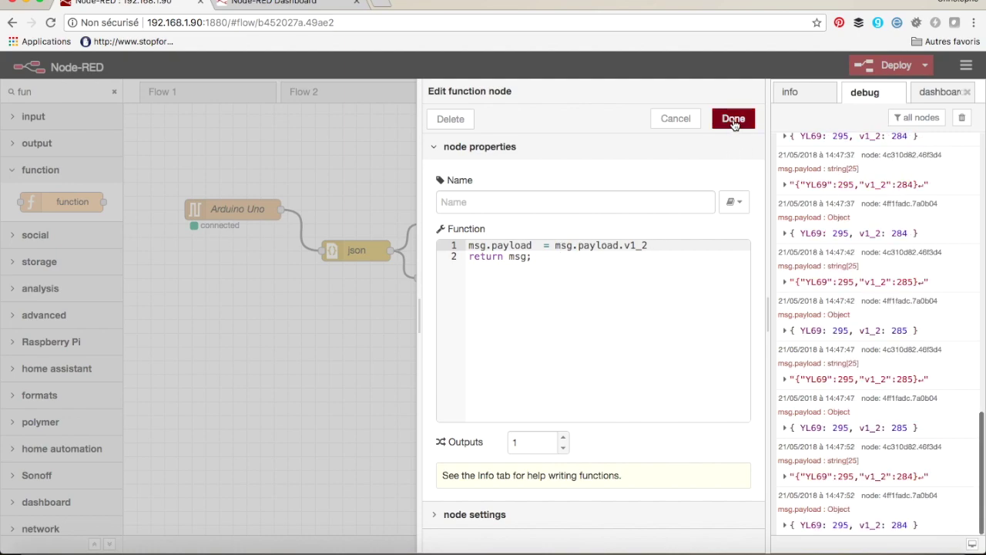
pyautogui.click(734, 124)
# Step: Wire the json node to the second function node and feed the debug node from the first function node instead of json
pyautogui.moveTo(395, 251); pyautogui.dragTo(432, 321)
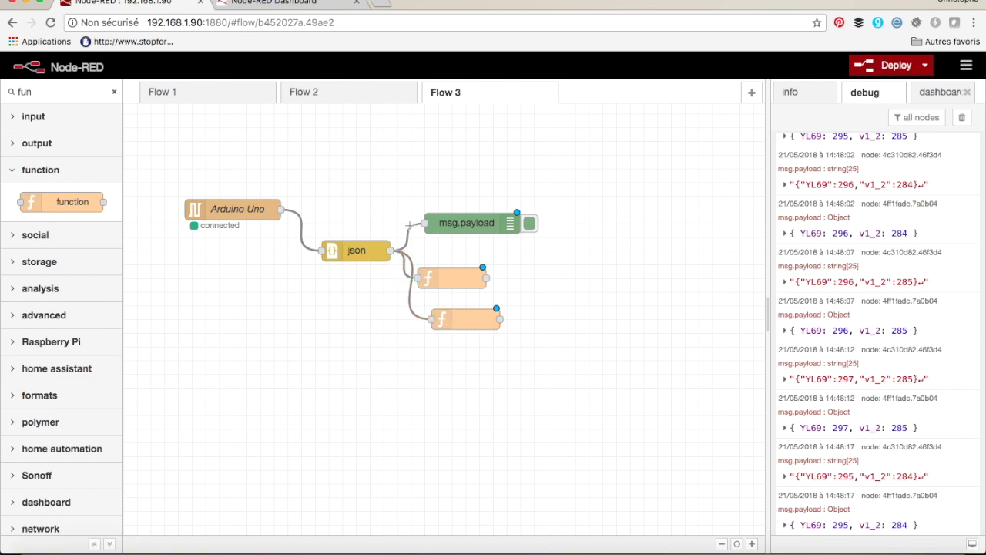
pyautogui.moveTo(409, 224); pyautogui.dragTo(565, 295)
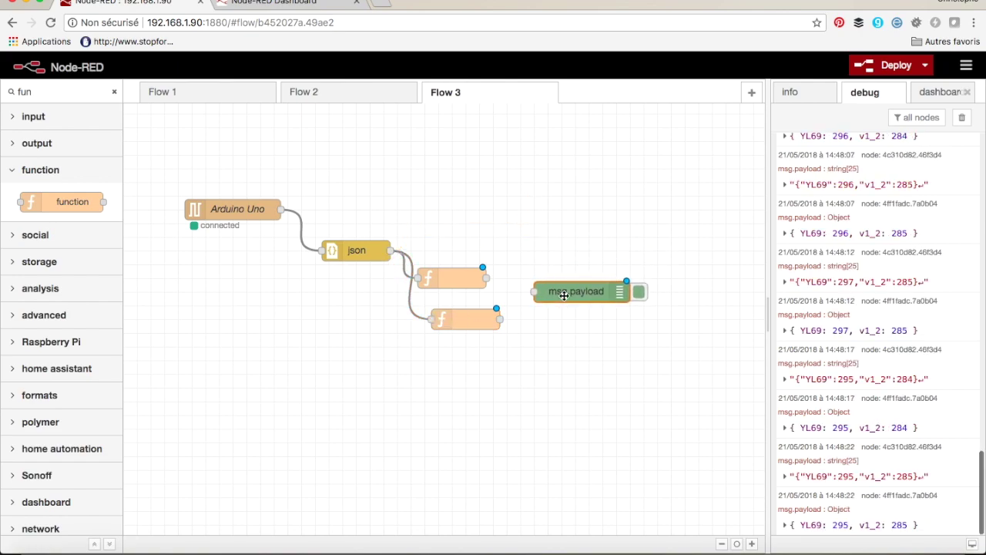
pyautogui.moveTo(487, 277); pyautogui.dragTo(535, 292)
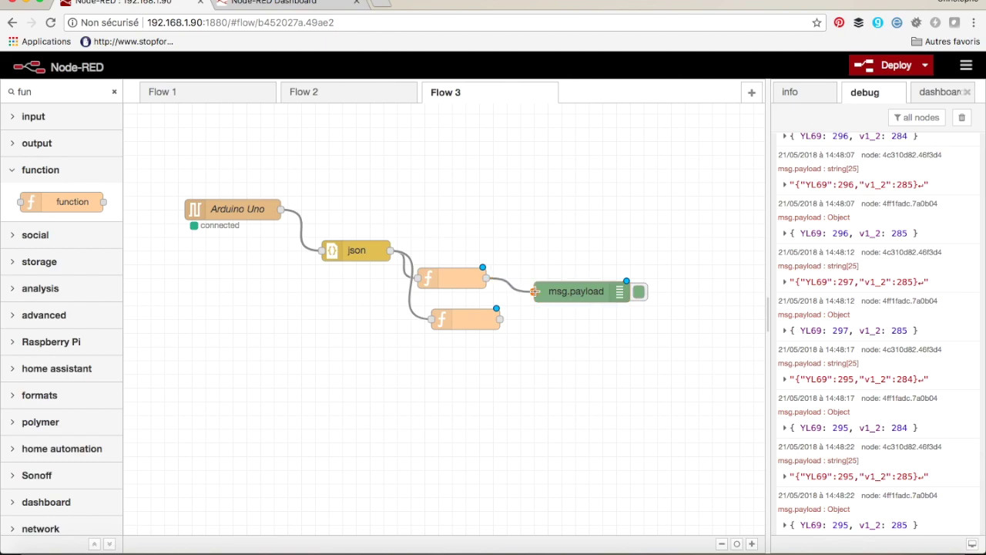
# Step: Name the first function node Val YL69 and deploy the flow, clearing the debug messages
pyautogui.doubleClick(461, 280)
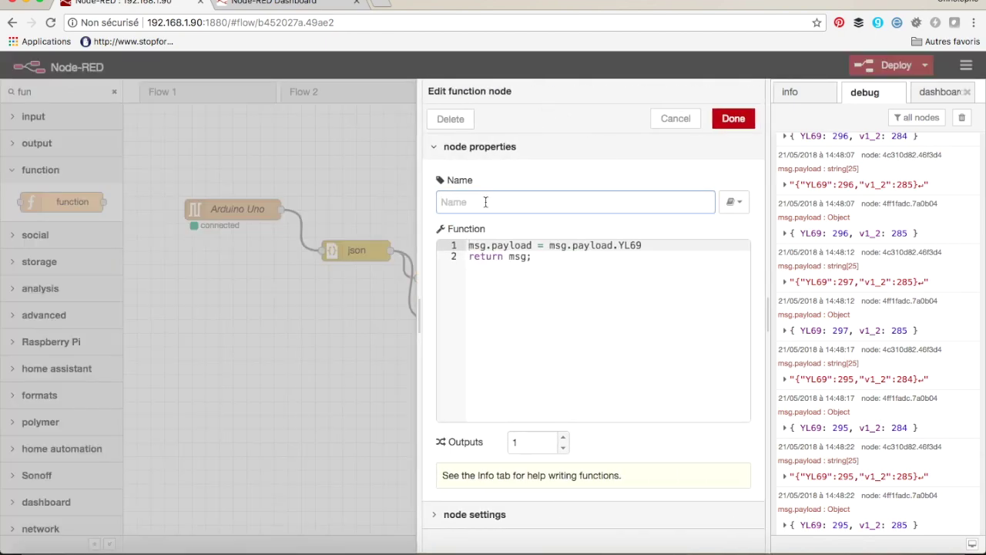
pyautogui.write('Val Y')
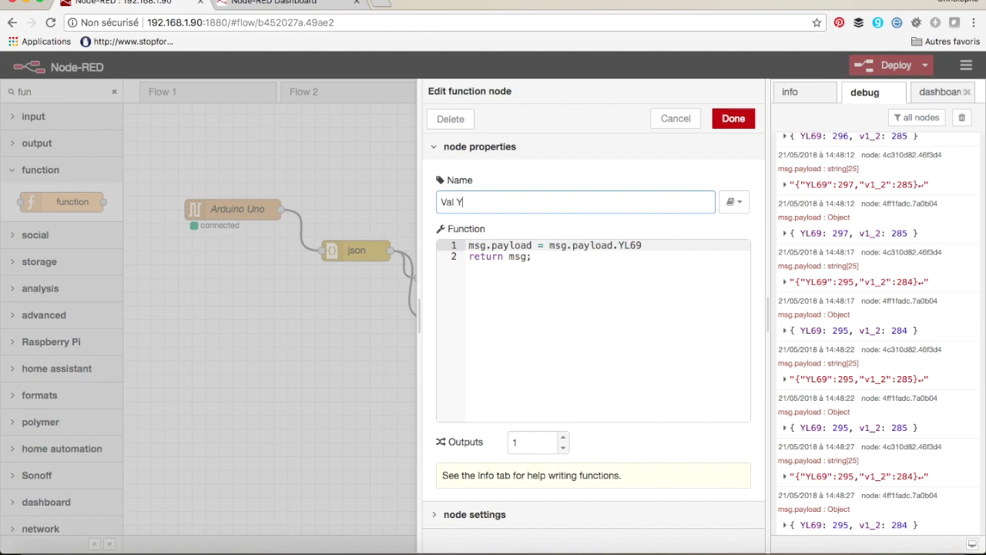
pyautogui.write('L69')
pyautogui.click(727, 120)
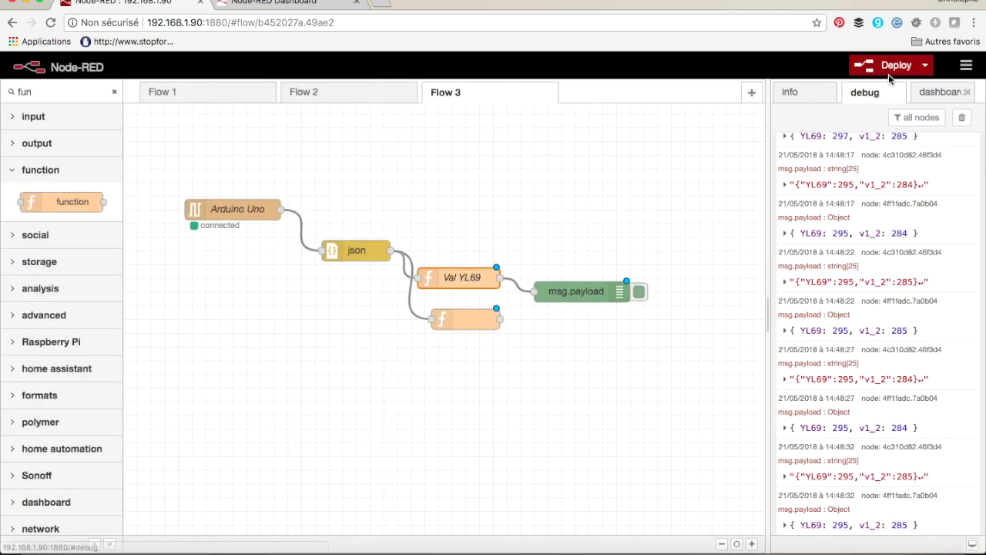
pyautogui.click(877, 66)
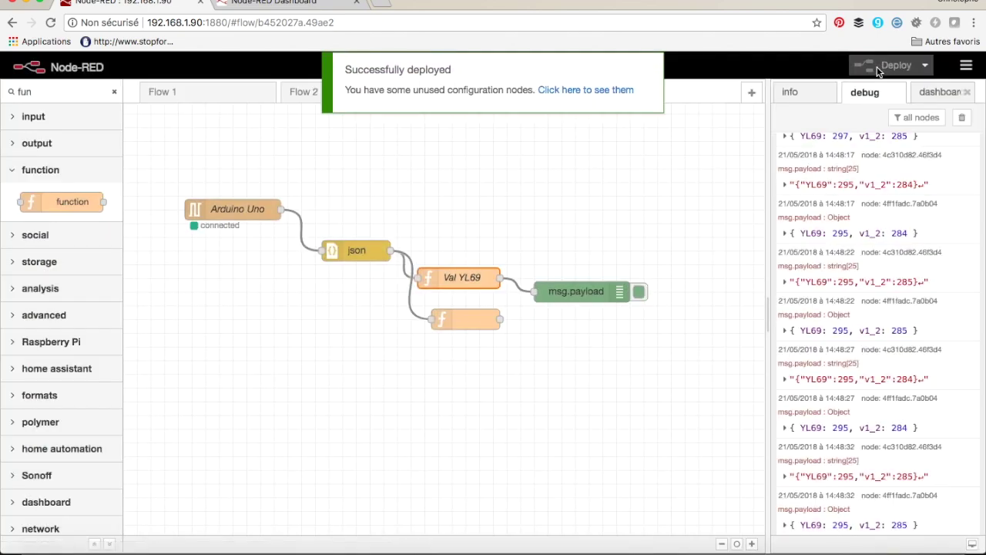
pyautogui.click(962, 117)
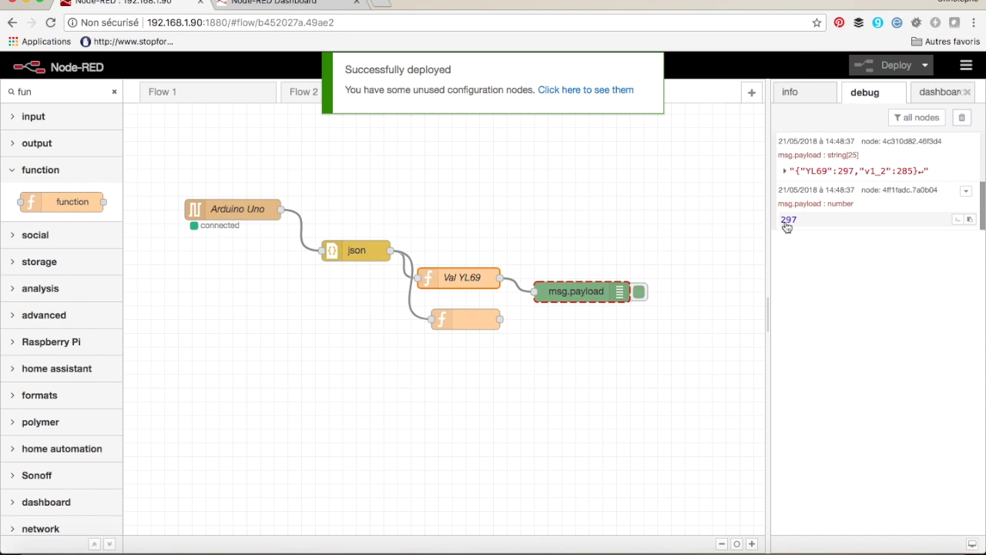
# Step: Name the second function node v1.2 and apply its settings
pyautogui.click(472, 318)
pyautogui.doubleClick(472, 318)
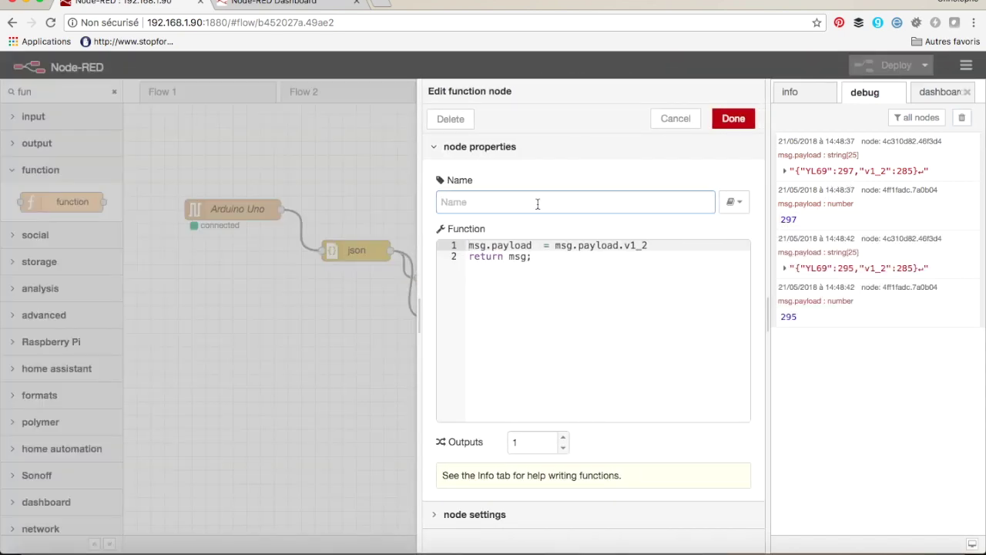
pyautogui.write('v1')
pyautogui.write('.3')
pyautogui.click(733, 119)
# Step: Feed the debug node from v1.2 instead of Val YL69 and deploy the flow, clearing the debug messages
pyautogui.moveTo(500, 317); pyautogui.dragTo(535, 291)
pyautogui.press('Delete')
pyautogui.click(893, 65)
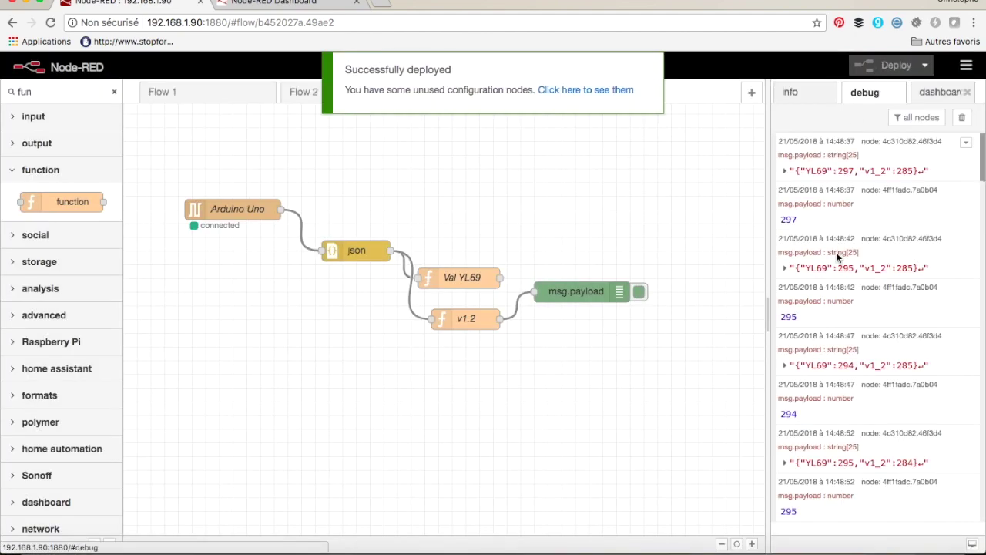
pyautogui.click(961, 117)
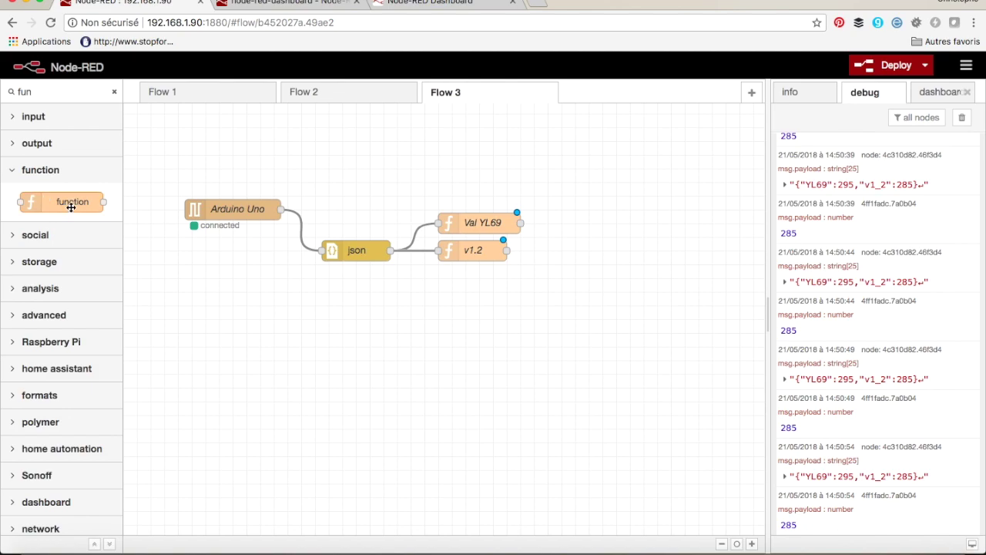
# Step: Add a file output node to Flow 3, to the right of and below the existing function nodes
pyautogui.click(114, 90)
pyautogui.write('file')
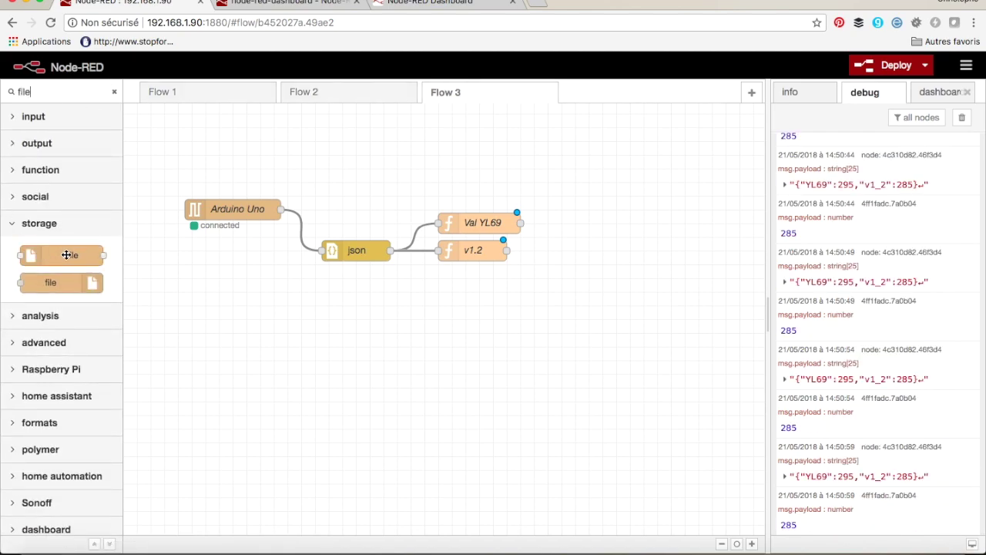
pyautogui.moveTo(66, 255)
pyautogui.moveTo(72, 286)
pyautogui.moveTo(60, 282); pyautogui.dragTo(619, 306)
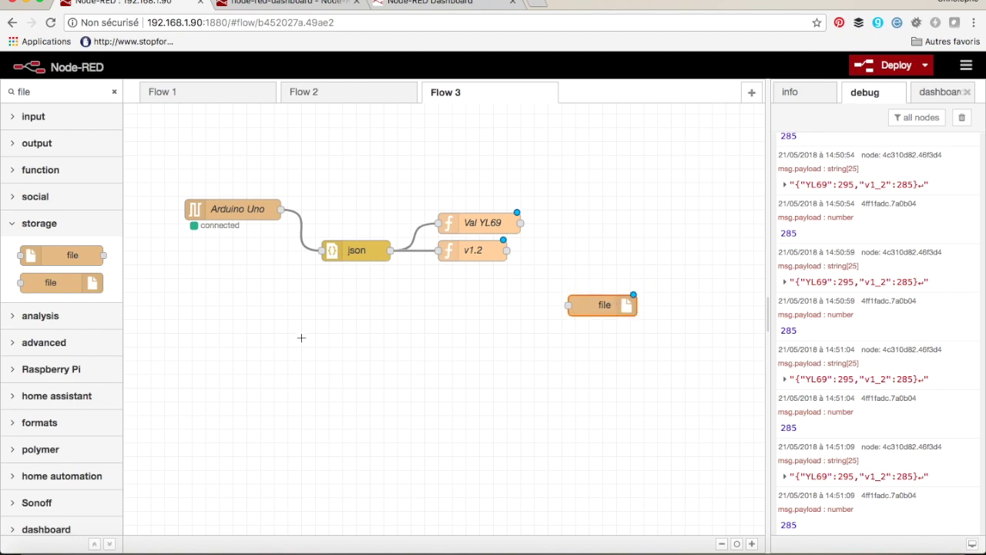
# Step: Add a third function node below v1.2 and feed it from the json node
pyautogui.click(114, 92)
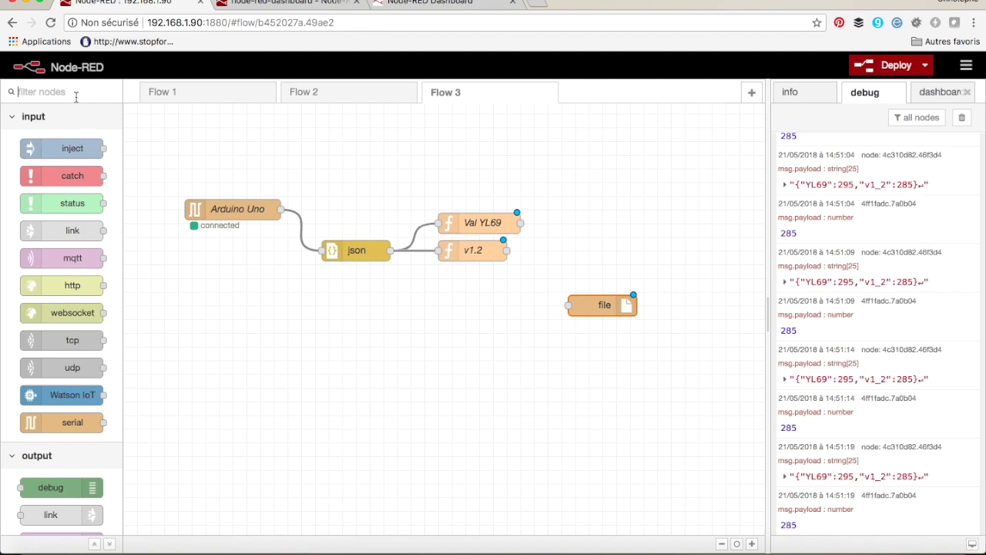
pyautogui.write('fun')
pyautogui.moveTo(31, 196); pyautogui.dragTo(475, 293)
pyautogui.click(409, 271)
pyautogui.moveTo(390, 250); pyautogui.dragTo(437, 291)
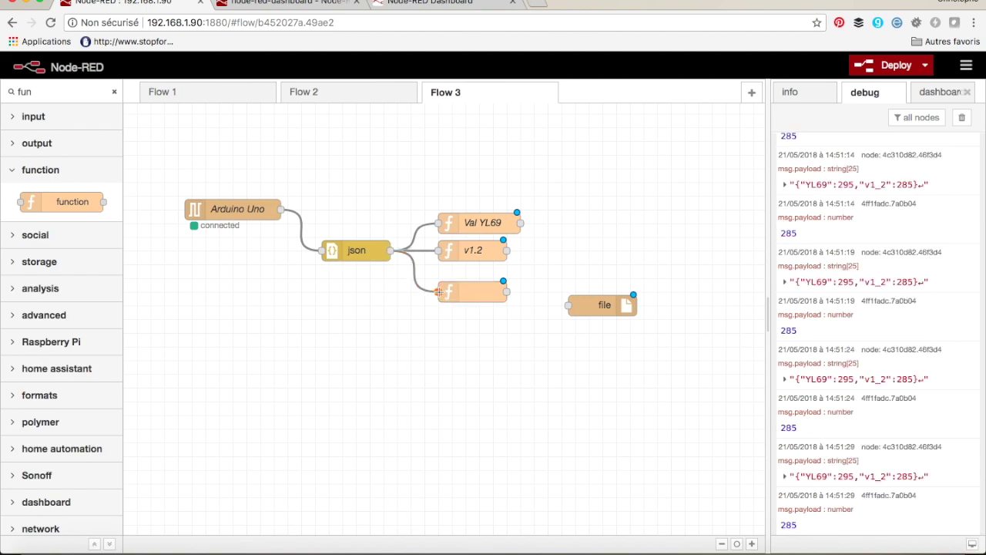
# Step: Program the unnamed function node with msg.payload = msg.payload.YL69 + ";" + msg.payload.v1_2; before the return line and apply it
pyautogui.doubleClick(488, 293)
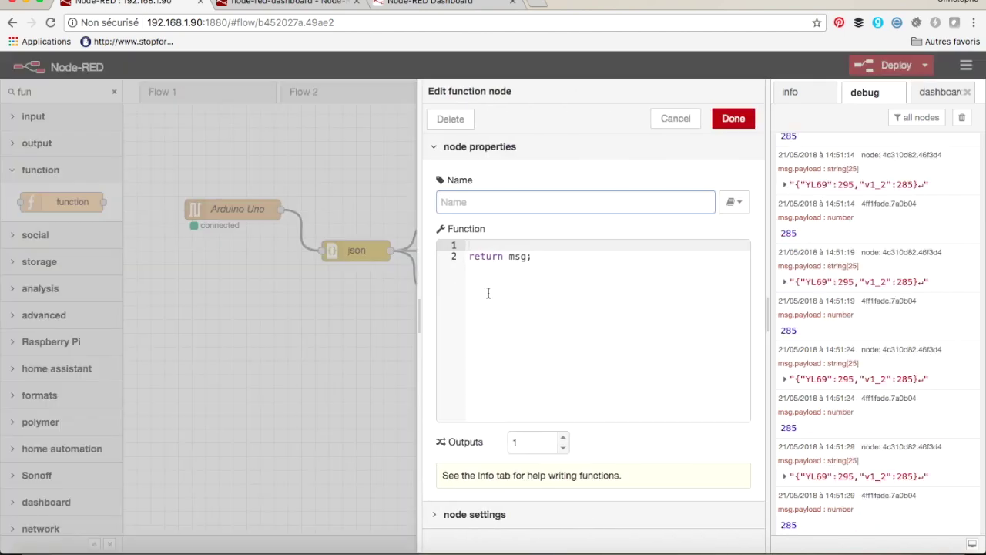
pyautogui.click(479, 246)
pyautogui.write('msg')
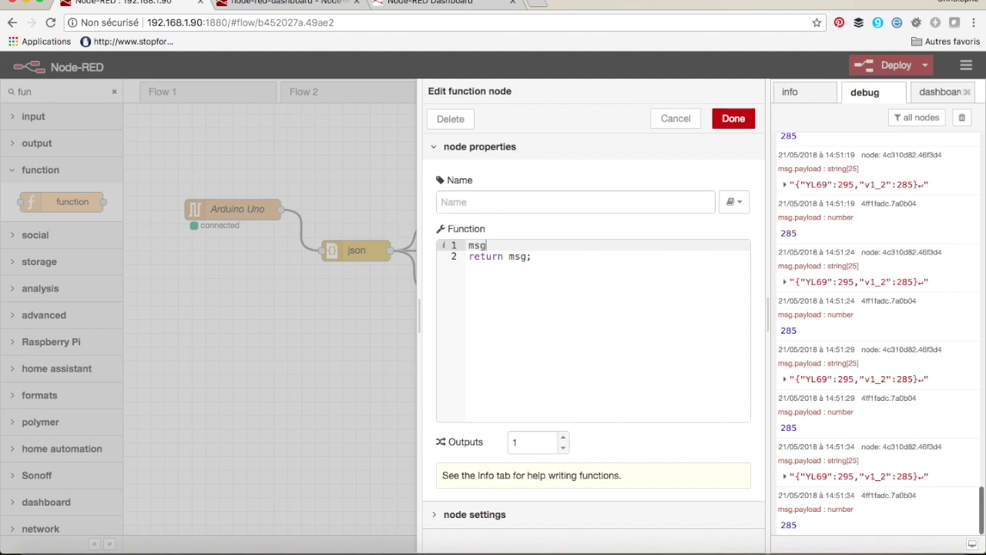
pyautogui.write('.payloa')
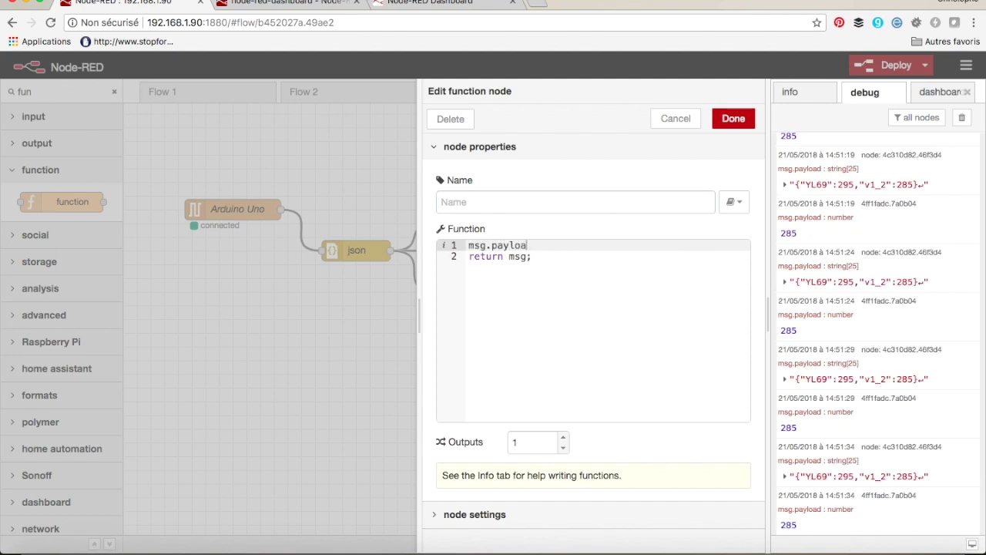
pyautogui.write('d = msg.payload.YL69 +')
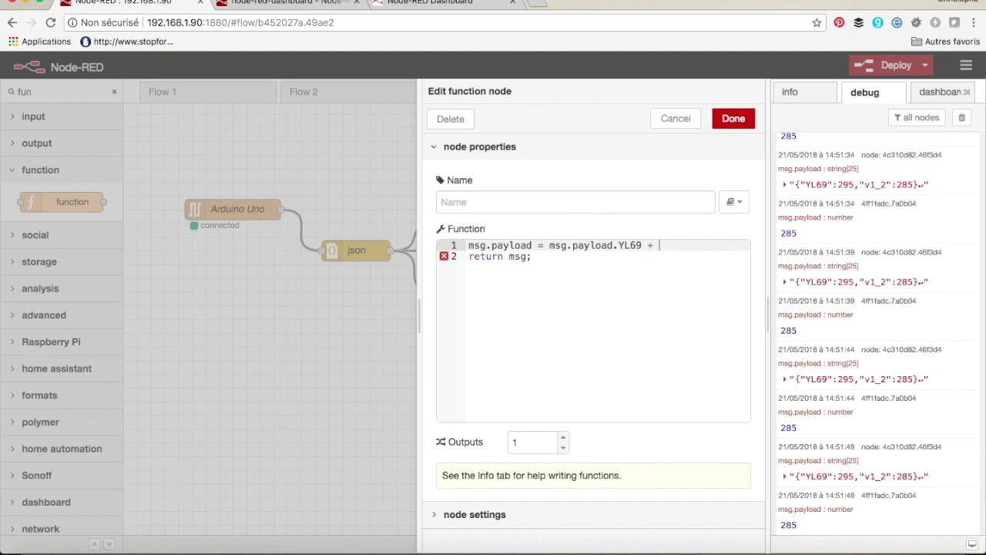
pyautogui.write('";" + m')
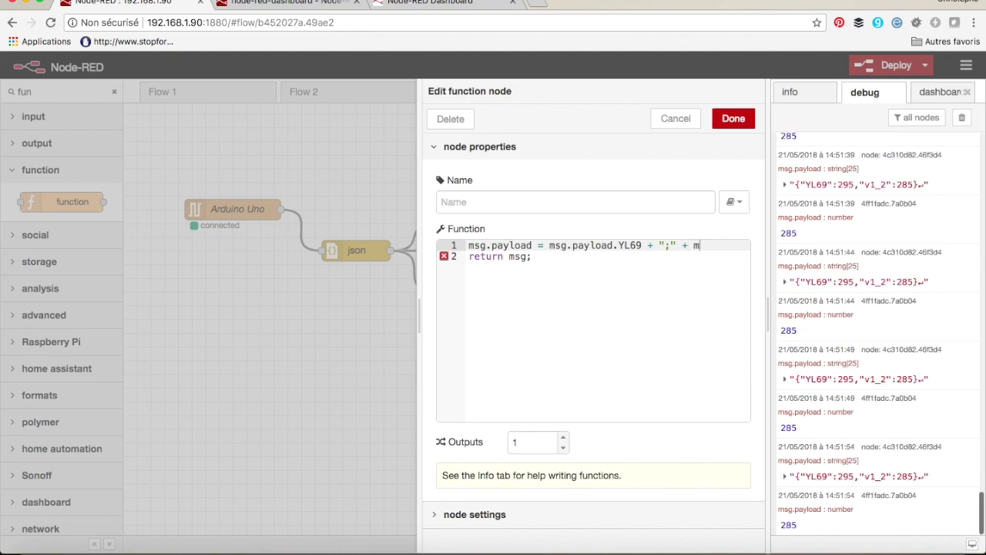
pyautogui.write('esg.payload.v1_2;')
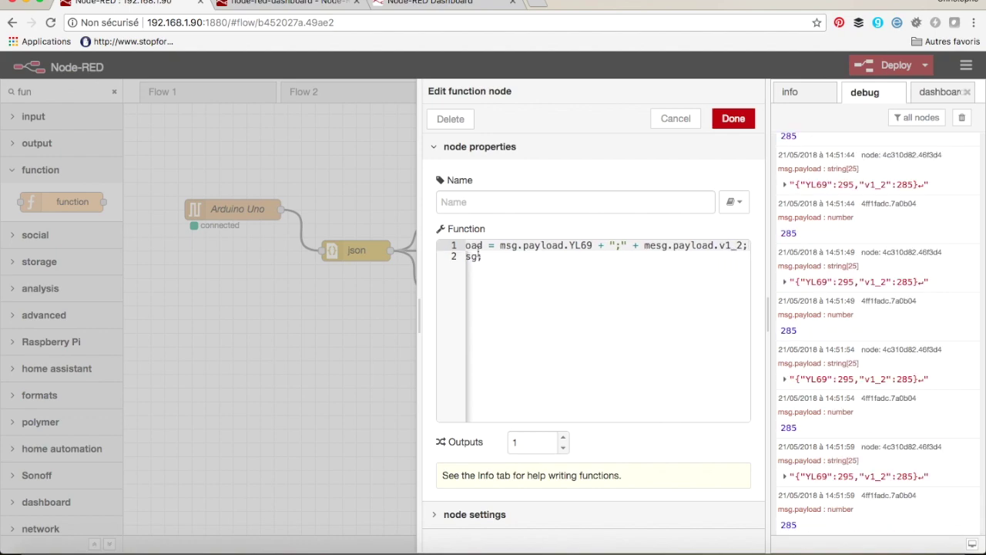
pyautogui.moveTo(419, 324); pyautogui.dragTo(264, 315)
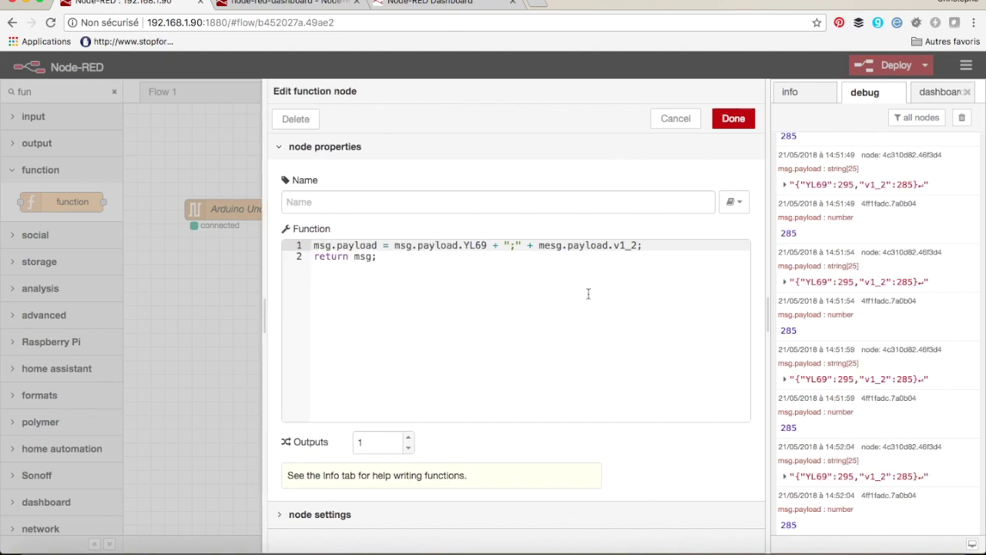
pyautogui.click(550, 246)
pyautogui.press('BackSpace')
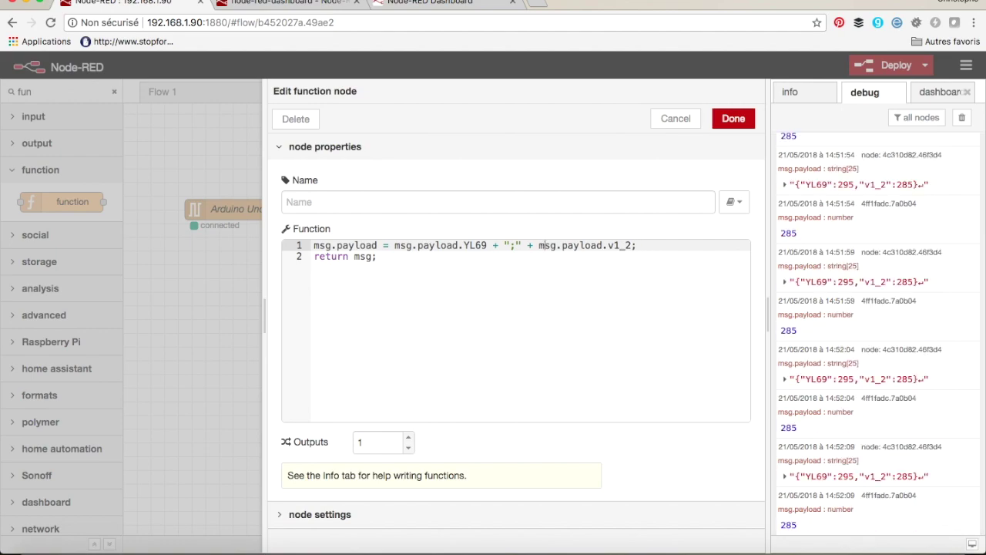
pyautogui.click(714, 125)
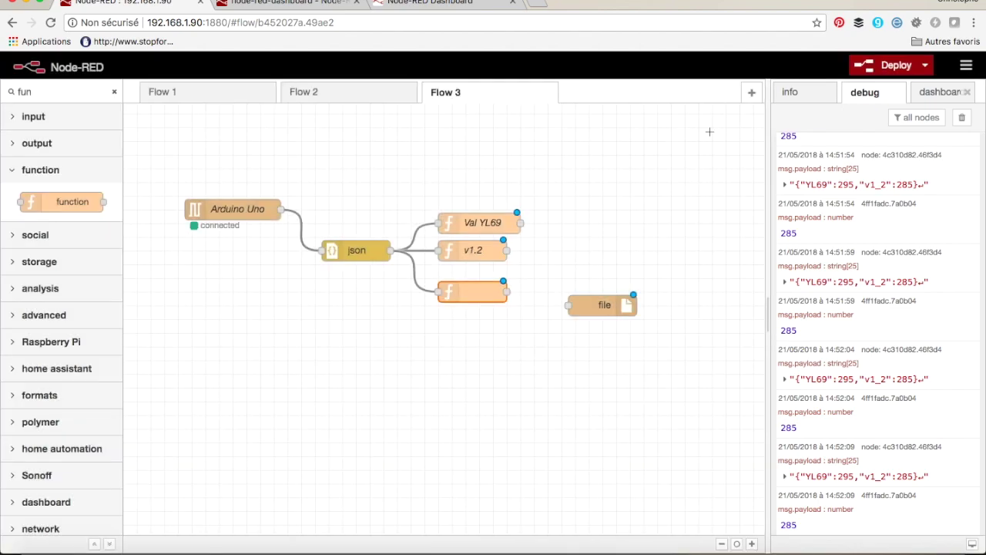
pyautogui.click(551, 282)
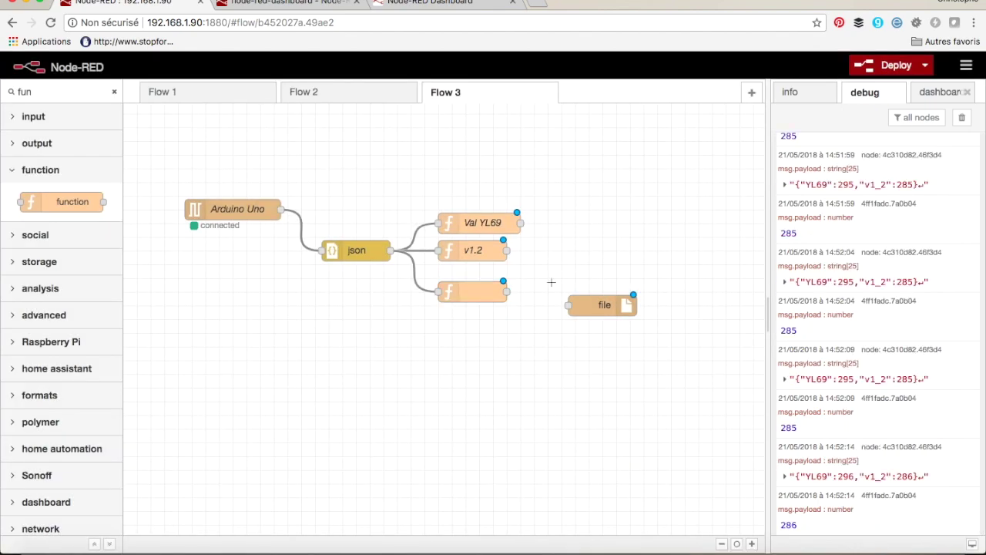
# Step: Add a debug node fed by the unnamed function node and deploy the flow, clearing the debug messages
pyautogui.click(114, 91)
pyautogui.moveTo(53, 485); pyautogui.dragTo(589, 274)
pyautogui.moveTo(507, 291); pyautogui.dragTo(590, 280)
pyautogui.click(600, 229)
pyautogui.click(894, 64)
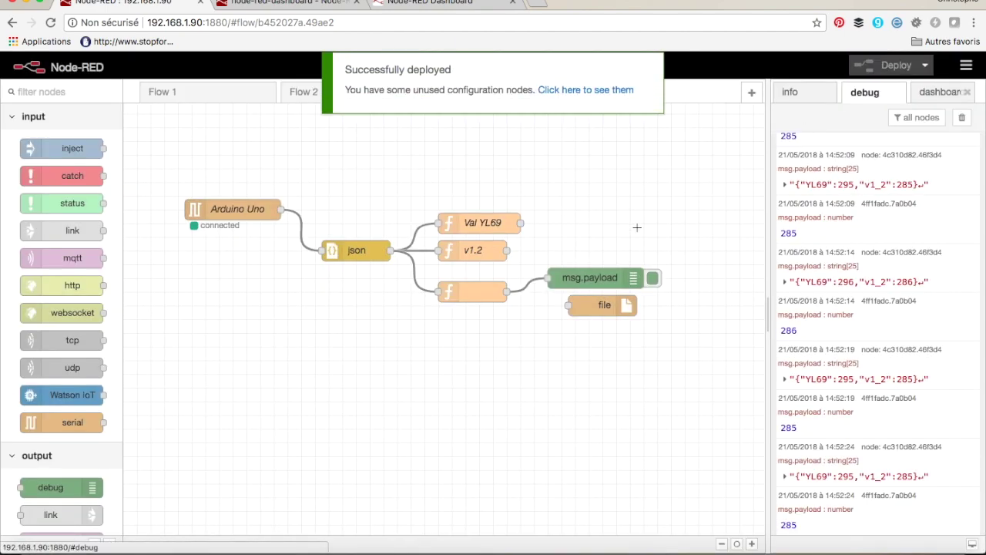
pyautogui.click(961, 117)
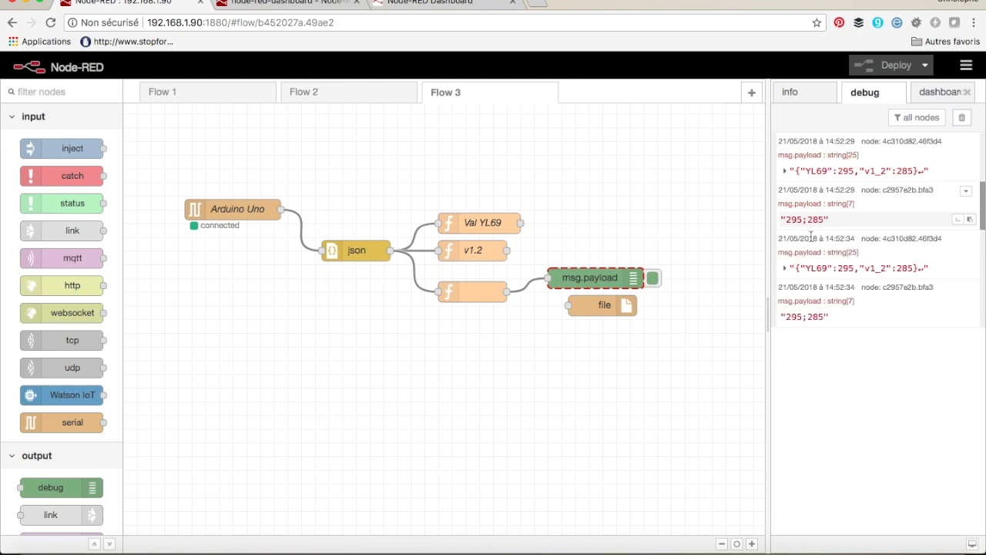
# Step: Configure the file node, fed by the unnamed function node, to append to /home/pi/test.csv and deploy the flow
pyautogui.moveTo(507, 291); pyautogui.dragTo(563, 307)
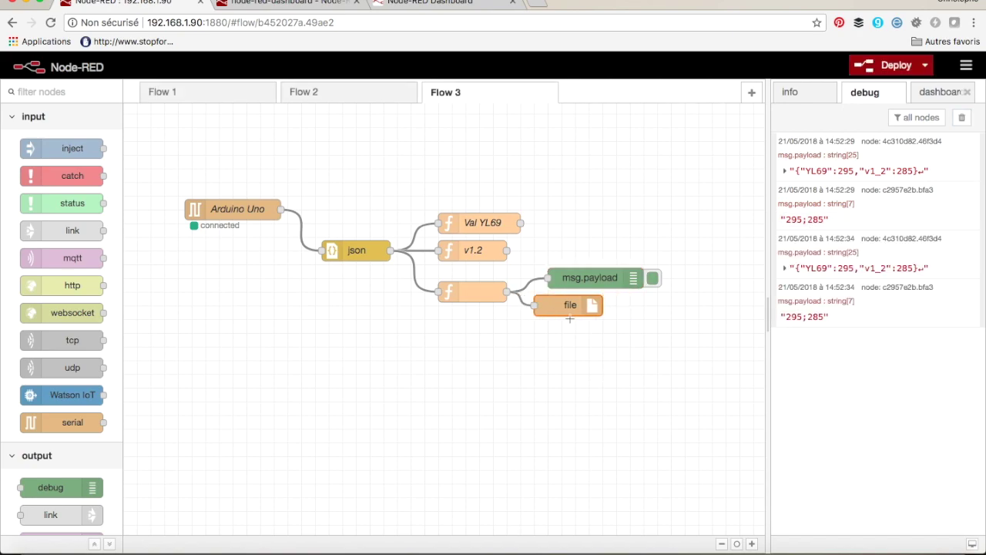
pyautogui.doubleClick(561, 308)
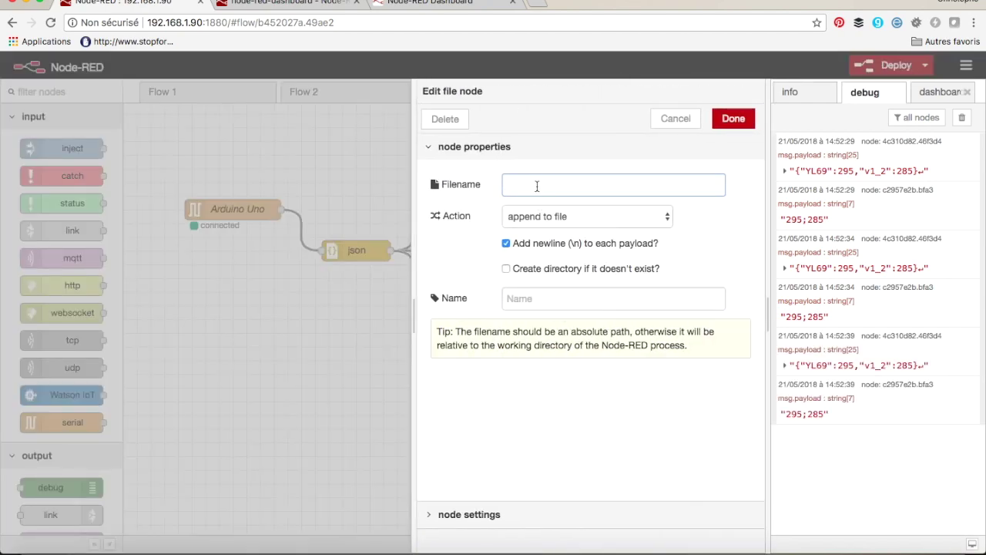
pyautogui.write('/home')
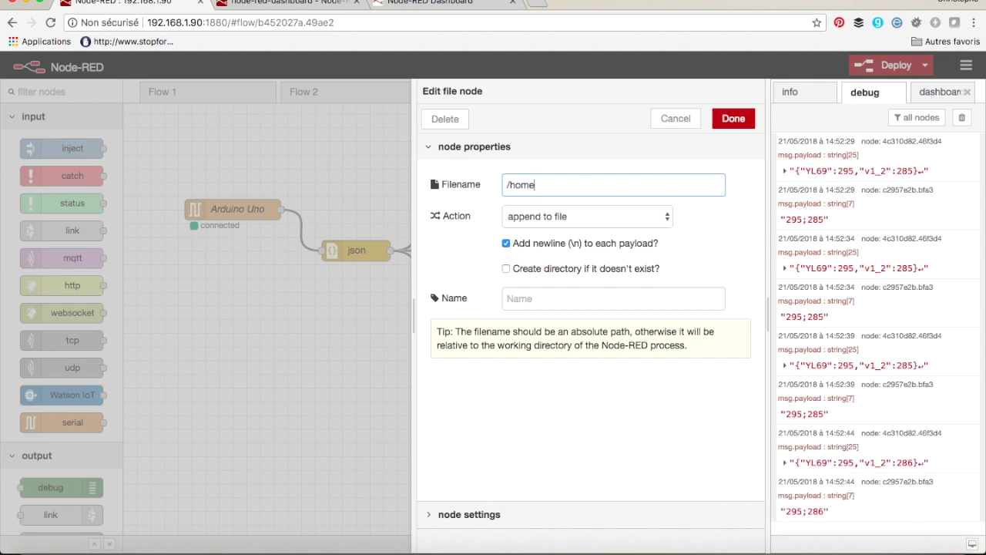
pyautogui.write('/pi/test.csv')
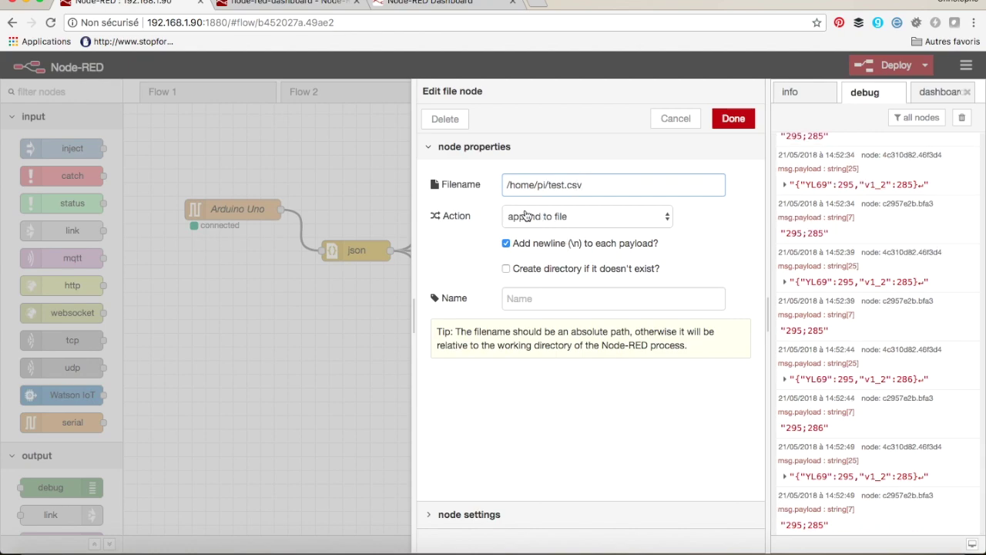
pyautogui.click(563, 219)
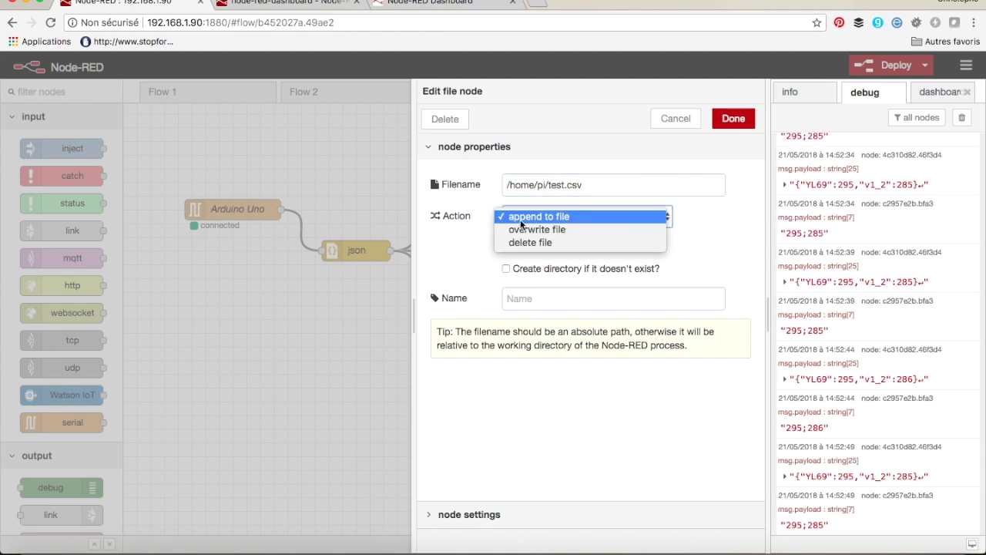
pyautogui.click(471, 260)
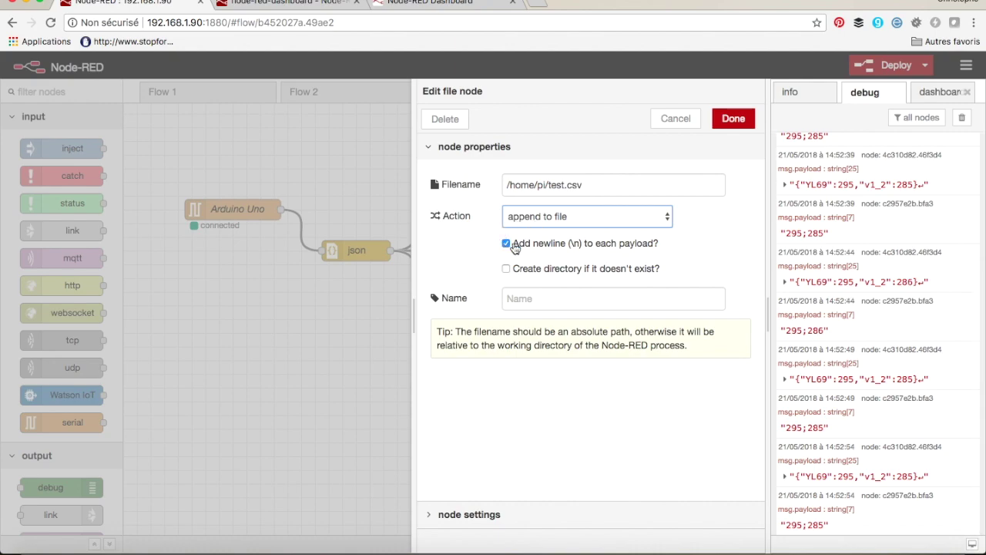
pyautogui.click(744, 123)
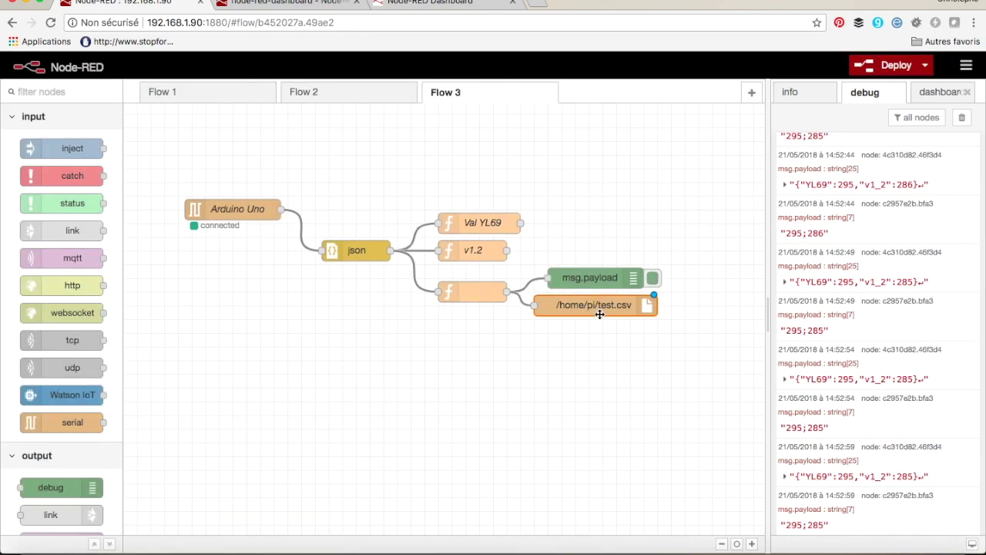
pyautogui.click(878, 69)
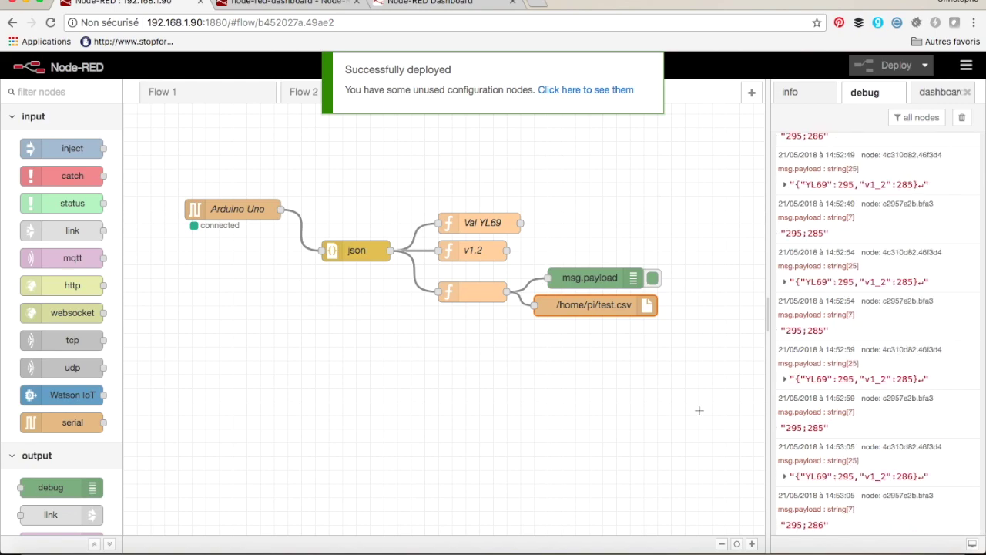
pyautogui.click(662, 548)
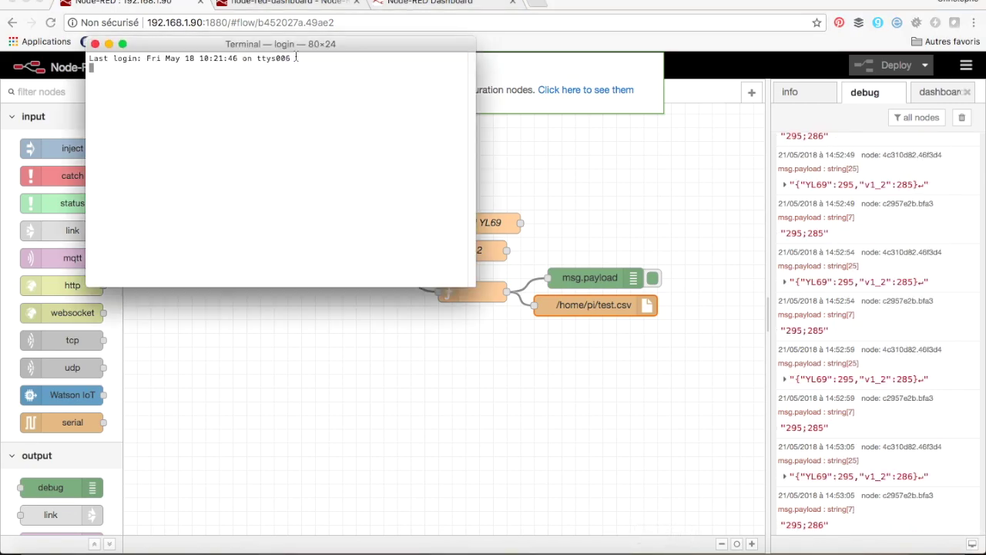
pyautogui.moveTo(306, 47); pyautogui.dragTo(457, 127)
pyautogui.write('ssh pi')
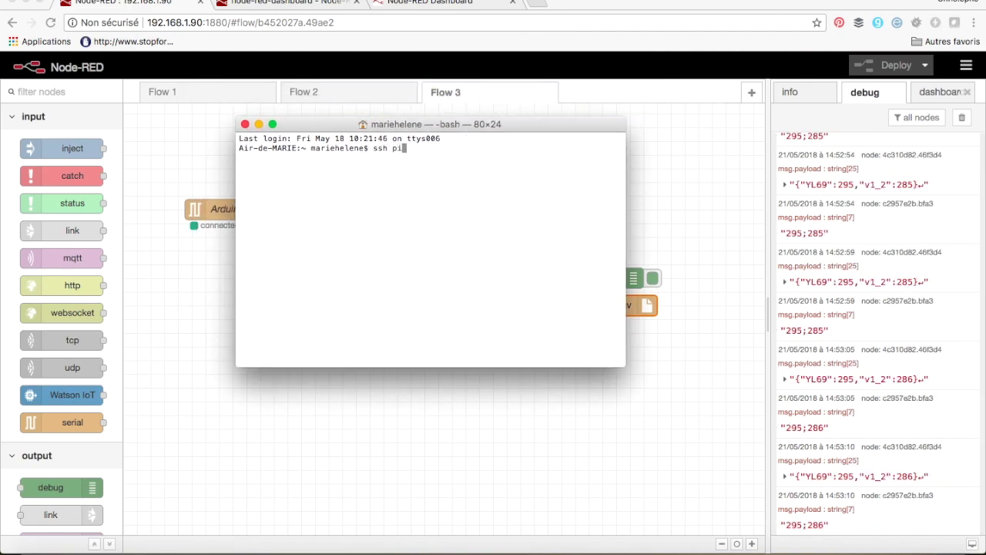
pyautogui.write('@192.168.1.90')
pyautogui.press('Return')
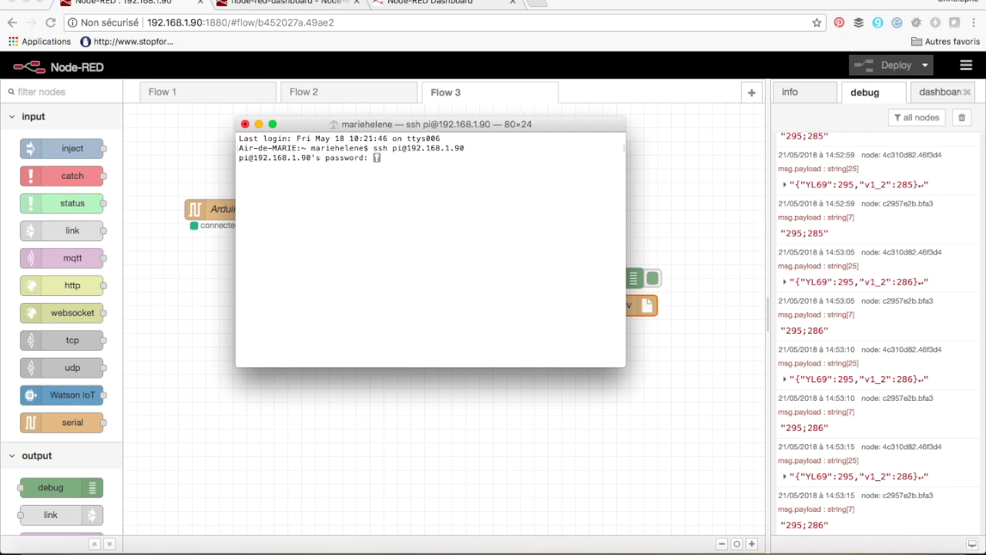
pyautogui.press('Return')
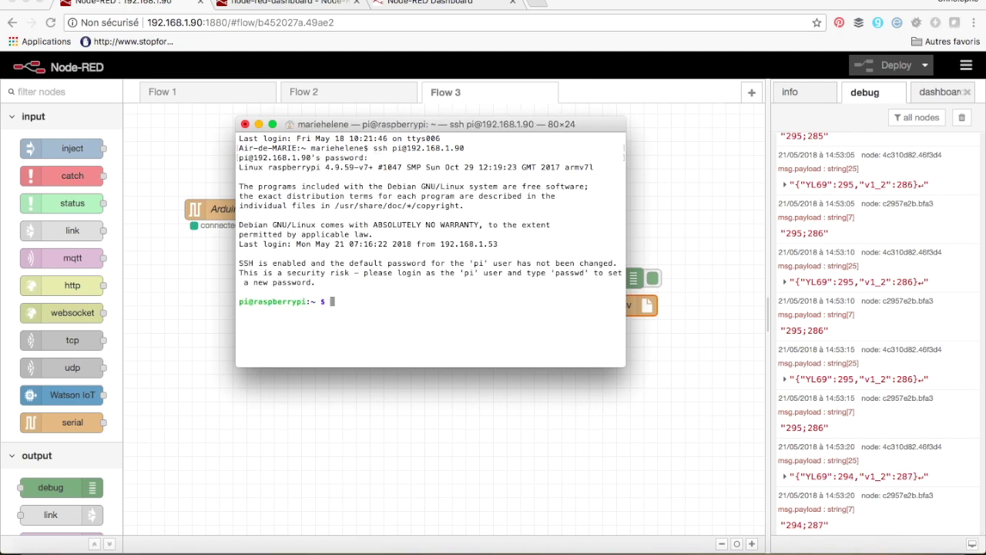
# Step: List the home directory and view test.csv in nano to check the logged readings, returning to the Node-RED flow
pyautogui.write('ls')
pyautogui.press('Return')
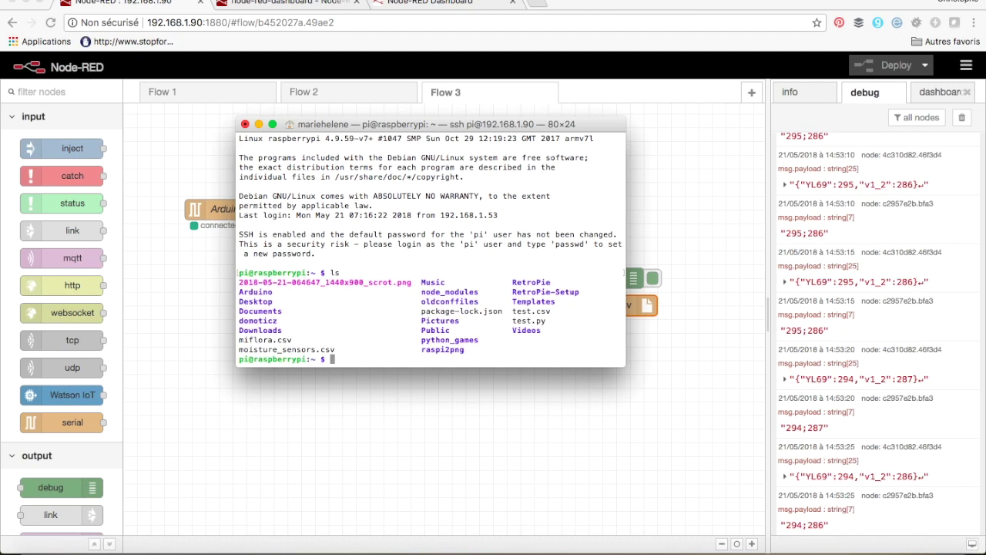
pyautogui.write('nano test.csv')
pyautogui.press('Return')
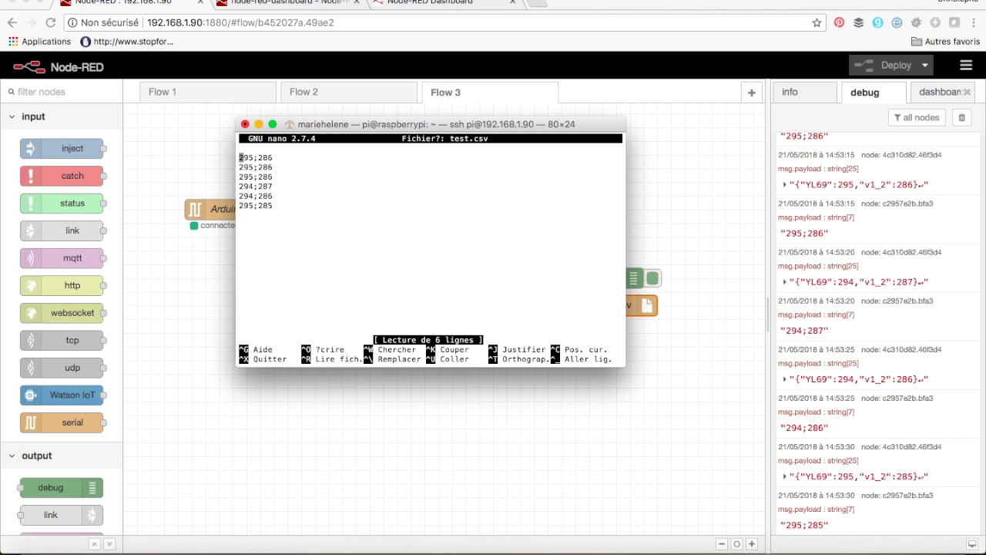
pyautogui.moveTo(353, 127); pyautogui.dragTo(512, 249)
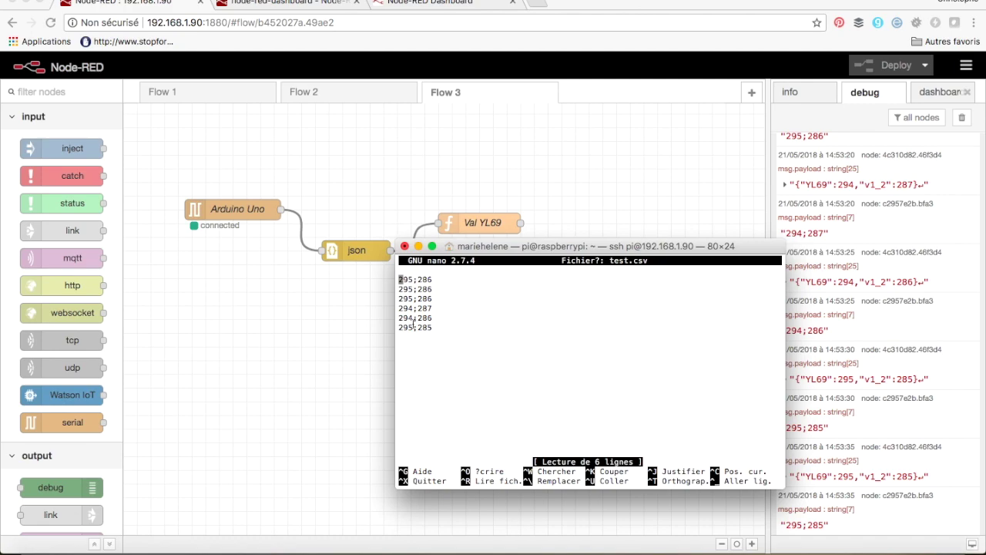
pyautogui.click(359, 177)
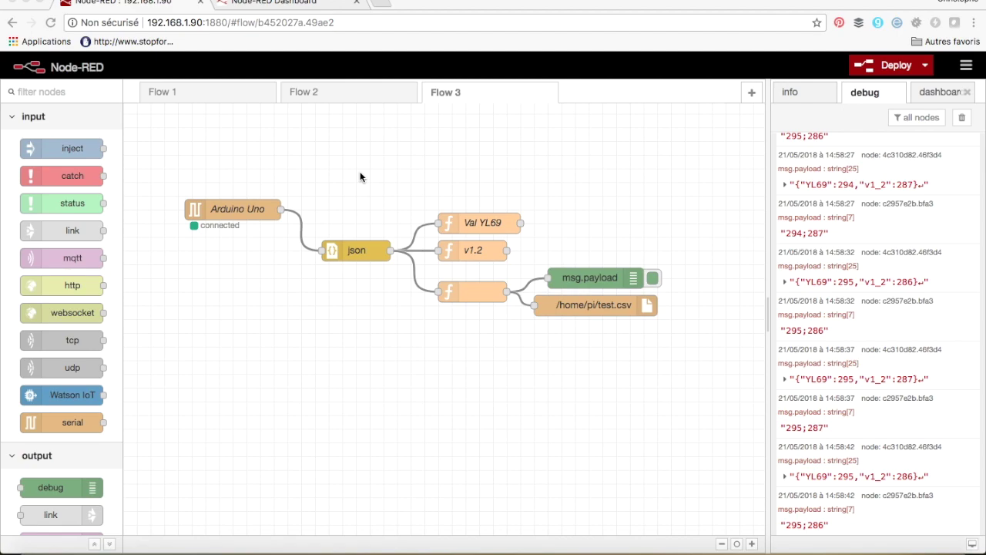
# Step: Search the installable palette modules for dashboard, look through the results for node-red-dashboard and close the settings
pyautogui.click(967, 67)
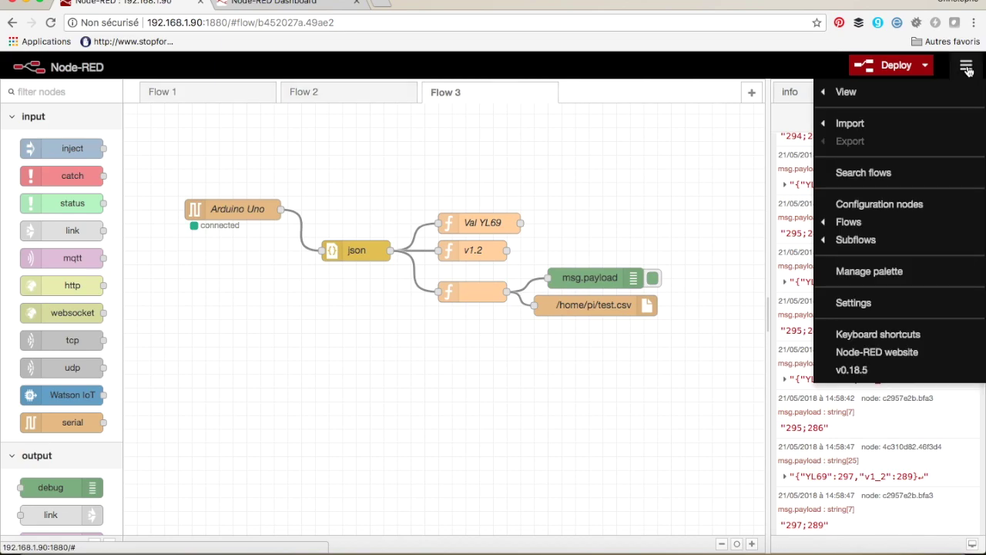
pyautogui.click(871, 273)
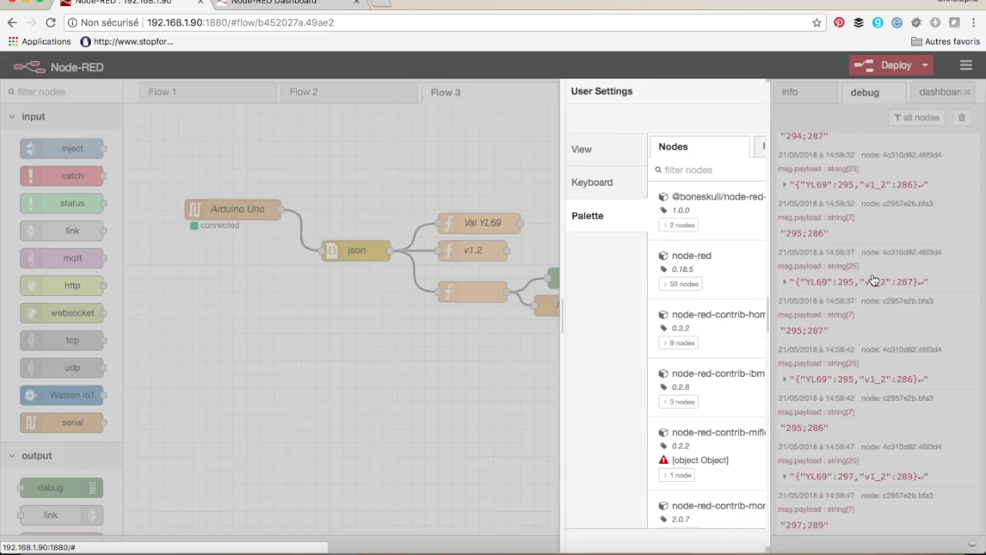
pyautogui.click(547, 152)
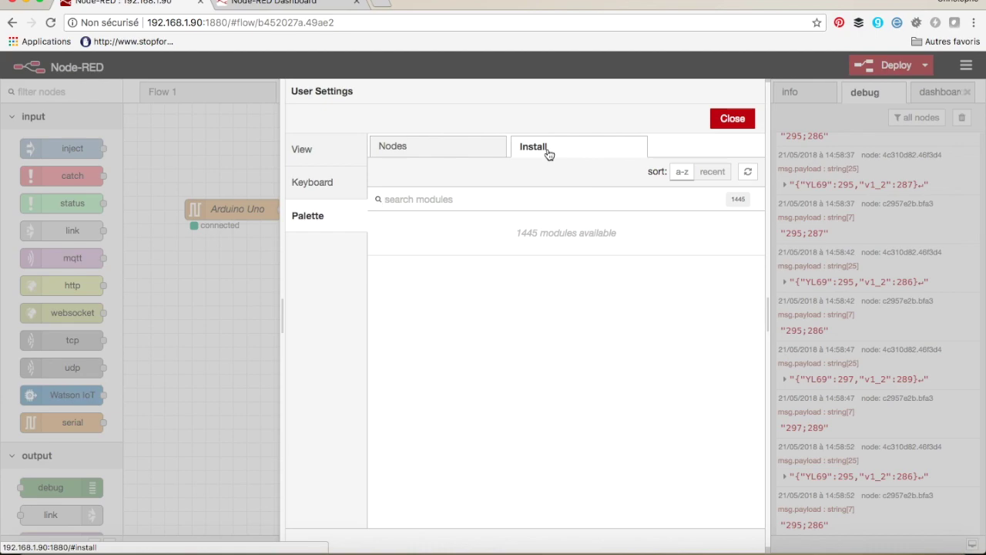
pyautogui.write('d')
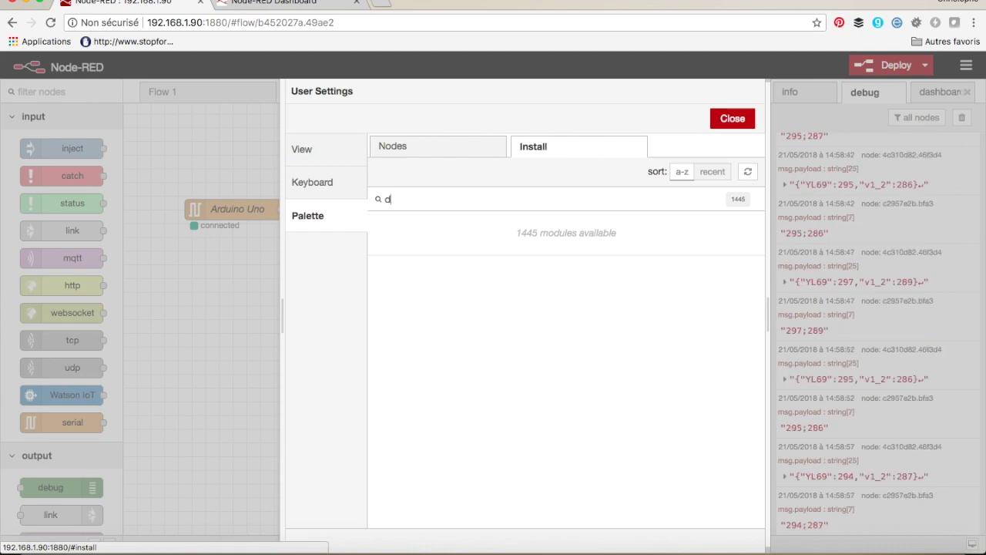
pyautogui.write('ashboard')
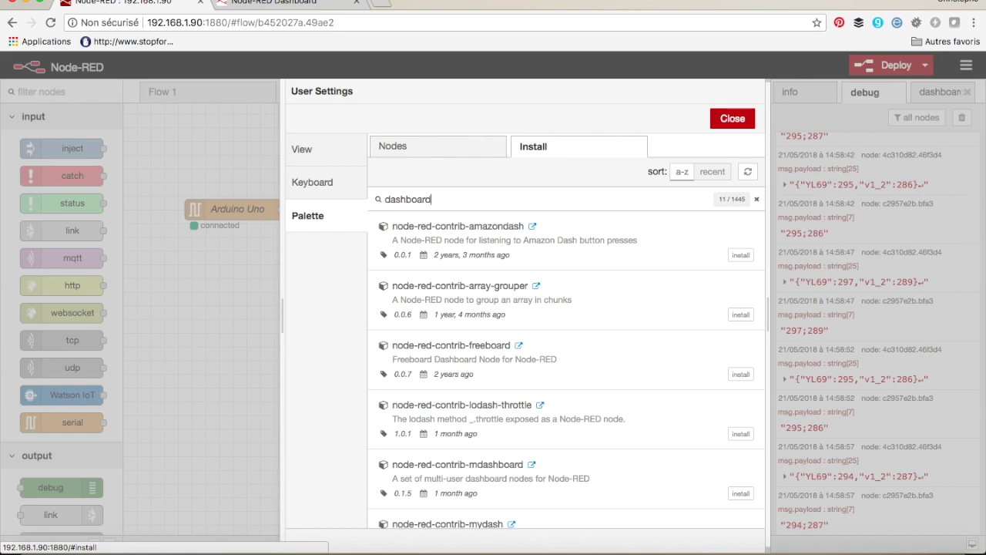
pyautogui.scroll(-1, 562, 266)
pyautogui.scroll(-1, 562, 267)
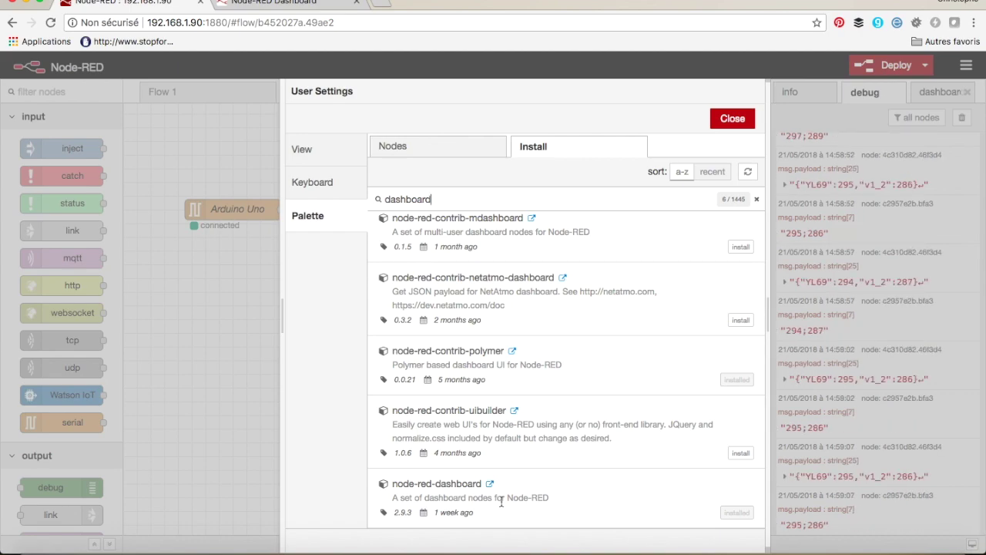
pyautogui.click(731, 121)
# Step: Add a dashboard chart node to Flow 3, beside the Val YL69 and v1.2 function nodes
pyautogui.scroll(-15, 90, 274)
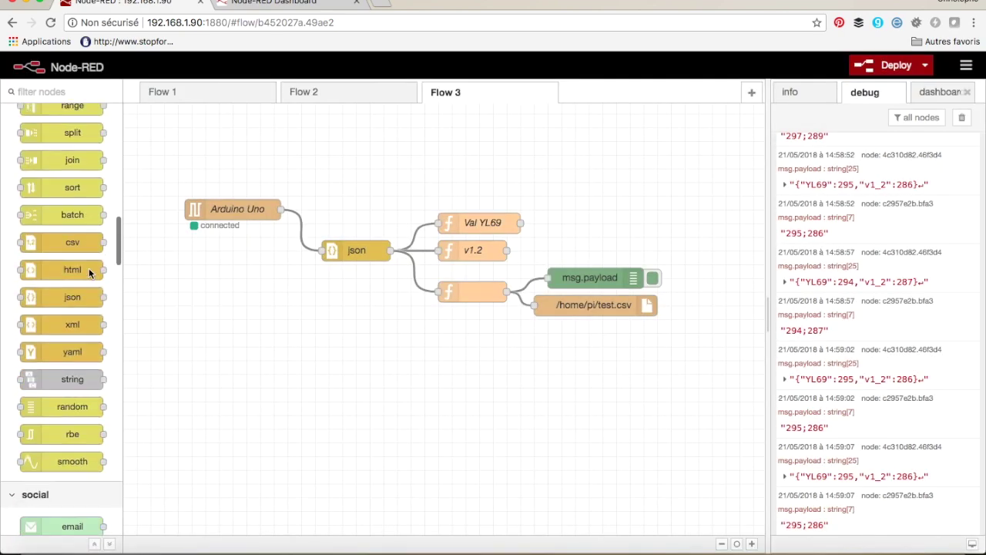
pyautogui.scroll(-20, 90, 275)
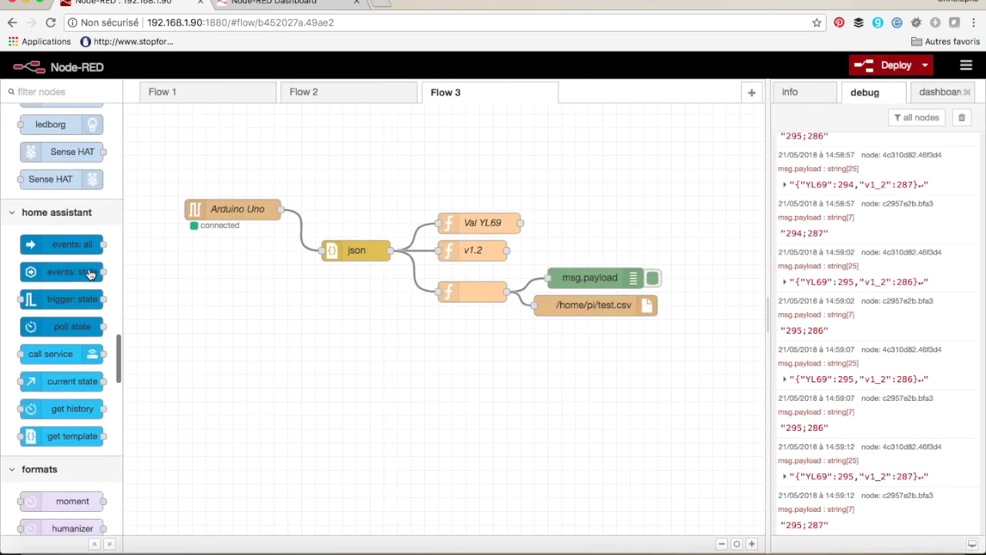
pyautogui.scroll(-20, 90, 274)
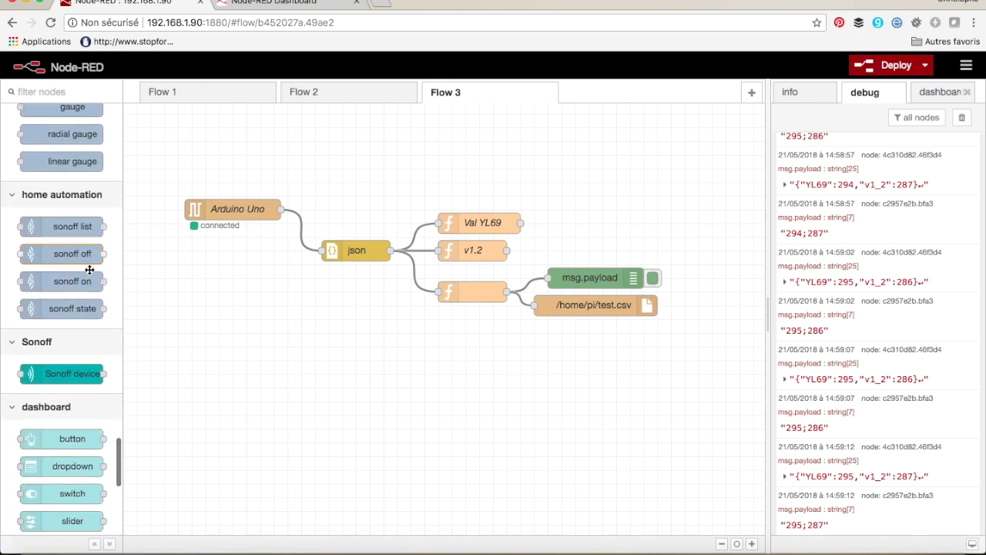
pyautogui.scroll(-10, 89, 270)
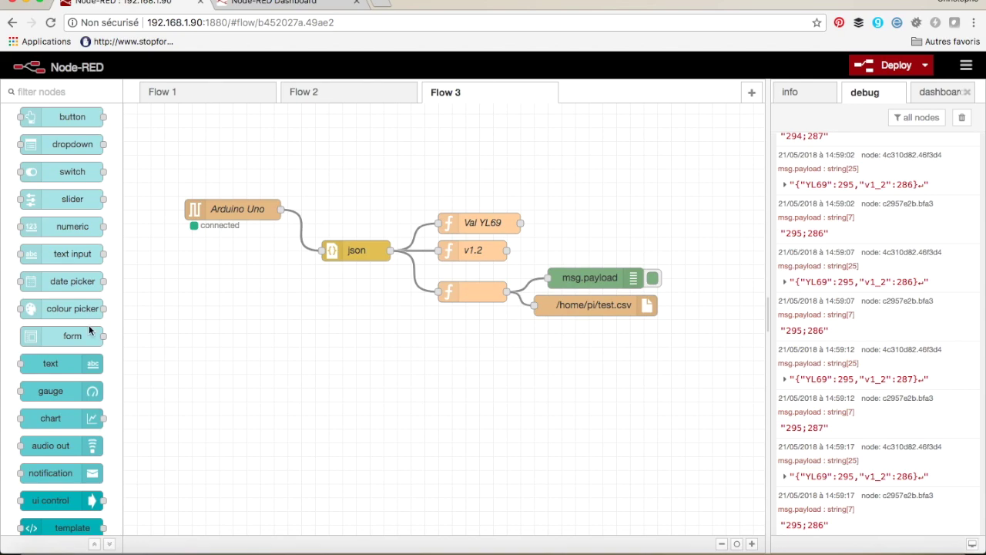
pyautogui.moveTo(43, 421)
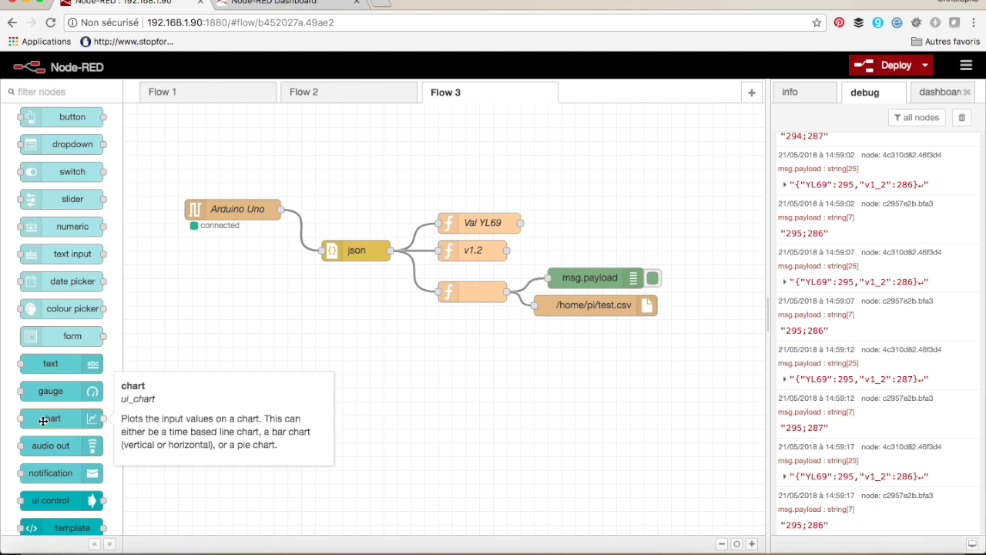
pyautogui.moveTo(43, 421); pyautogui.dragTo(593, 223)
pyautogui.click(606, 183)
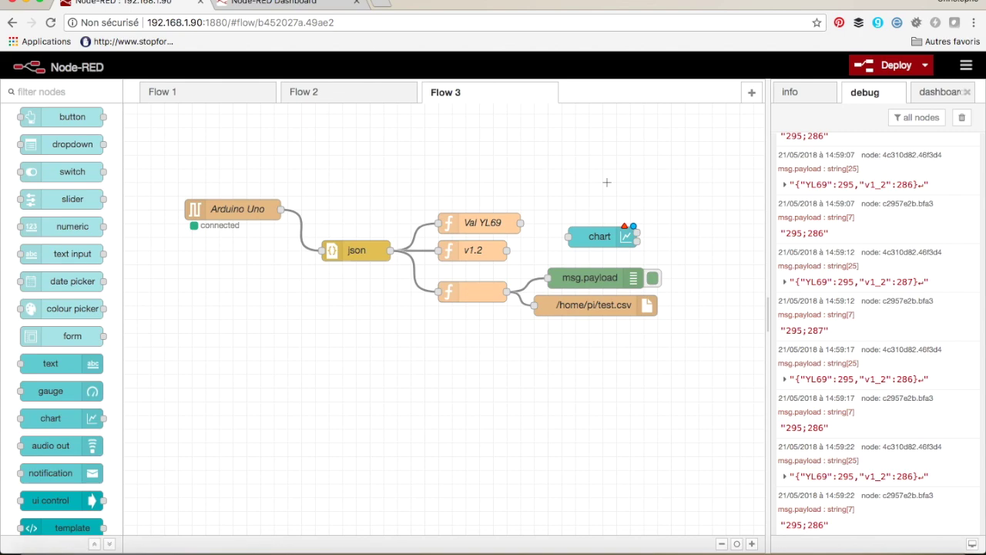
# Step: Rename the chart node's Default dashboard group as Graph and assign it to a new dashboard tab named Home
pyautogui.doubleClick(593, 237)
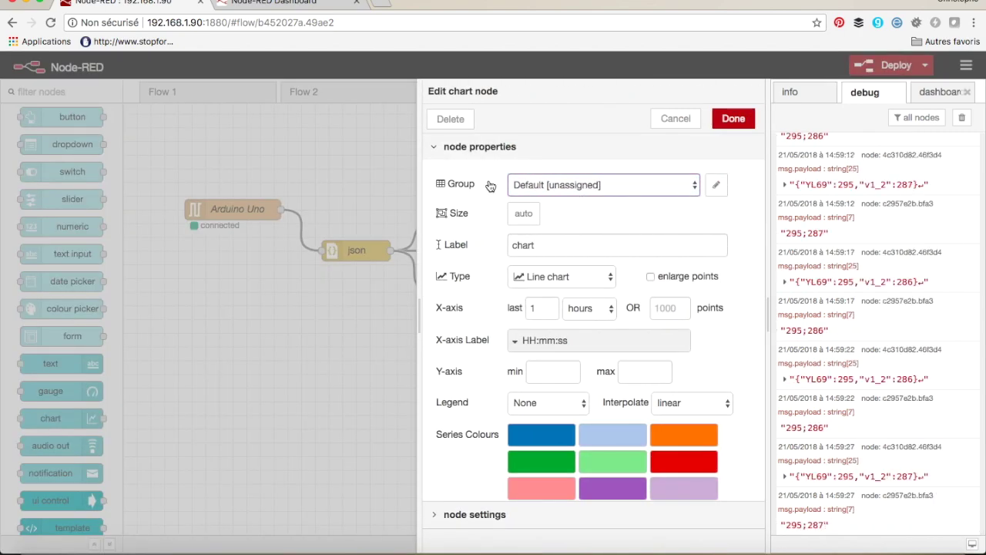
pyautogui.click(719, 189)
pyautogui.doubleClick(574, 159)
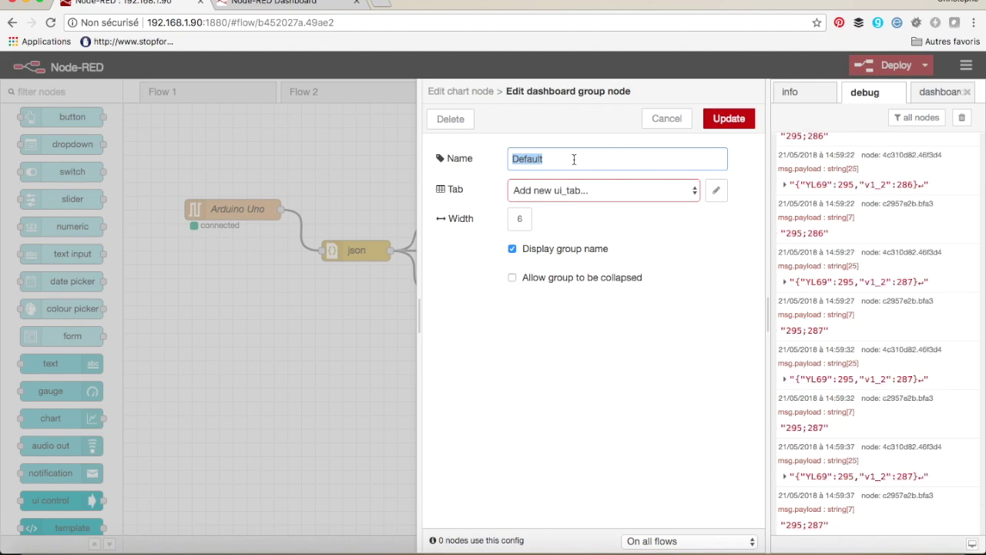
pyautogui.write('Graph')
pyautogui.click(716, 195)
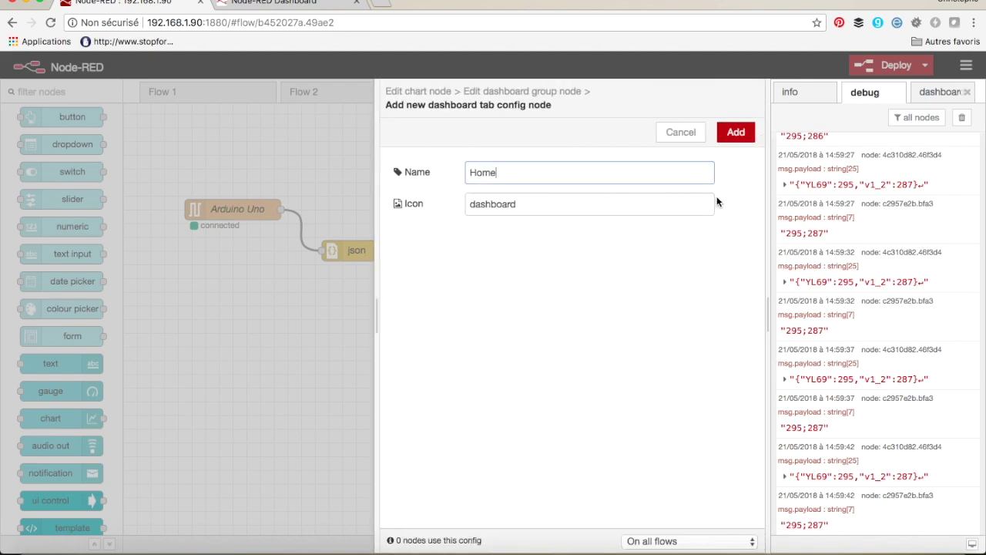
pyautogui.click(742, 134)
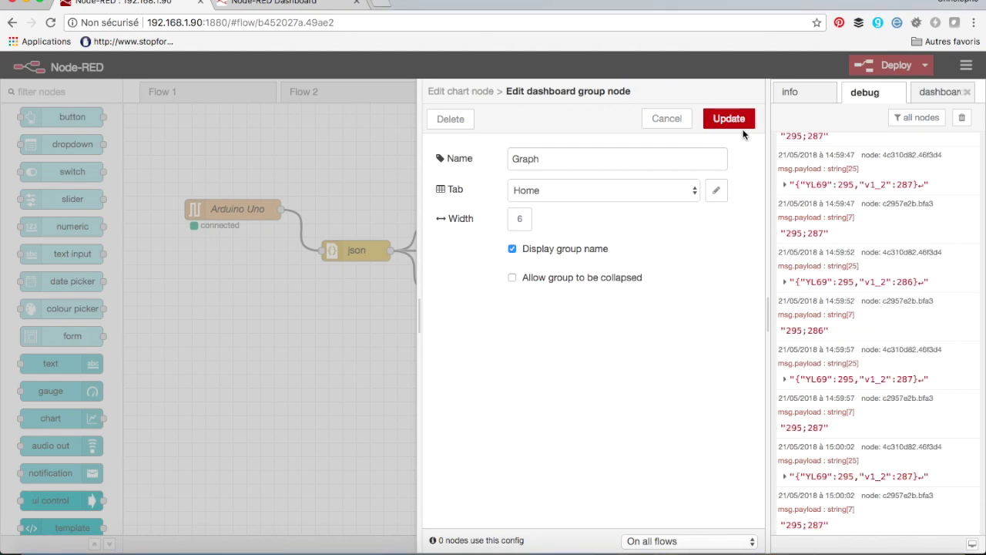
pyautogui.click(727, 118)
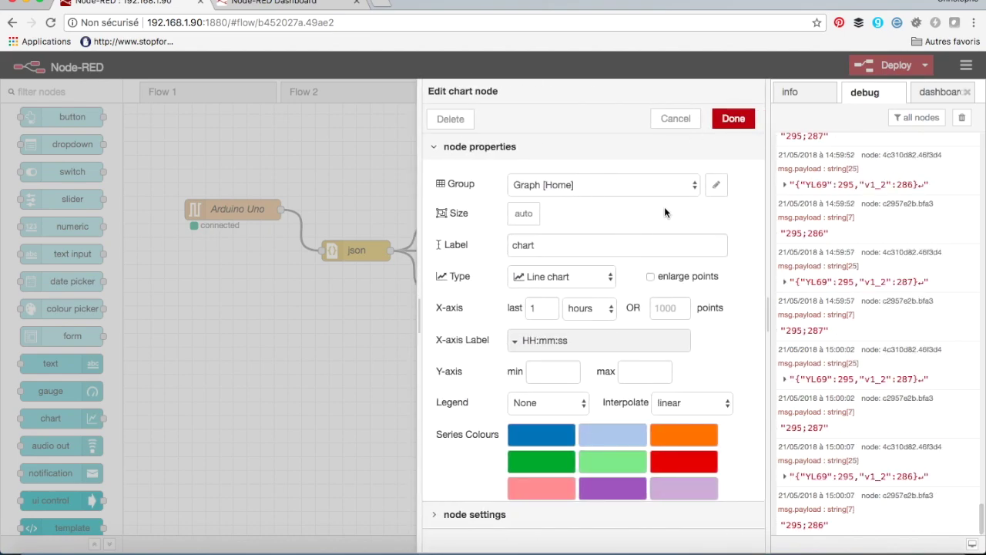
# Step: Label the chart Capteur humidité and save the chart node's settings
pyautogui.doubleClick(543, 244)
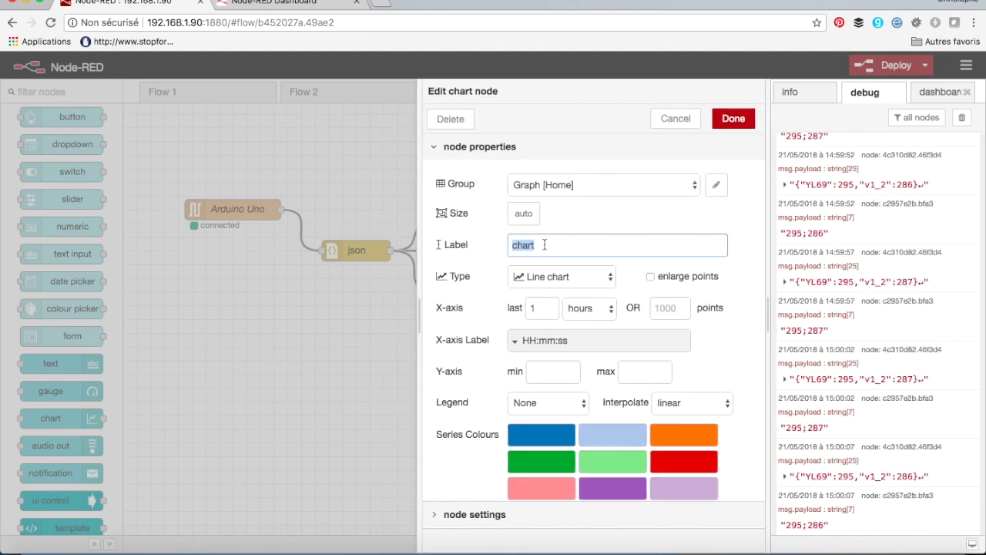
pyautogui.write('Capteur')
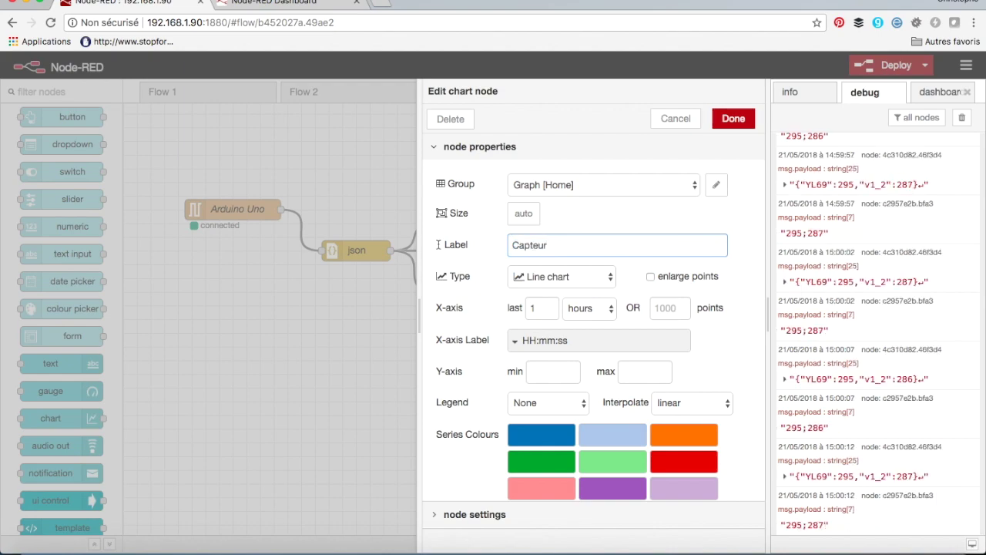
pyautogui.write(' humidité')
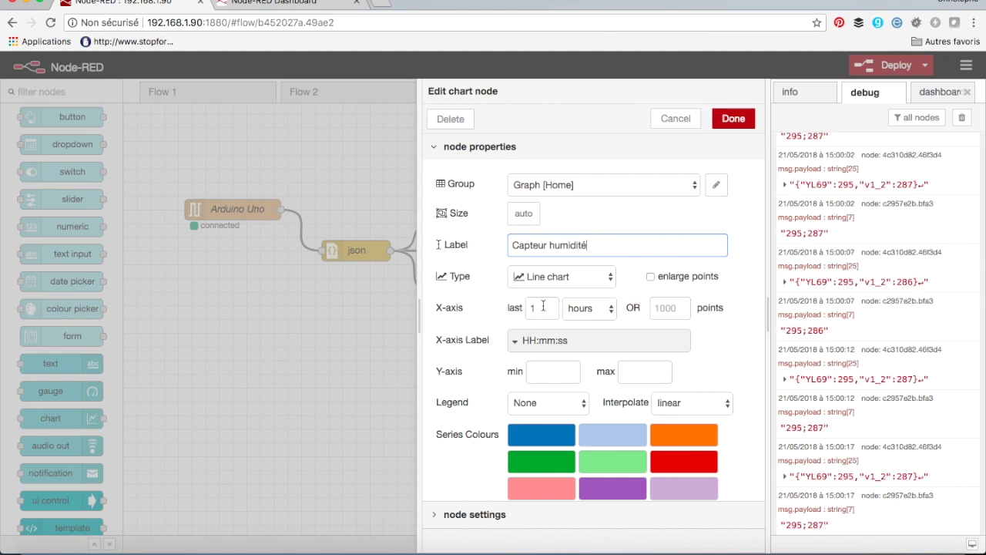
pyautogui.scroll(-3, 734, 340)
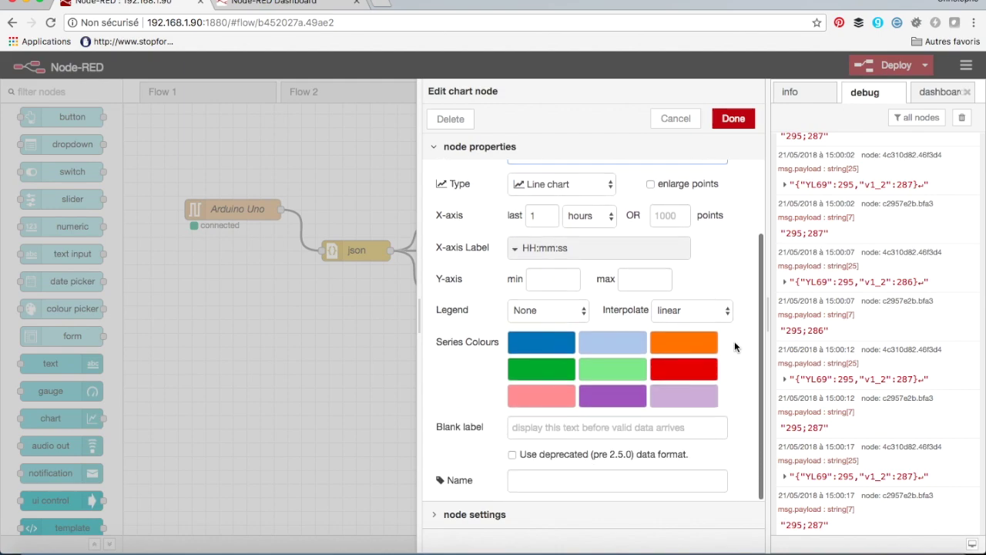
pyautogui.scroll(3, 734, 341)
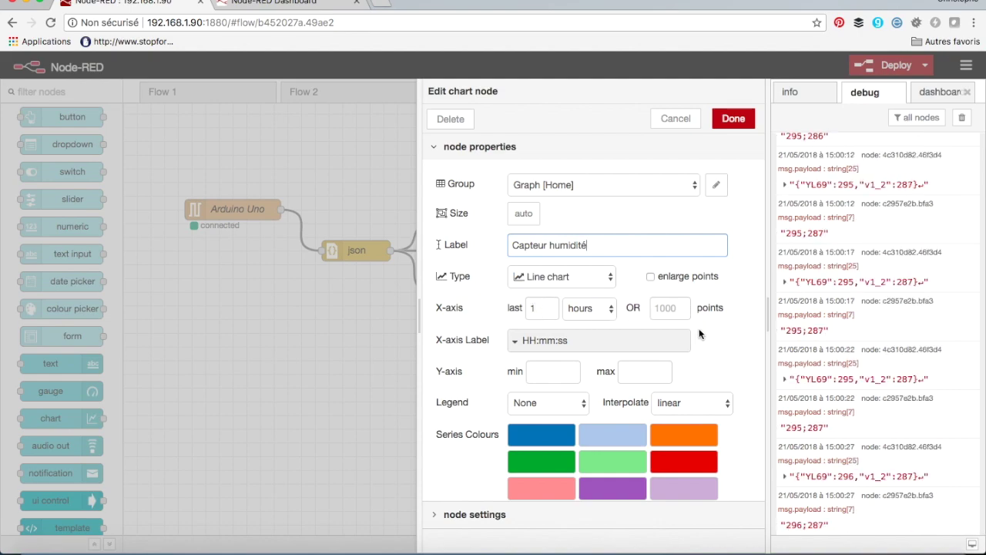
pyautogui.click(672, 308)
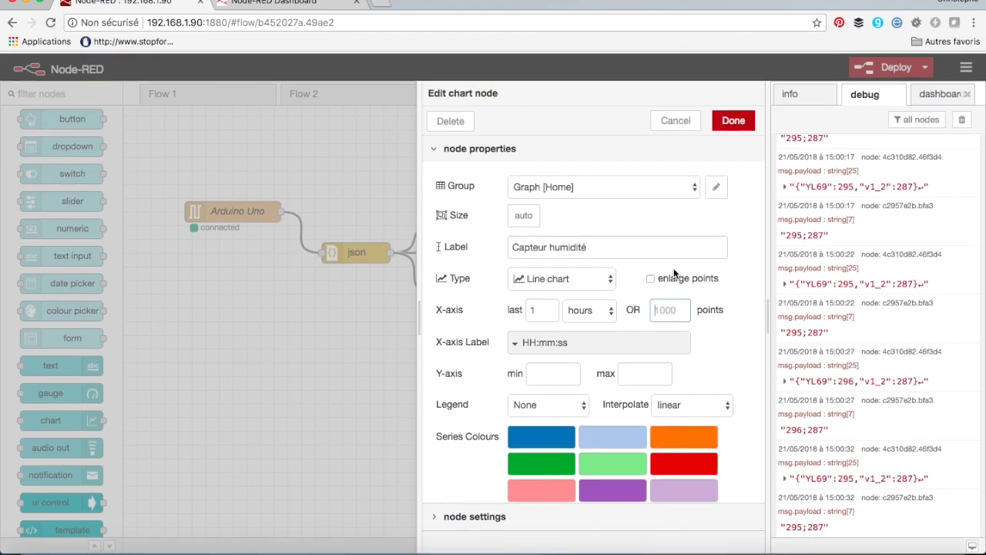
pyautogui.click(735, 122)
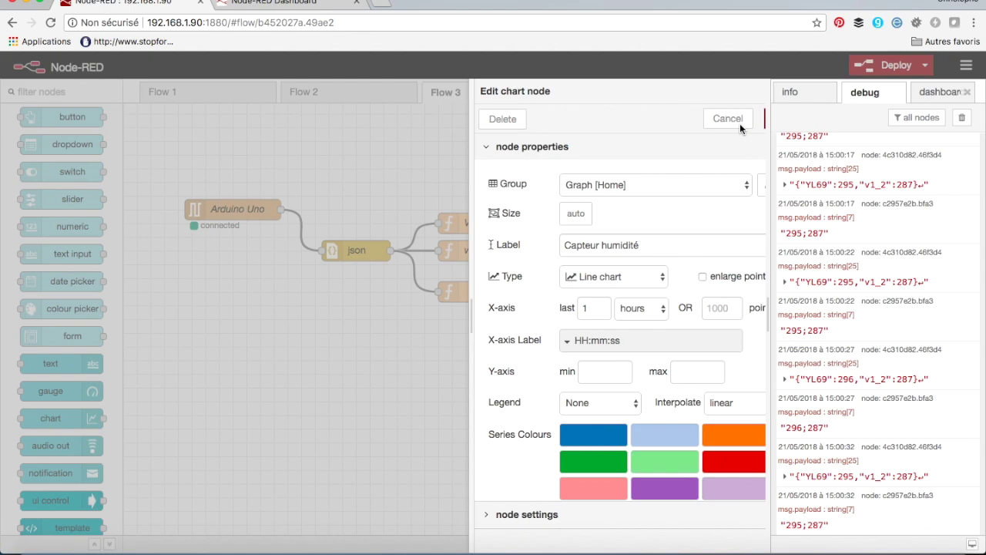
# Step: Wire the Val YL69 and v1.2 function nodes into the Capteur humidité chart and deploy the flow
pyautogui.moveTo(521, 223); pyautogui.dragTo(570, 236)
pyautogui.moveTo(507, 250); pyautogui.dragTo(569, 236)
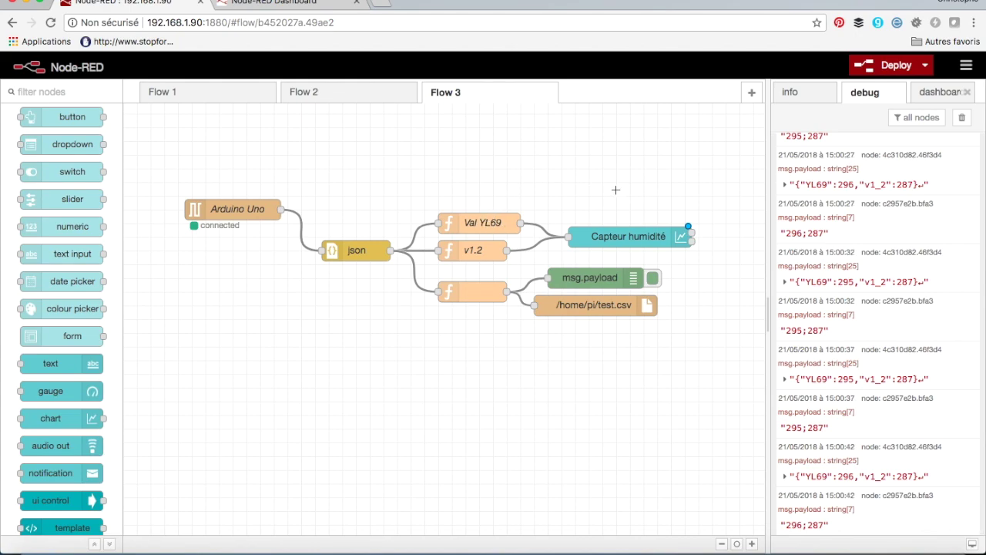
pyautogui.click(894, 66)
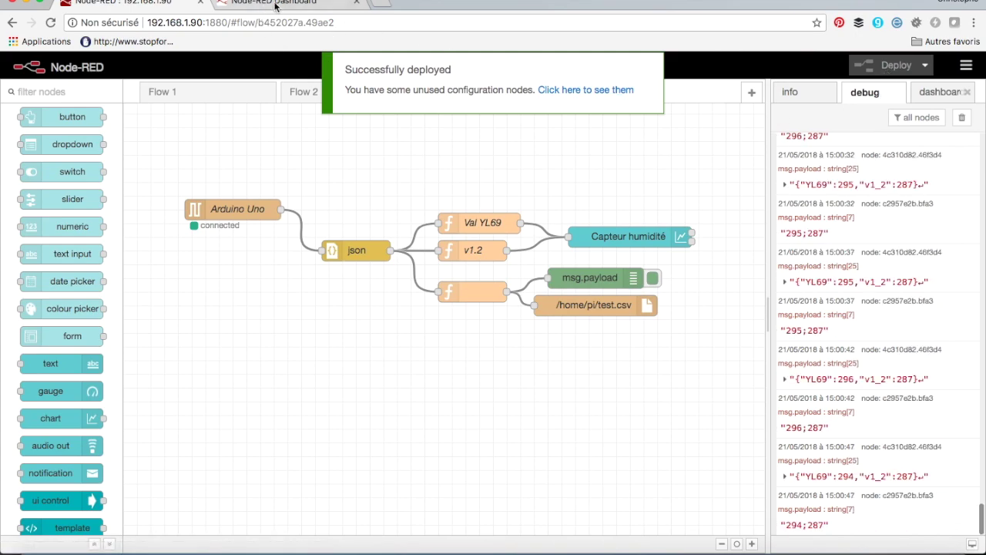
# Step: View the humidity chart on the Node-RED Dashboard page, reloading it from 192.168.1.90:1880/ui
pyautogui.click(247, 5)
pyautogui.click(205, 23)
pyautogui.click(225, 21)
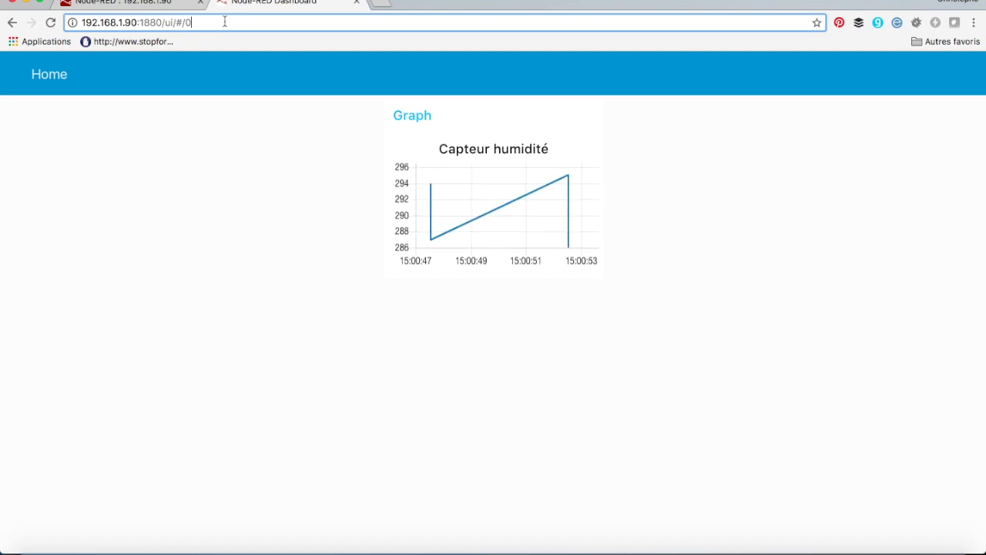
pyautogui.press('BackSpace')
pyautogui.press('BackSpace')
pyautogui.press('BackSpace')
pyautogui.press('BackSpace')
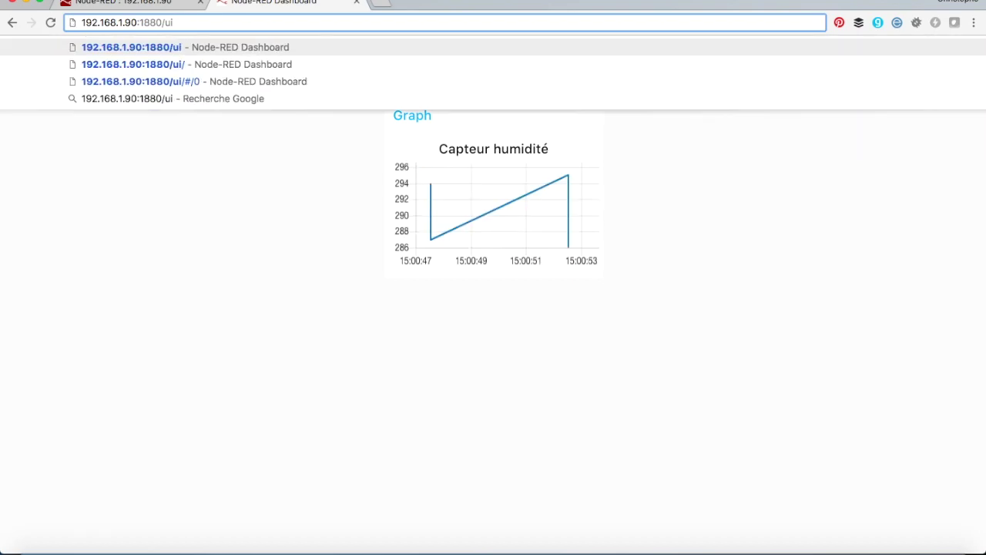
pyautogui.press('Return')
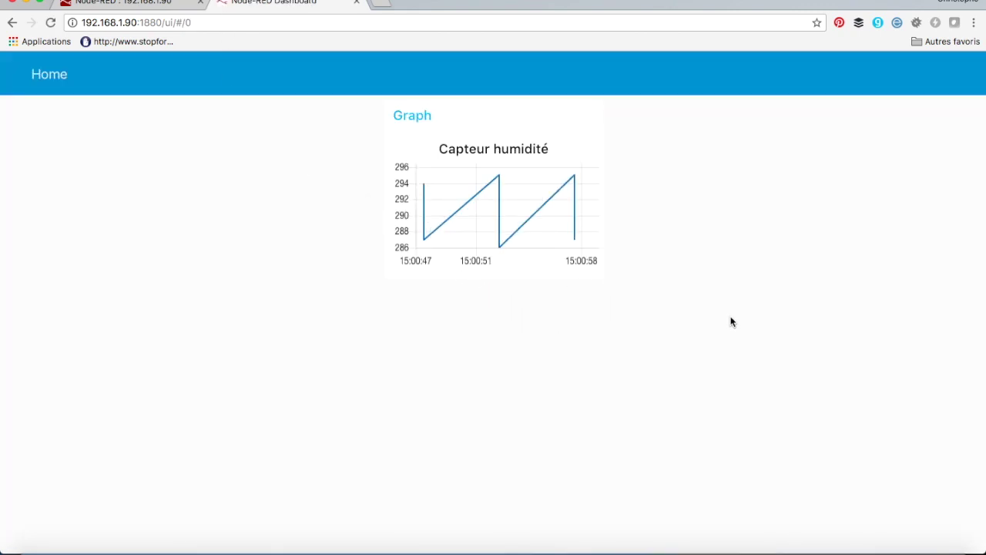
# Step: Return to the flow and read the Capteur humidité chart's help on showing multiple series with msg.topic
pyautogui.click(149, 5)
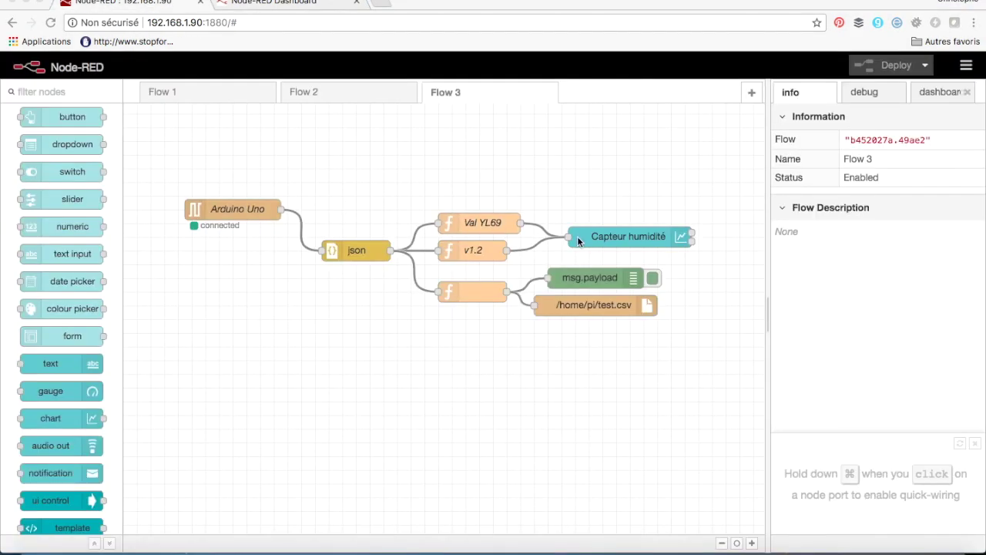
pyautogui.click(626, 237)
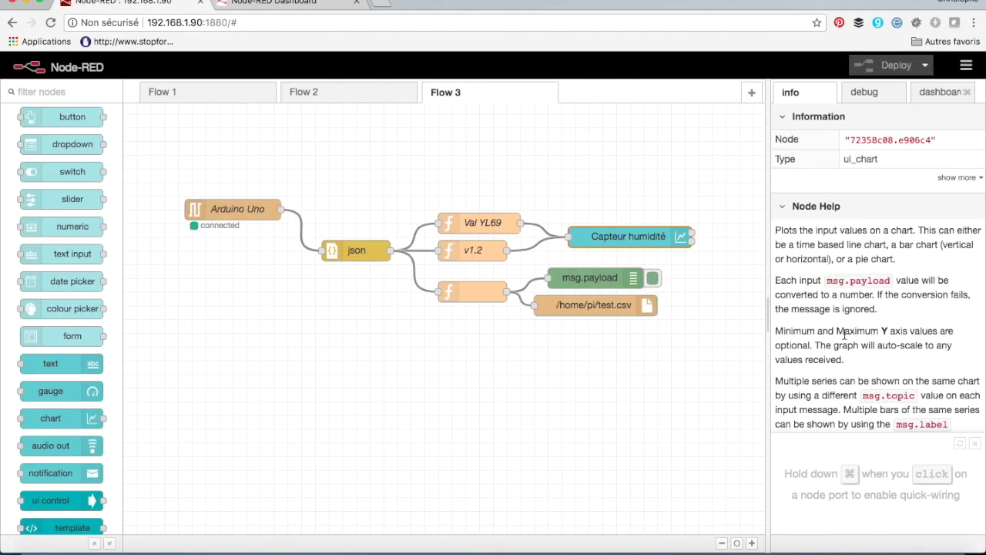
pyautogui.scroll(-2, 876, 330)
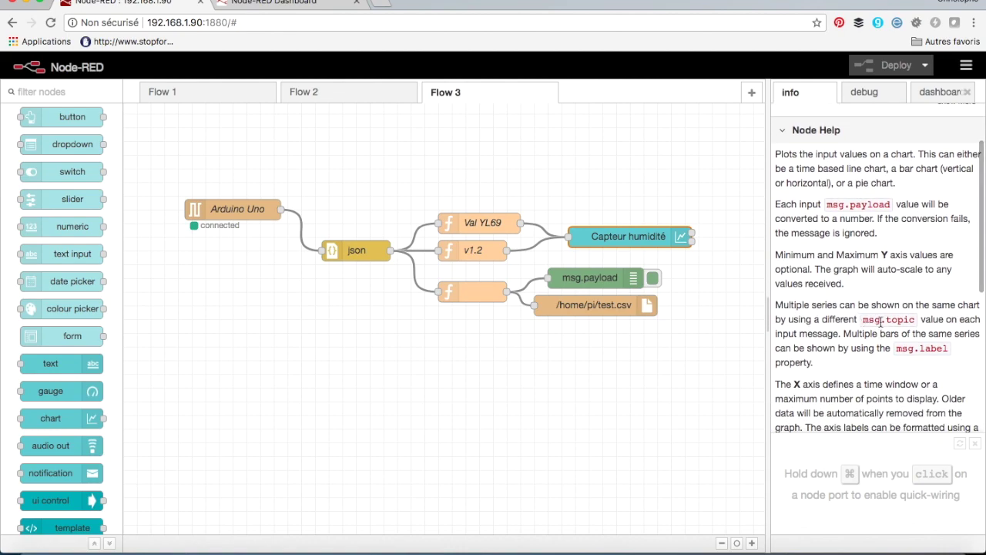
pyautogui.moveTo(857, 318); pyautogui.dragTo(871, 322)
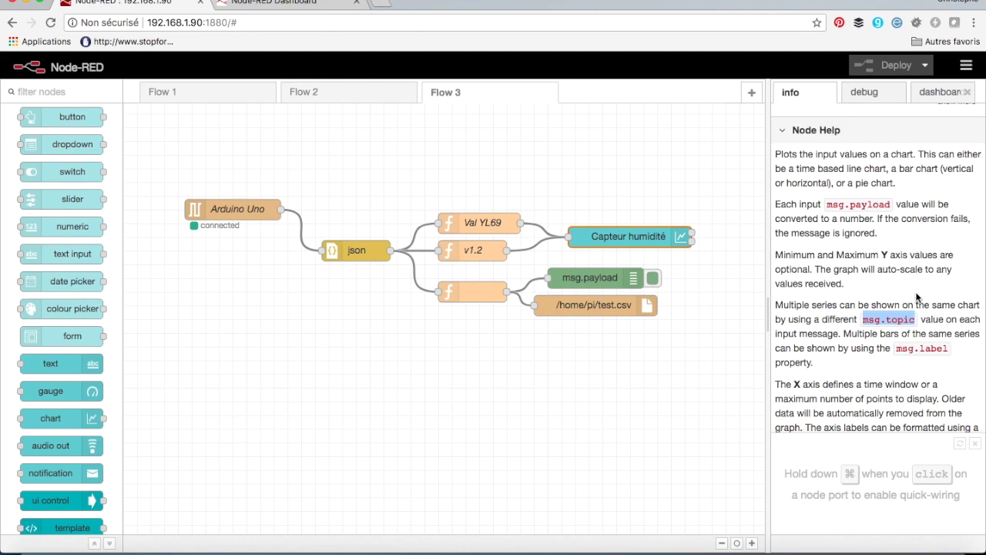
# Step: Add a first line setting msg.topic to "YL69" in the Val YL69 function node and save it
pyautogui.click(488, 223)
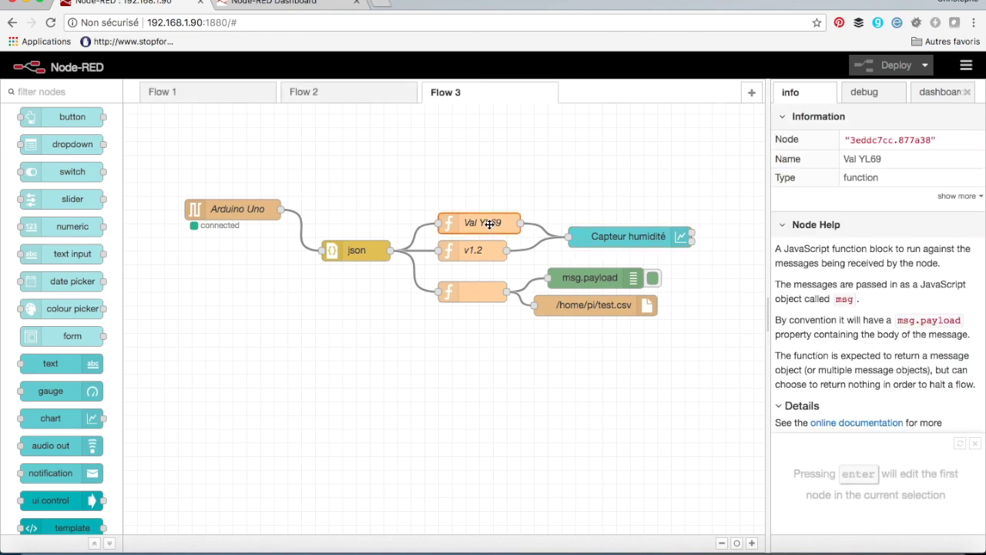
pyautogui.doubleClick(488, 224)
pyautogui.click(313, 246)
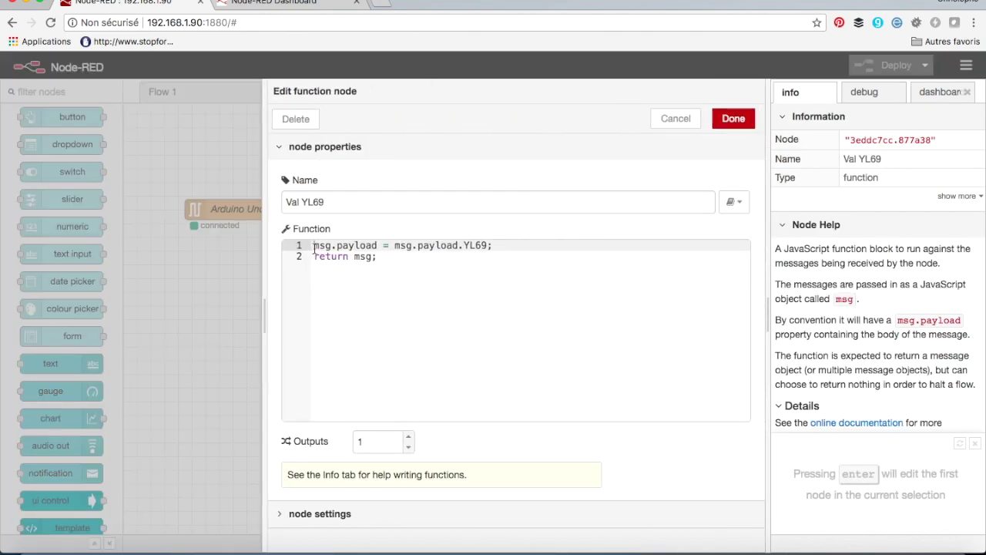
pyautogui.press('Return')
pyautogui.press('Up')
pyautogui.write('msg.topic = "YL')
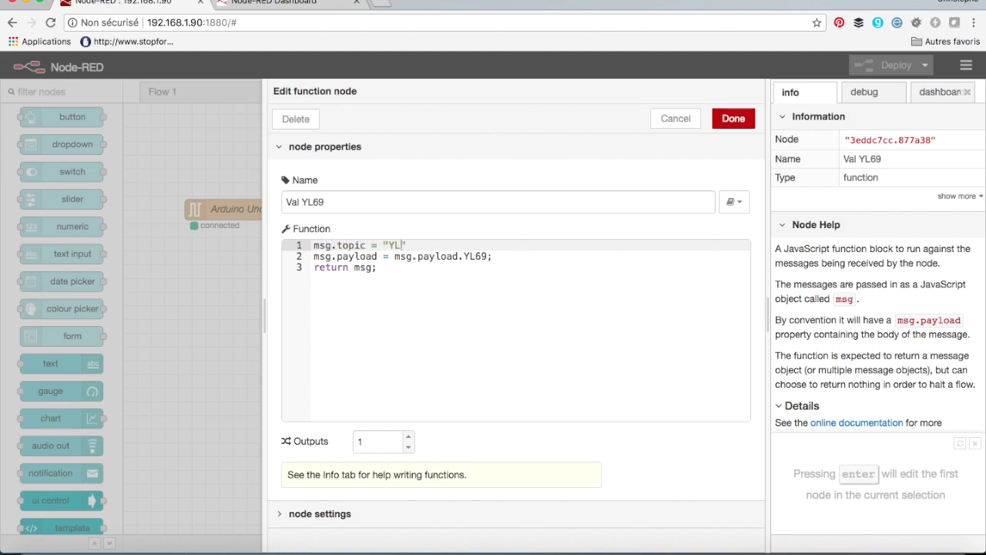
pyautogui.write('69')
pyautogui.click(734, 119)
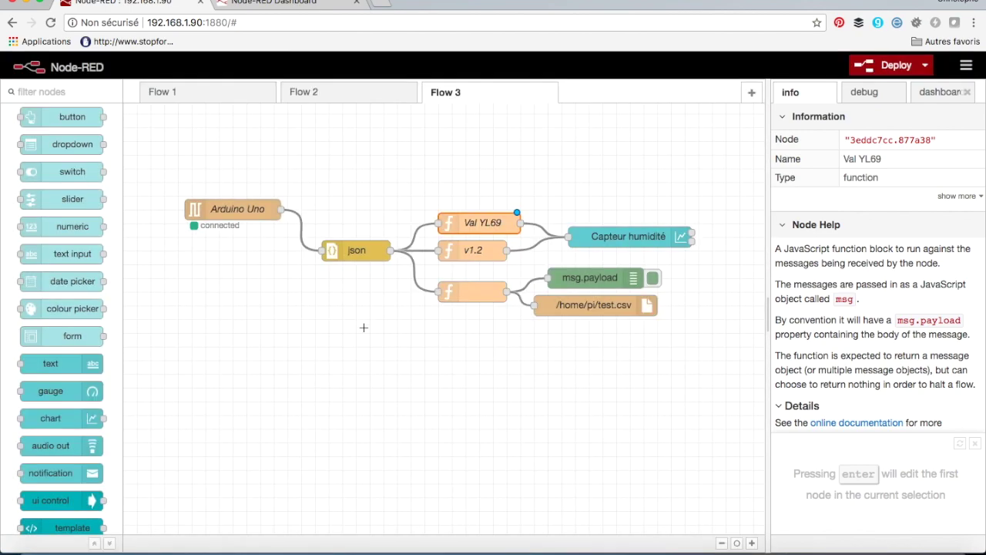
# Step: Insert msg.topic = "v1.2"; above the payload line in the v1.2 function node and save it
pyautogui.doubleClick(472, 254)
pyautogui.click(312, 245)
pyautogui.press('Return')
pyautogui.press('Up')
pyautogui.write('m')
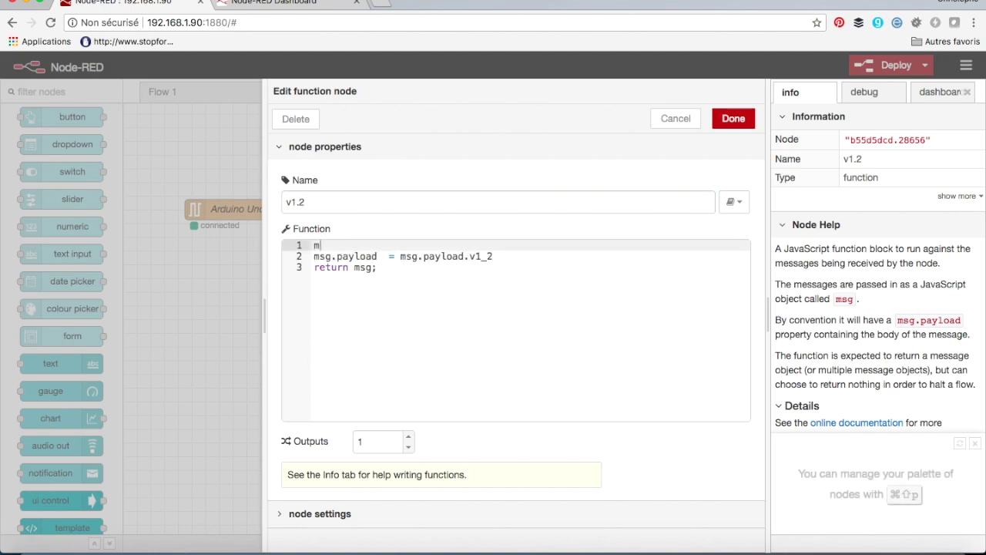
pyautogui.write('sg.topic = "v1.2";')
pyautogui.click(732, 122)
# Step: Set the width of the Capteur humidité chart's Graph dashboard group to 20 and update the group
pyautogui.doubleClick(625, 236)
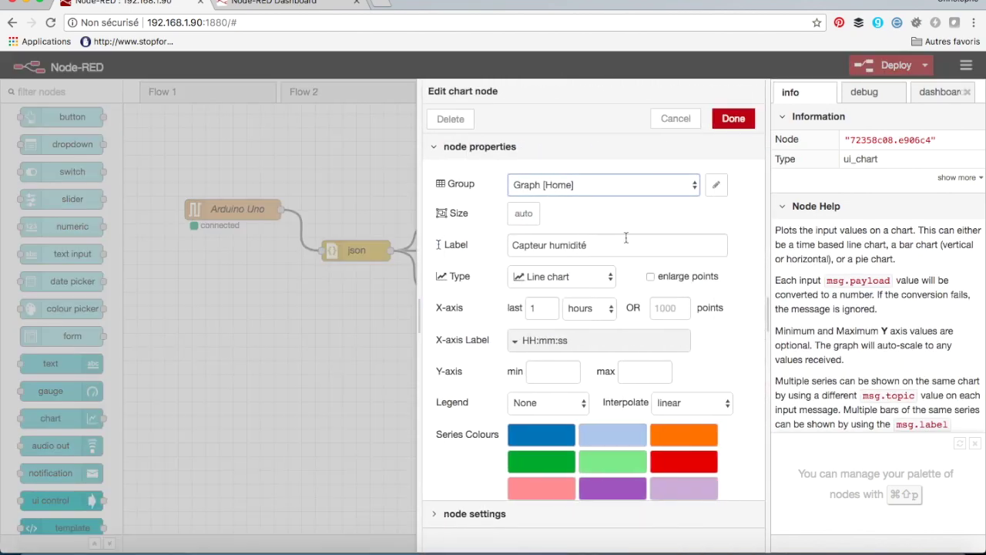
pyautogui.click(716, 185)
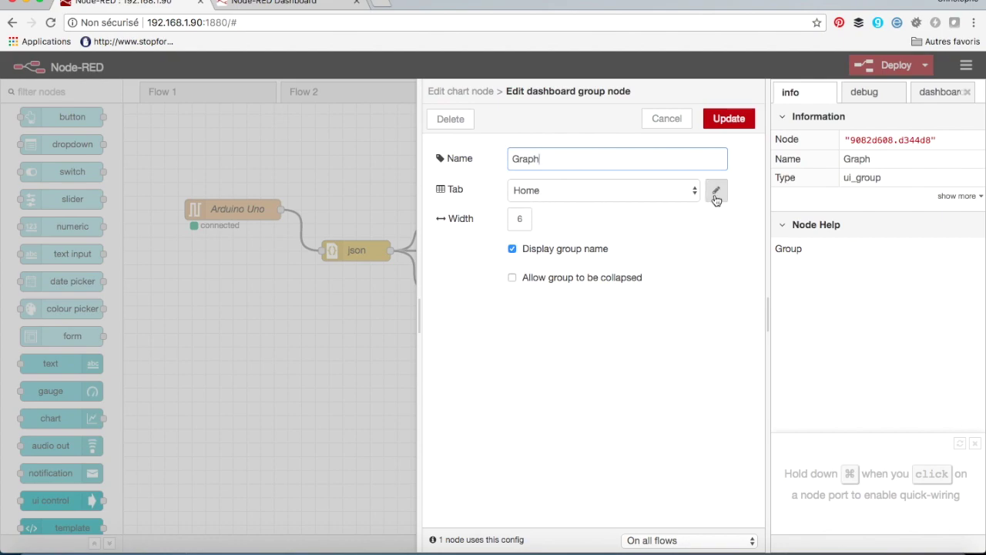
pyautogui.click(519, 218)
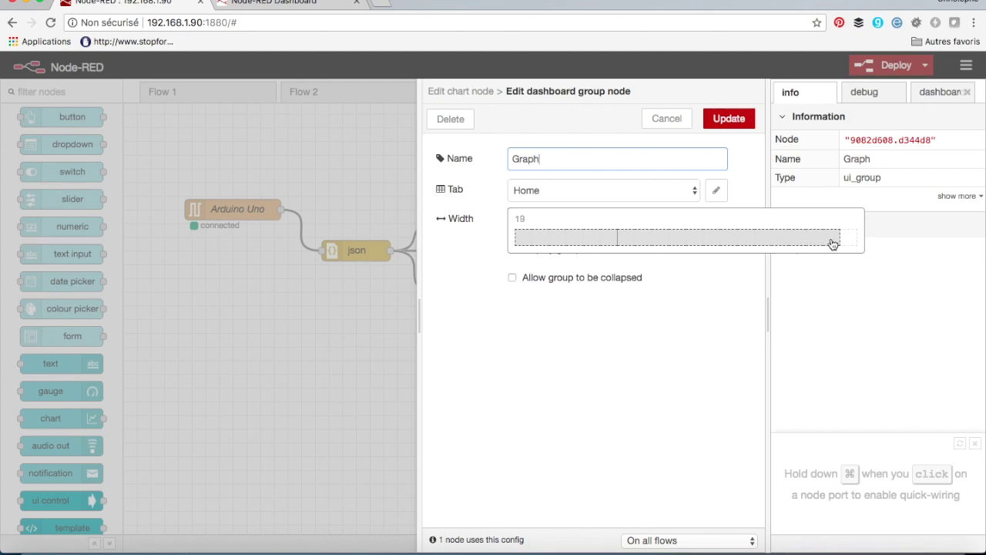
pyautogui.click(848, 239)
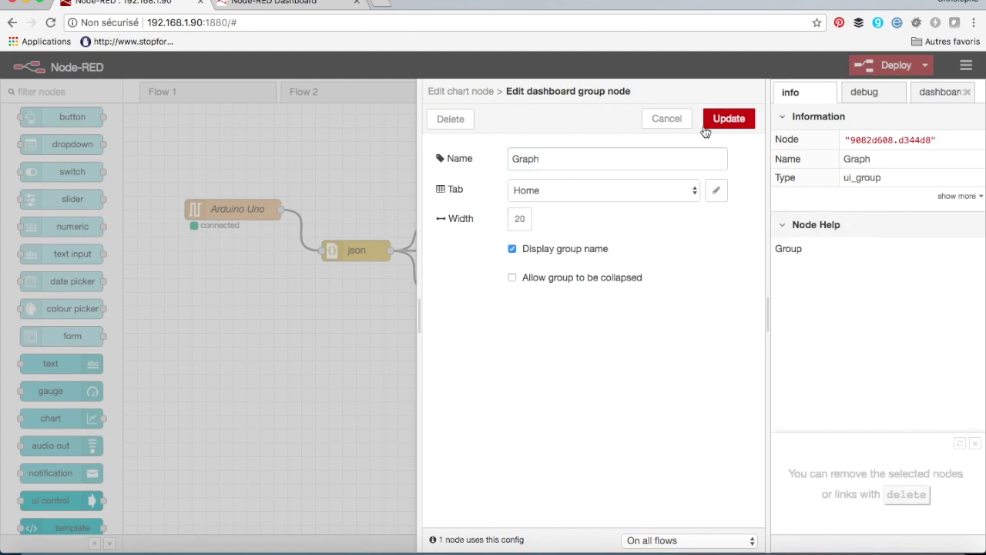
pyautogui.click(728, 119)
# Step: Set the Capteur humidité chart's size to 20 x 10
pyautogui.click(531, 213)
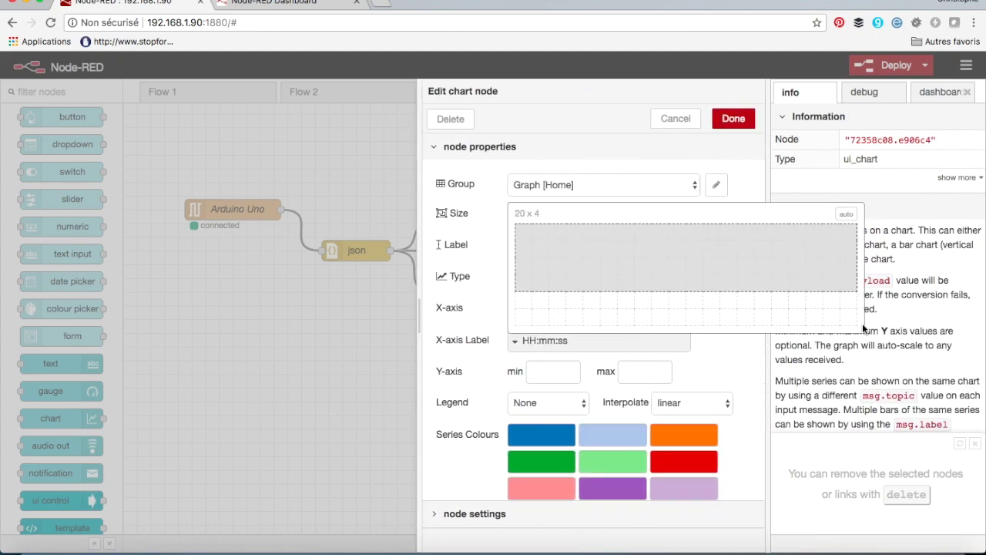
pyautogui.click(524, 213)
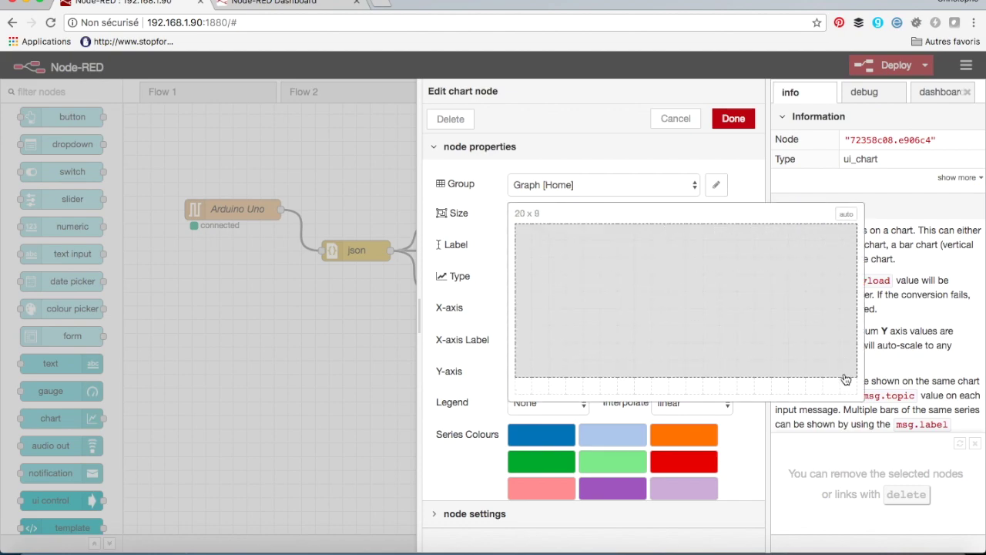
pyautogui.click(845, 394)
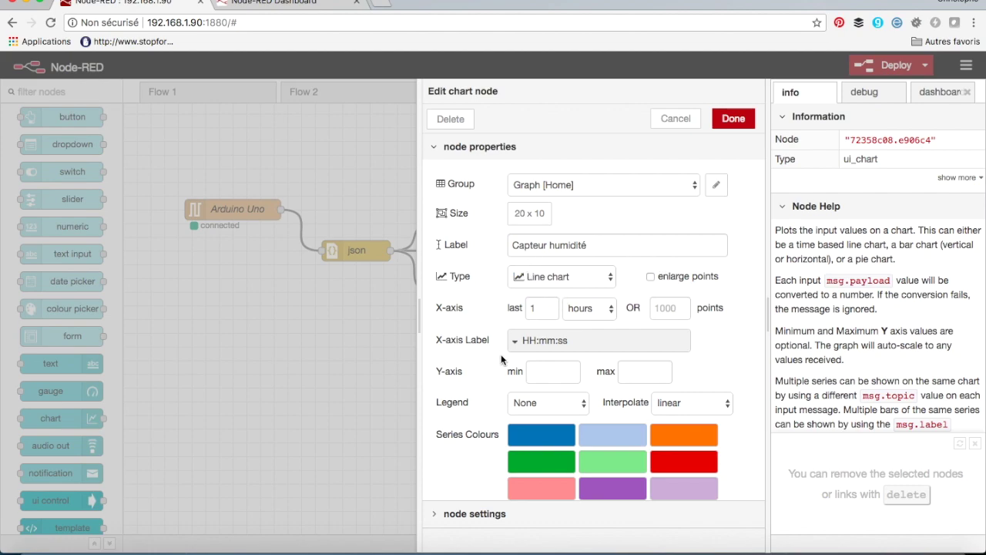
# Step: Set the chart's Y-axis range to 200–300, show the legend, and save the chart node
pyautogui.click(557, 372)
pyautogui.write('200')
pyautogui.press('Tab')
pyautogui.write('300')
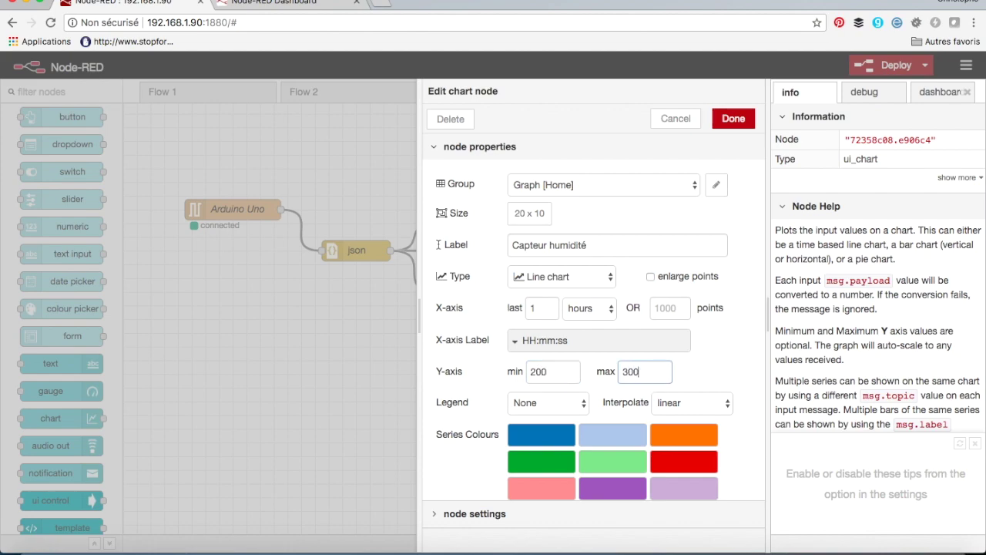
pyautogui.click(537, 403)
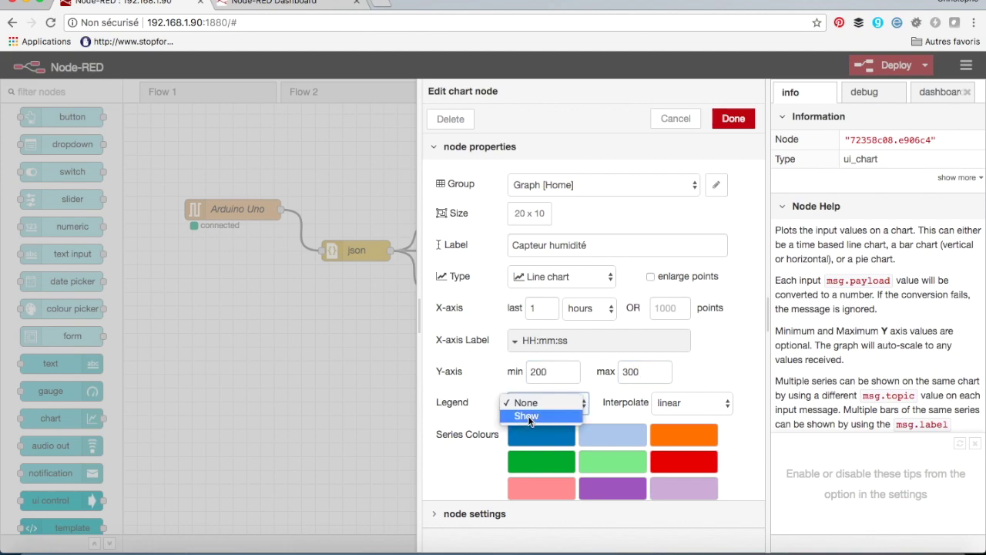
pyautogui.click(528, 415)
pyautogui.click(734, 122)
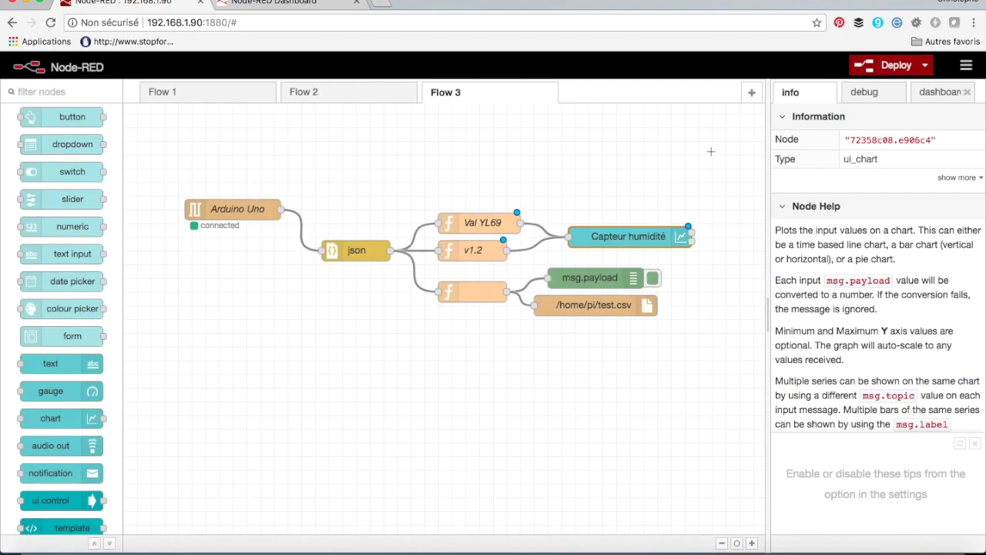
# Step: Deploy the flow and inspect the YL69 and v1.2 series on the Node-RED Dashboard page
pyautogui.click(867, 66)
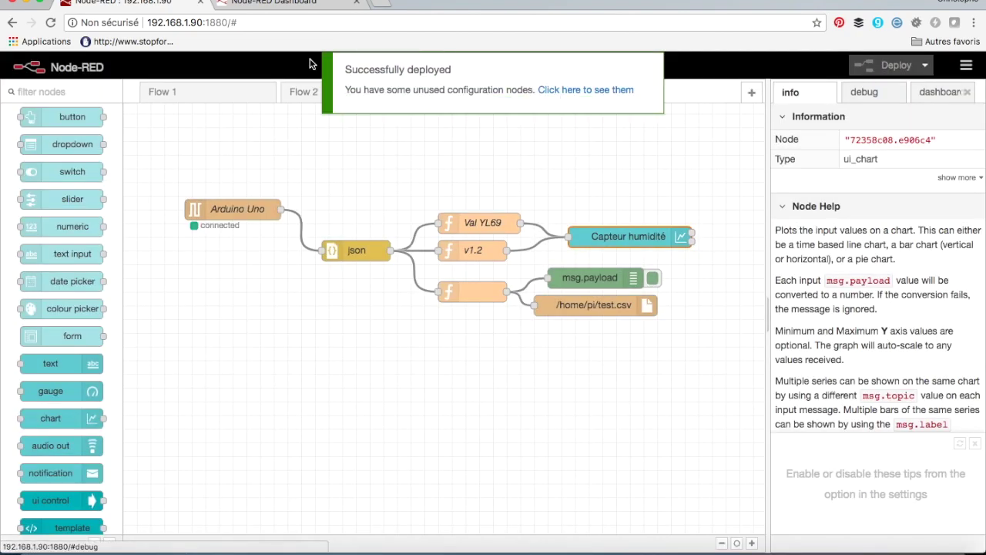
pyautogui.click(307, 3)
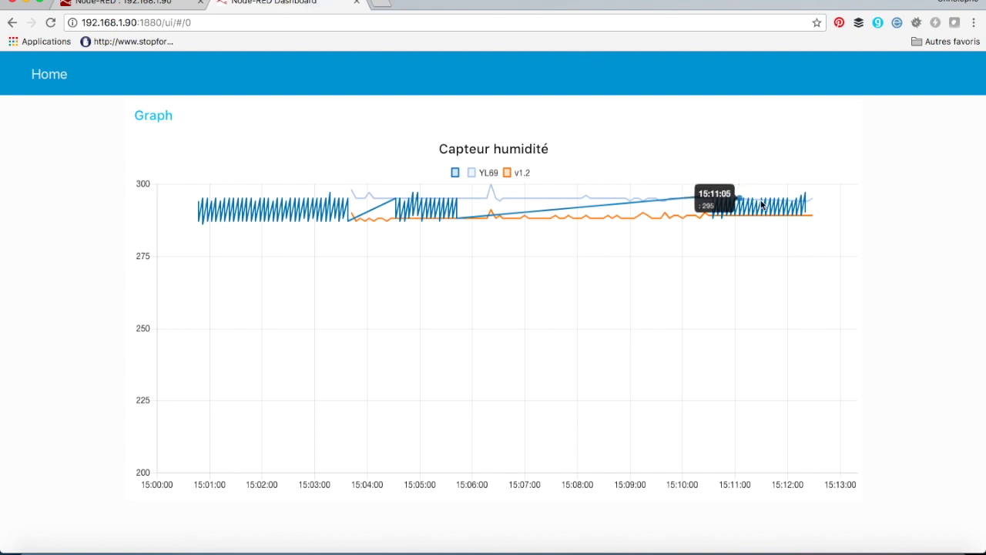
pyautogui.moveTo(811, 208)
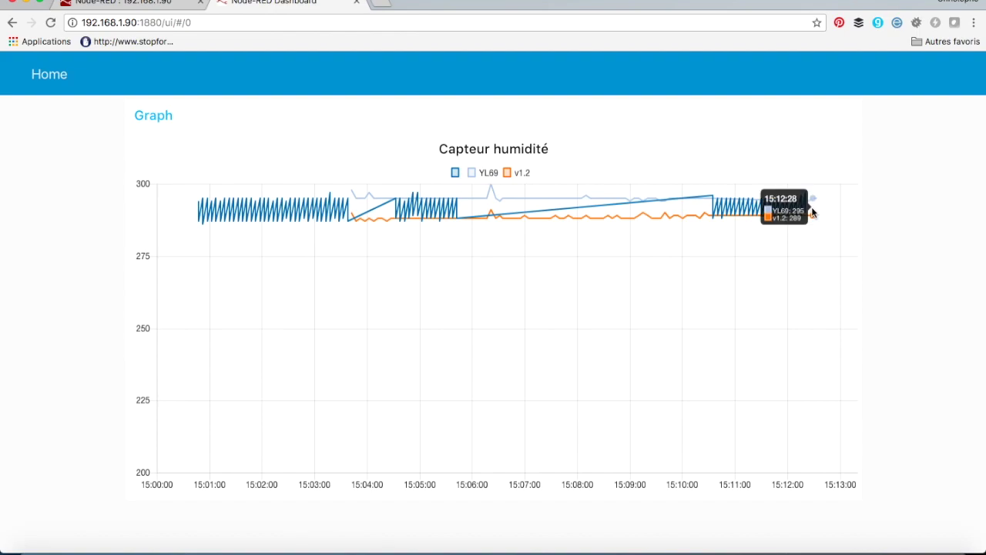